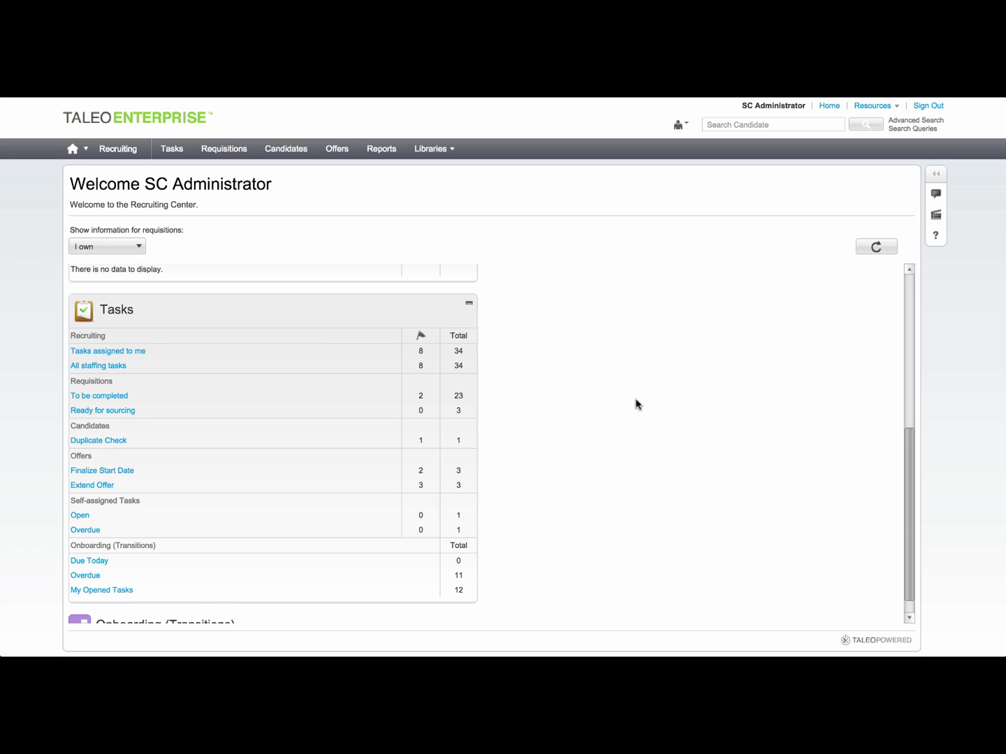
Step: Examine the Requisitions, Candidates, Offers and Tasks summaries on the Recruiting Center welcome page
scroll(633, 404, down, 1)
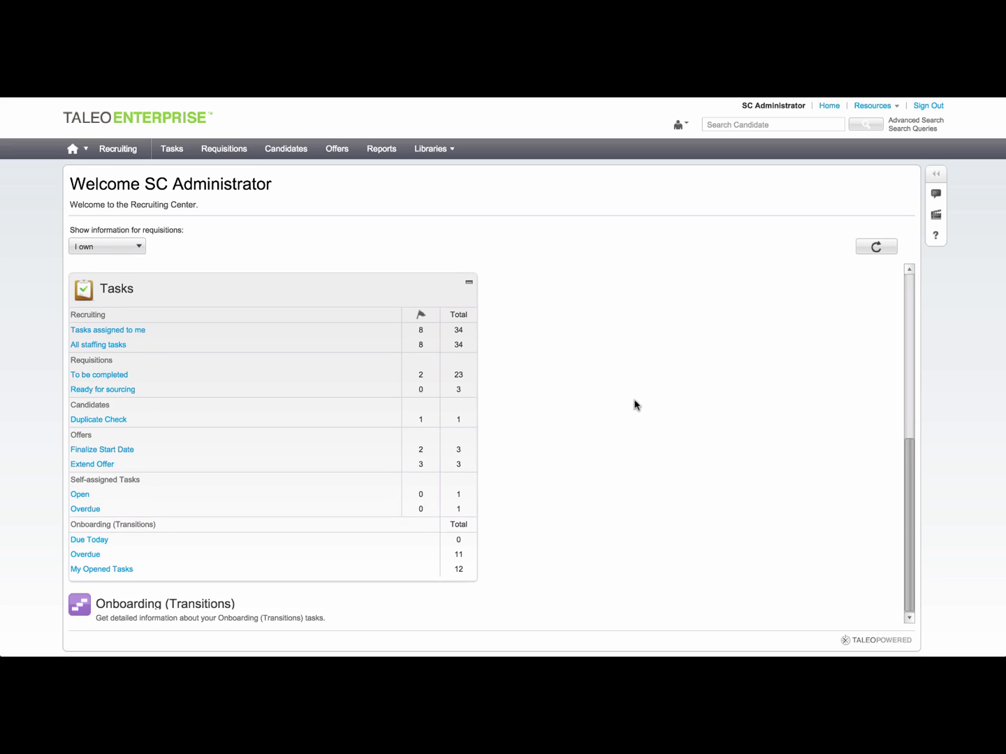
scroll(635, 404, down, 1)
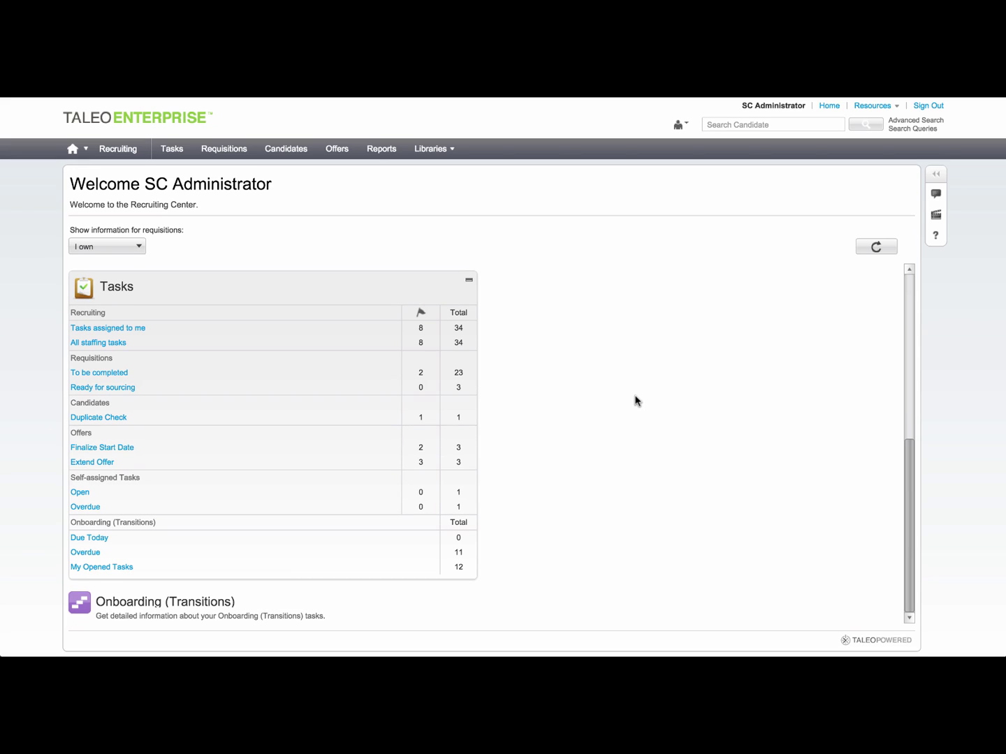
scroll(634, 401, up, 10)
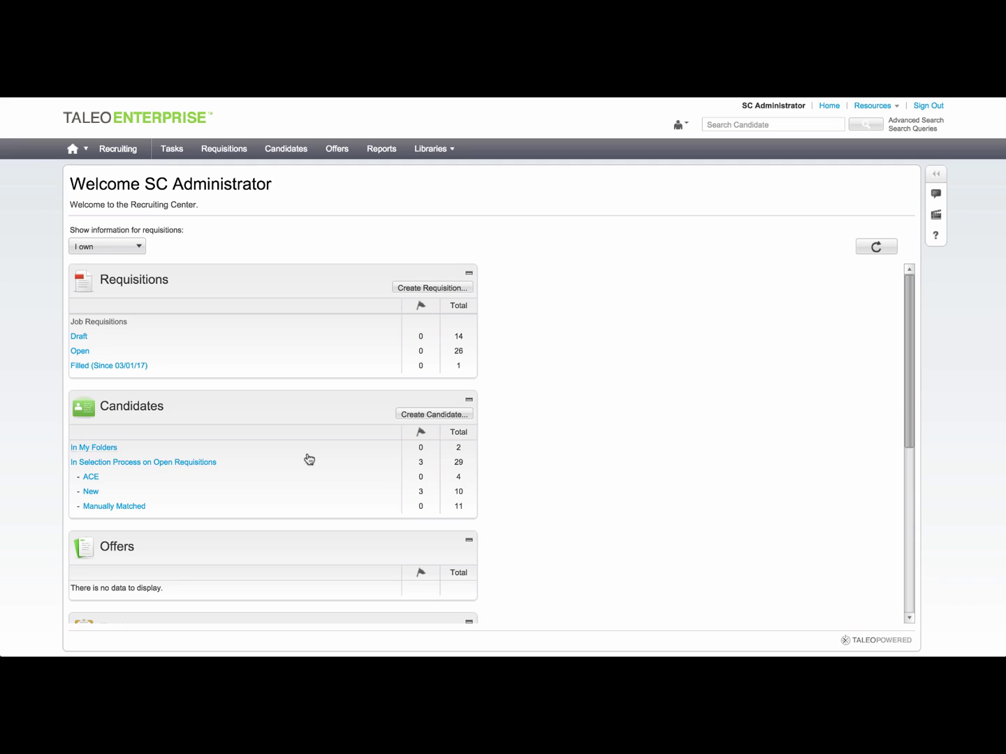
scroll(557, 474, down, 5)
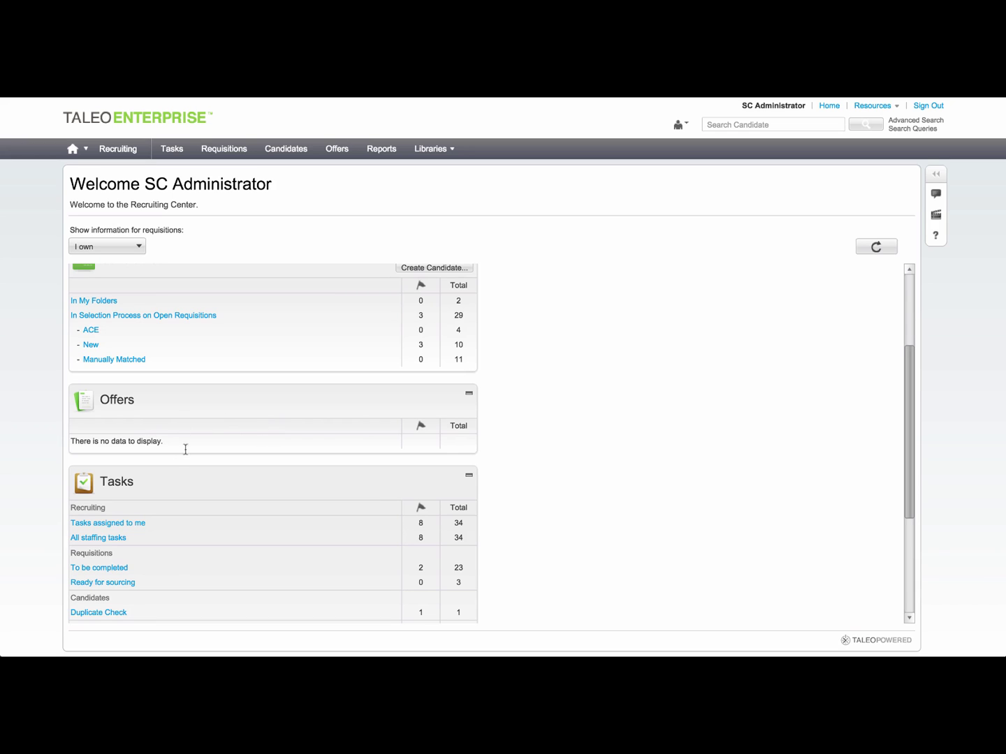
scroll(579, 481, down, 3)
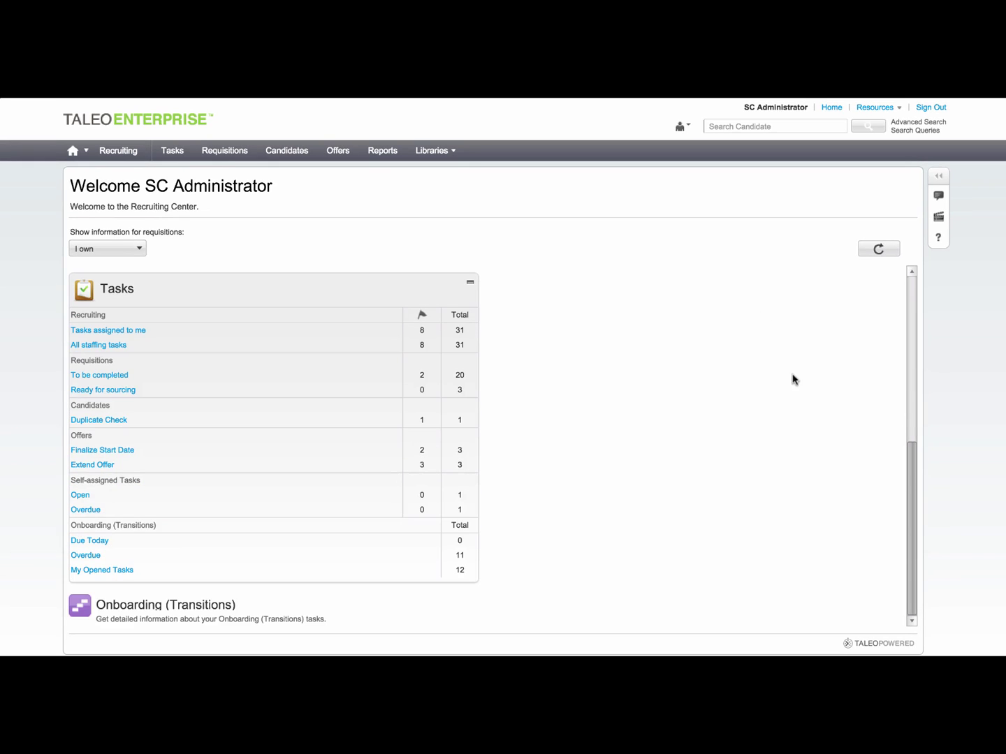
Step: Start creating a new requisition of the Professional type and proceed to its predefined data
drag(913, 472, 911, 300)
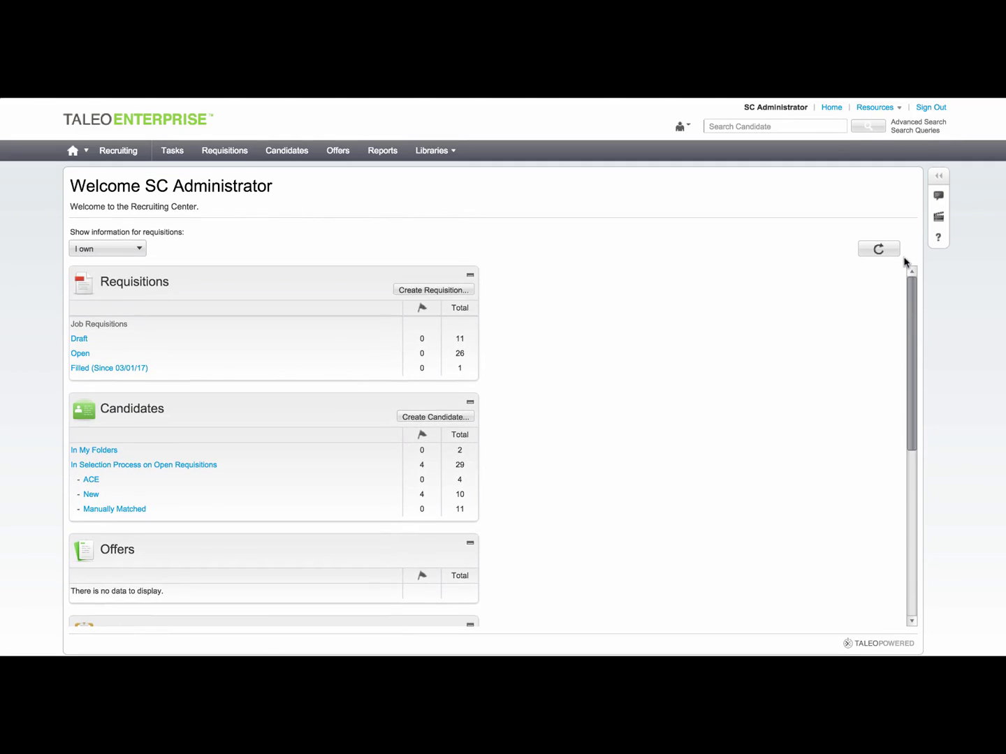
click(444, 292)
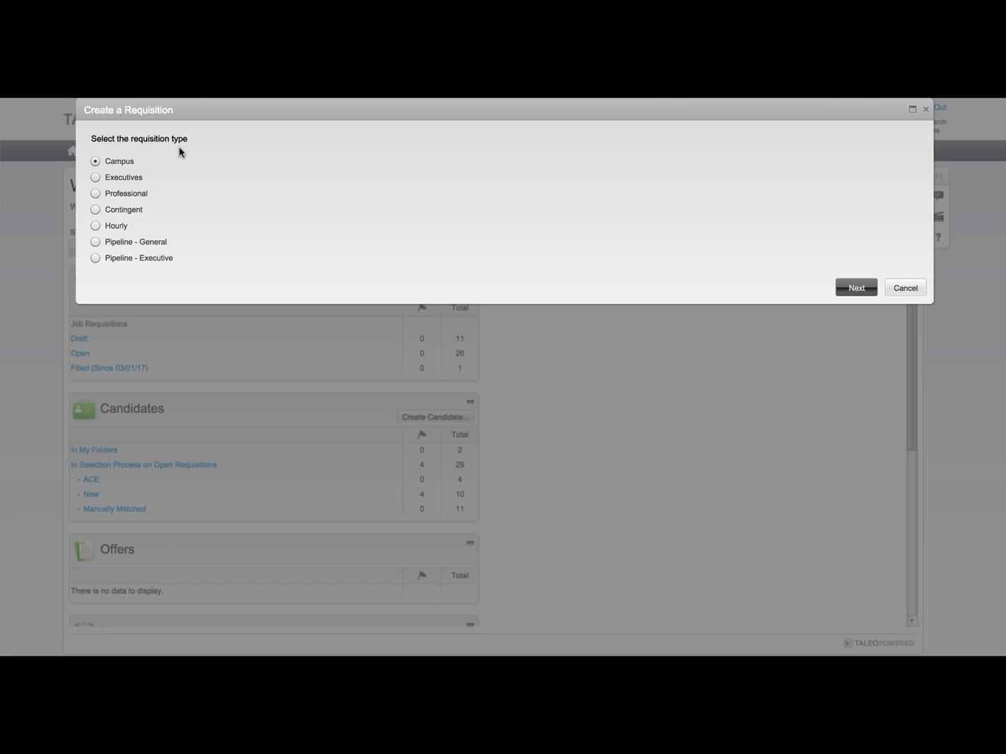
click(95, 193)
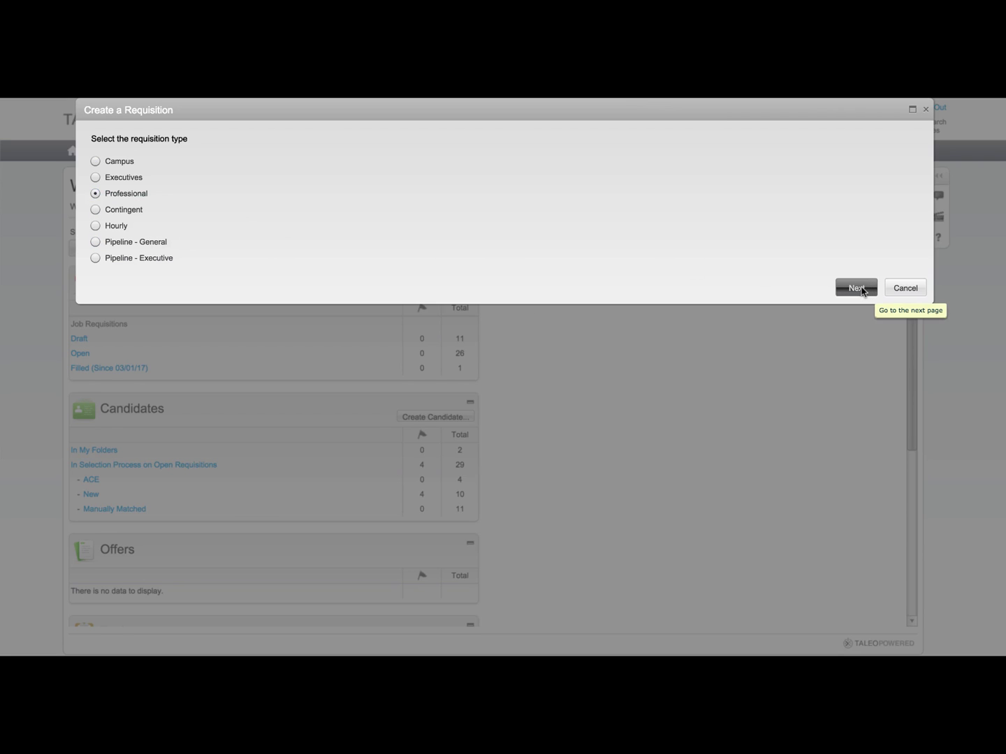
click(857, 287)
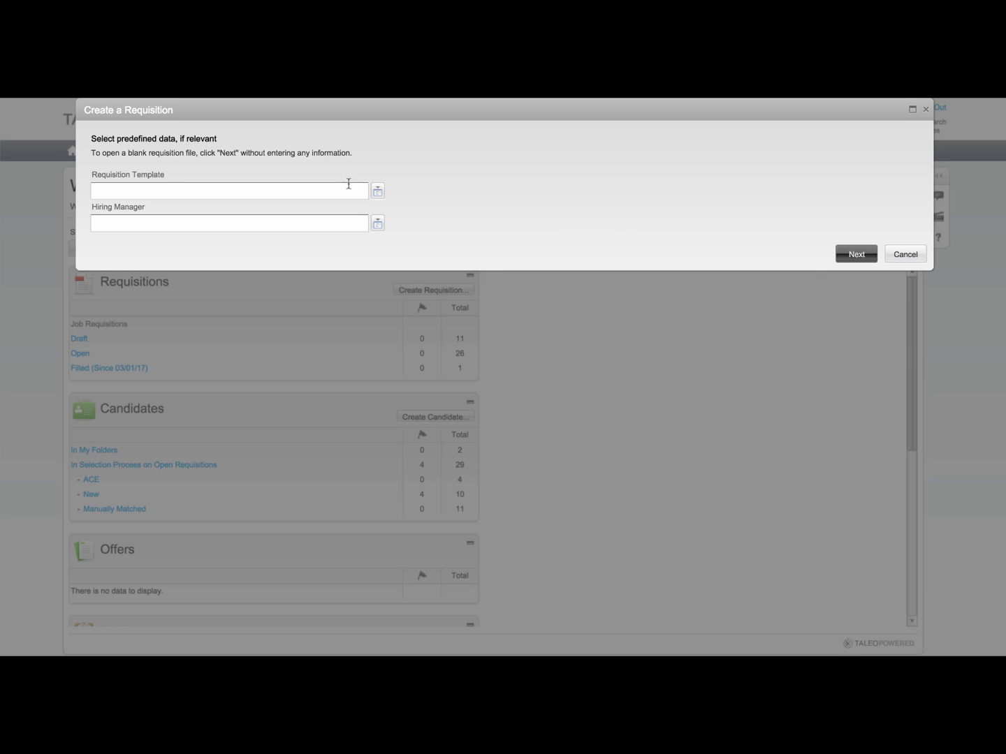
Step: Look up Accountant requisition templates and select the one with job code MAS-INT-04
click(253, 190)
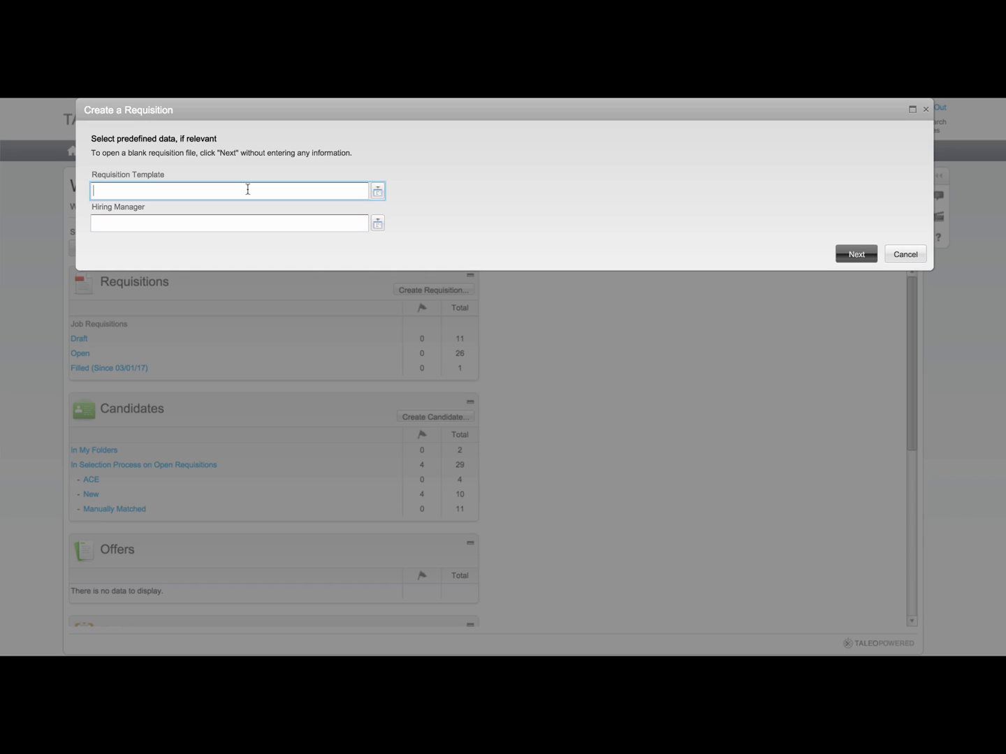
text(Accountant)
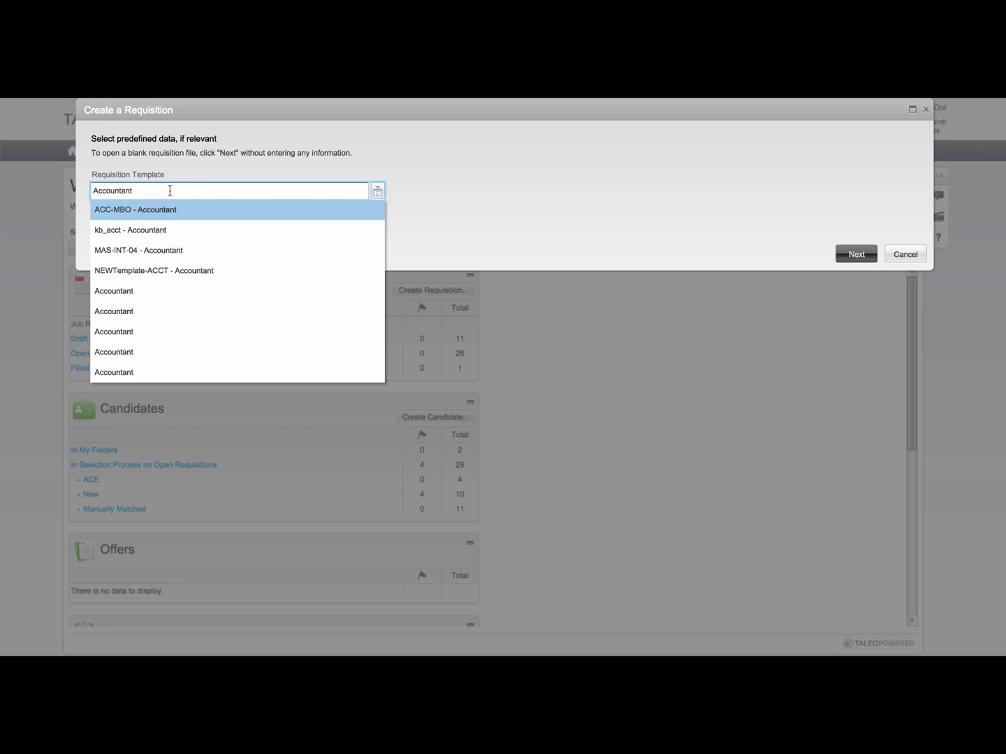
click(379, 192)
click(379, 192)
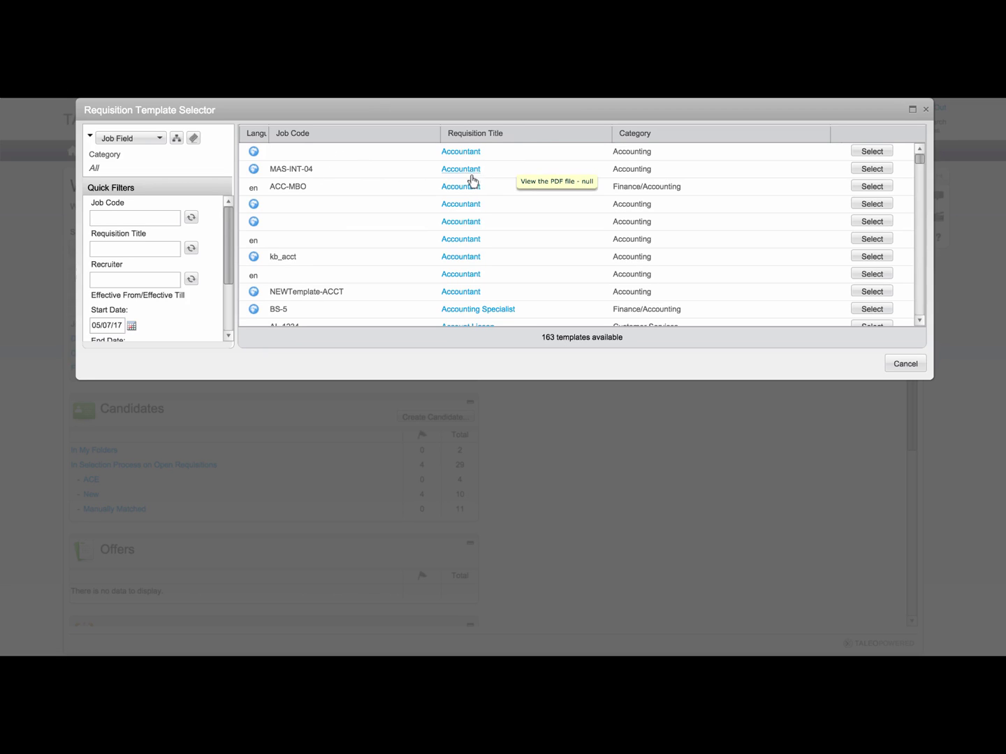
click(866, 172)
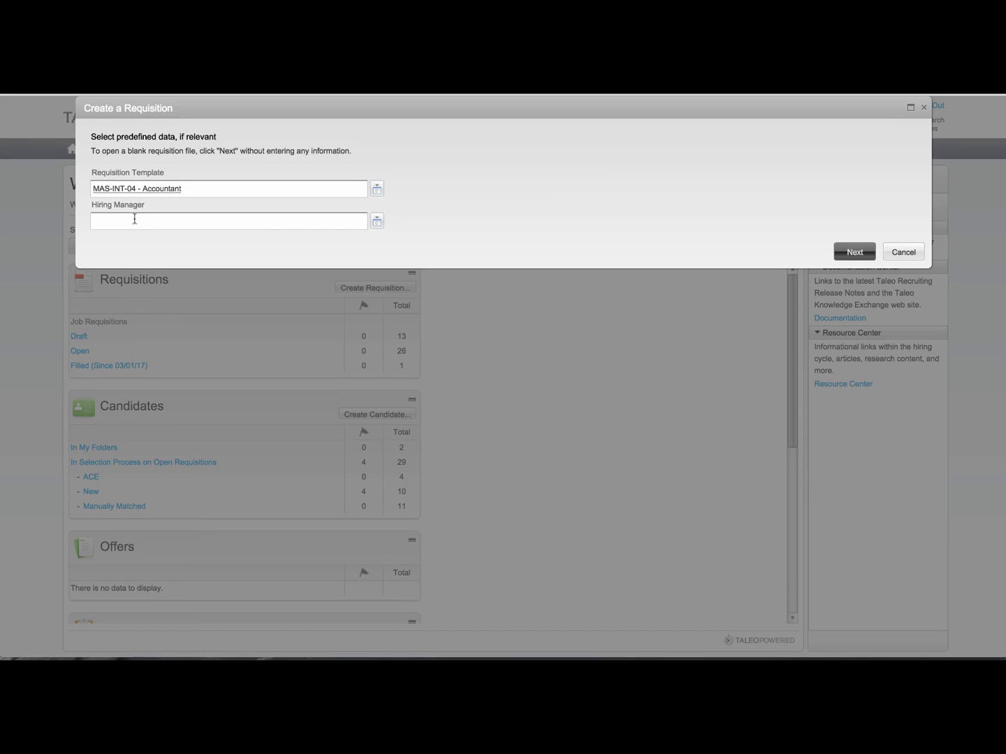
Step: Set the hiring manager to "Administrator, SC" and continue to the organization, location and job field structure
click(135, 219)
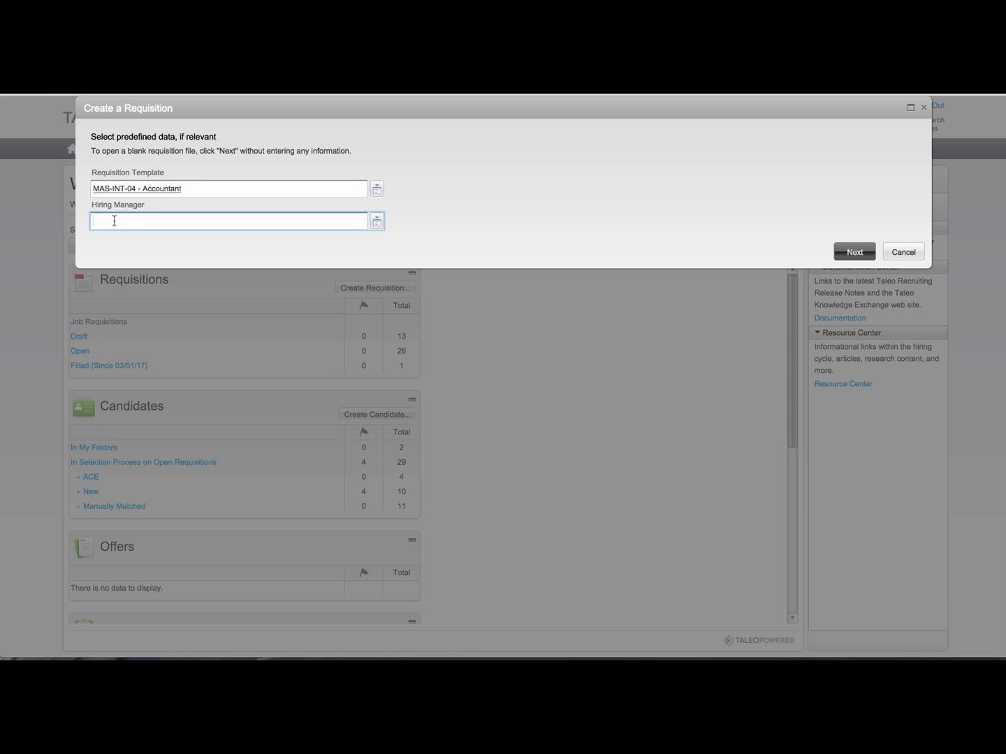
text(Administrator, SC)
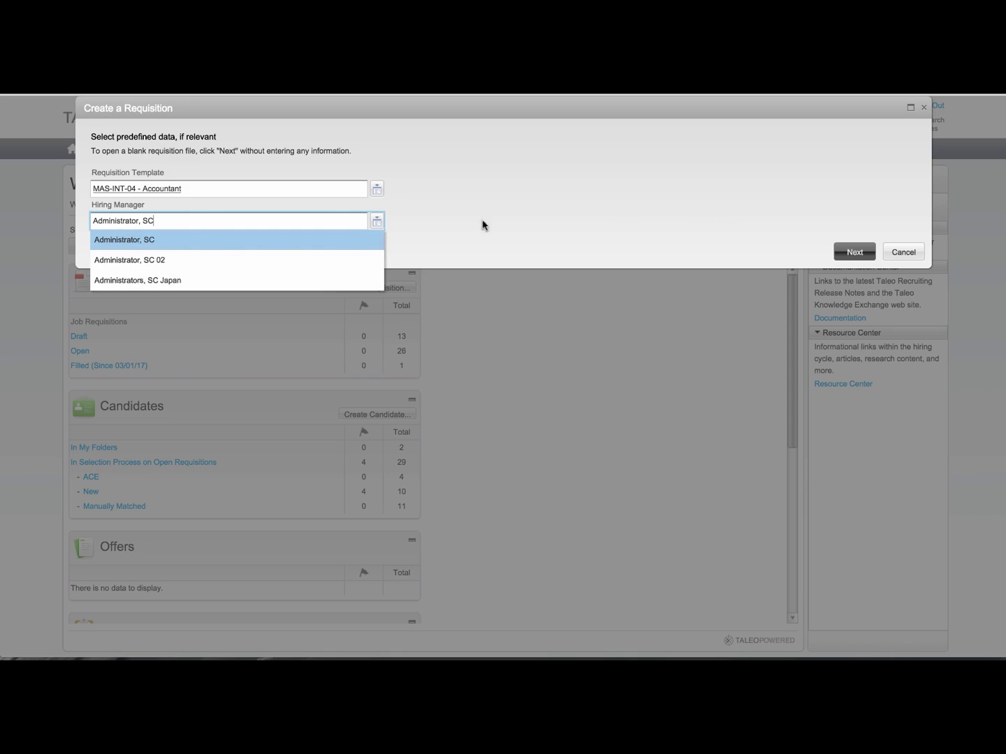
click(139, 244)
click(854, 252)
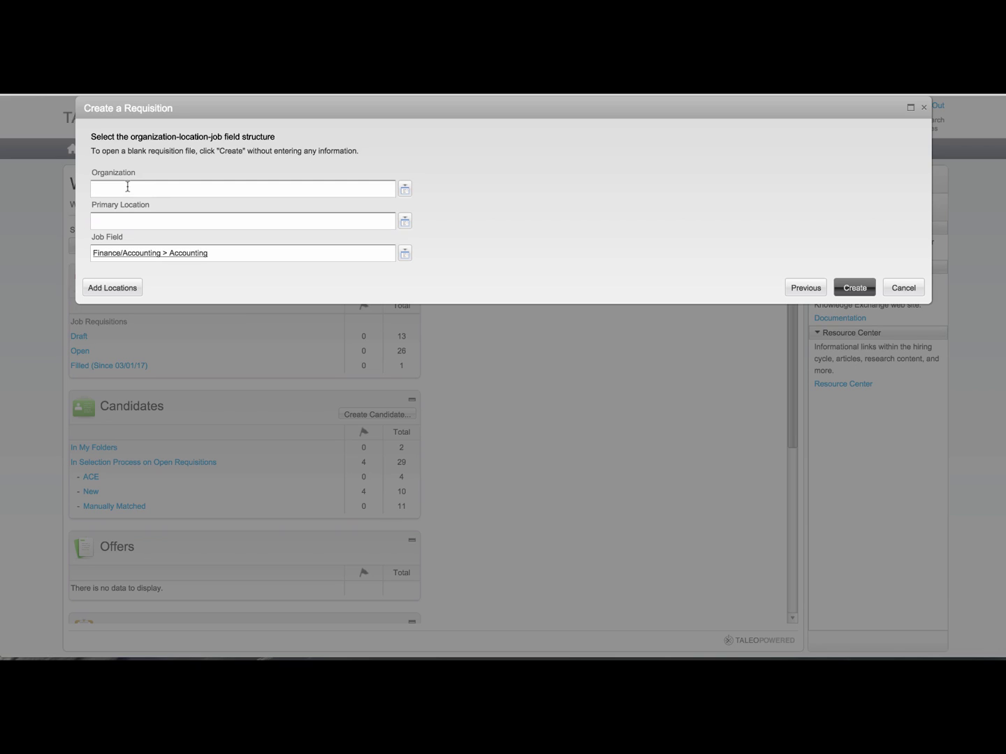
Step: Set the requisition's organization to Business Unit > Organization Division > Organization Department
click(405, 191)
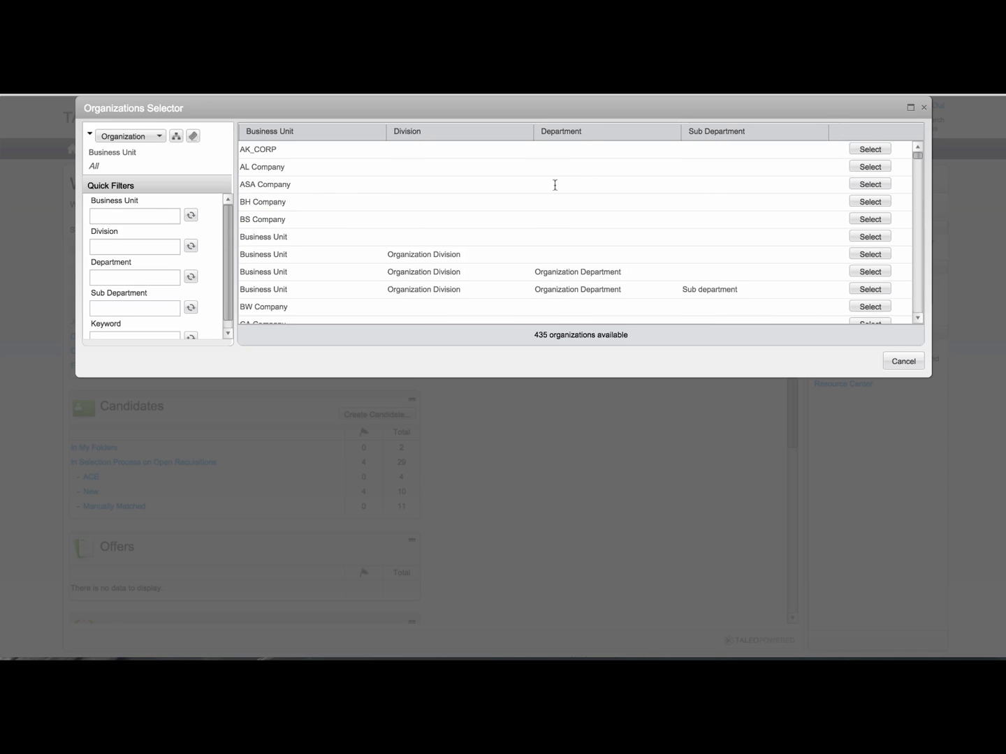
click(482, 272)
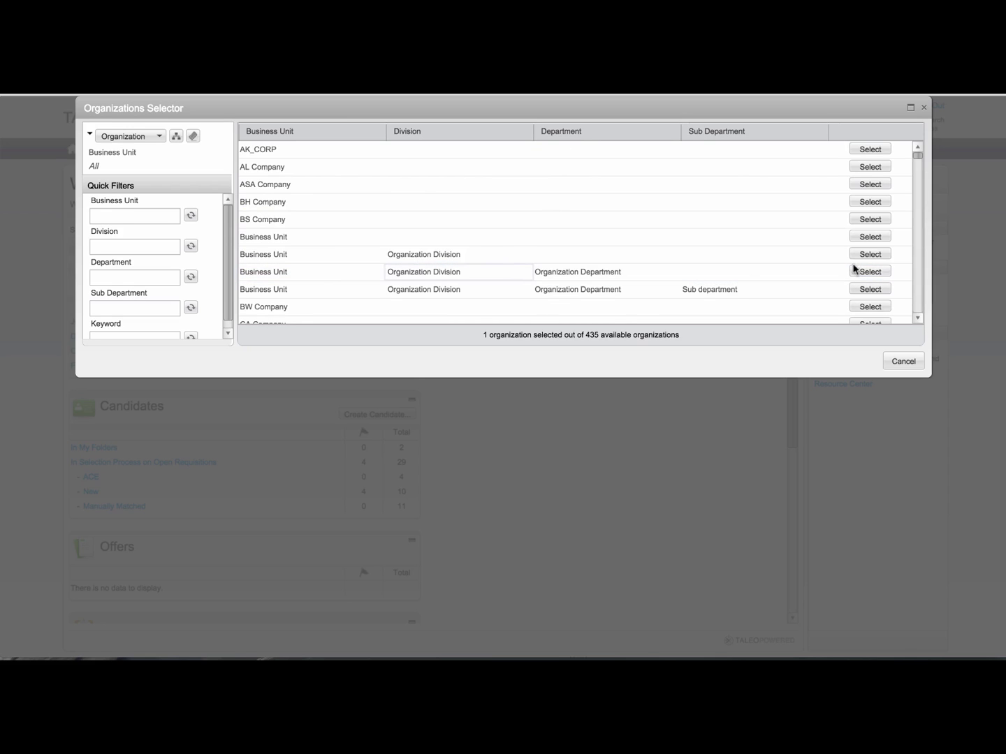
click(882, 274)
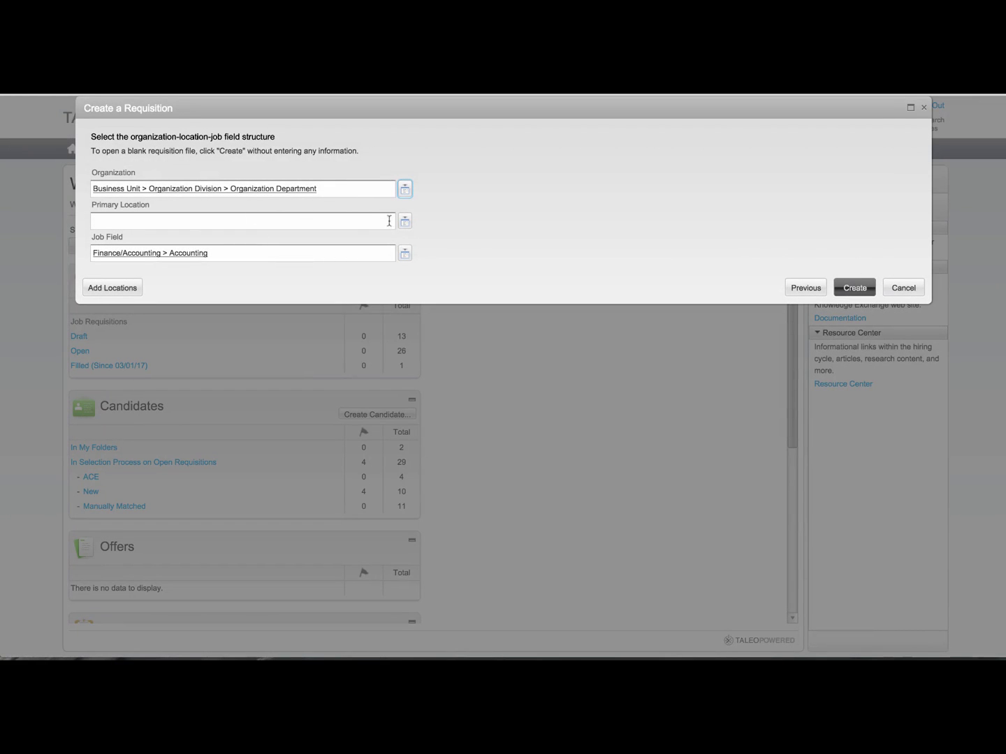
Step: Set the primary location to Asia-Pacific > Adelaide and create the requisition
click(405, 221)
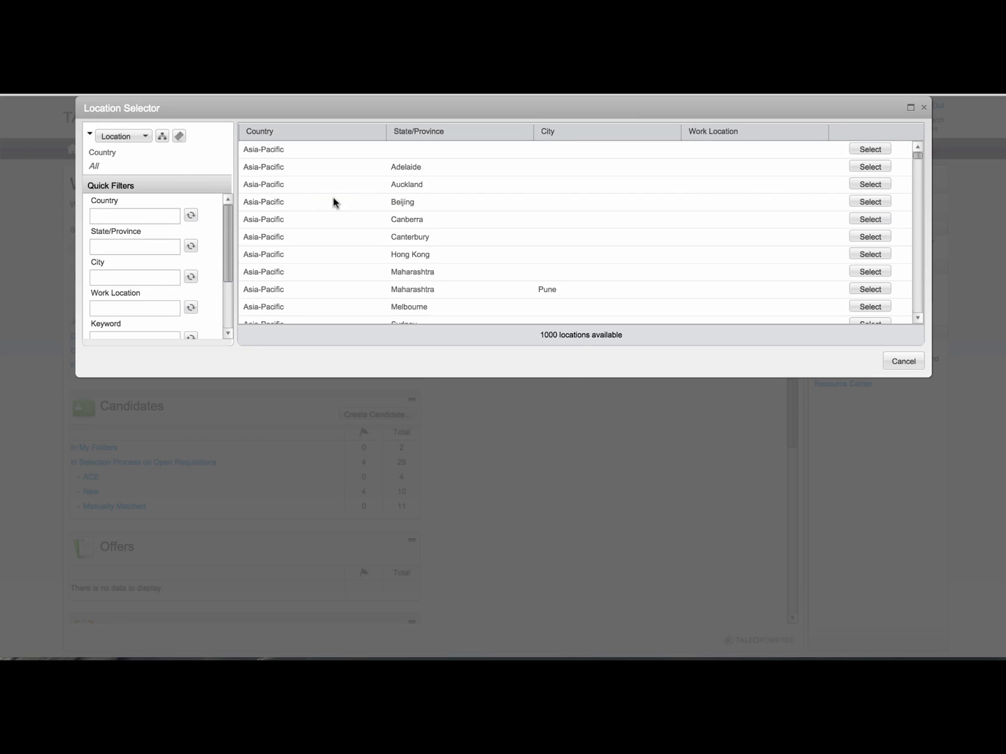
click(418, 170)
click(865, 166)
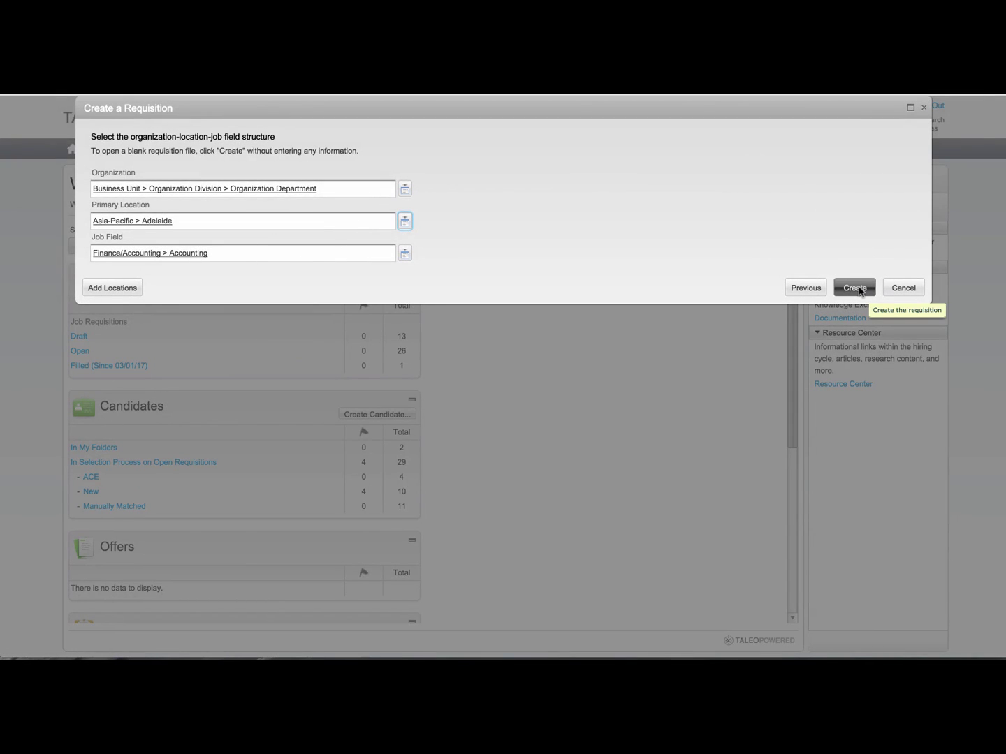
click(855, 288)
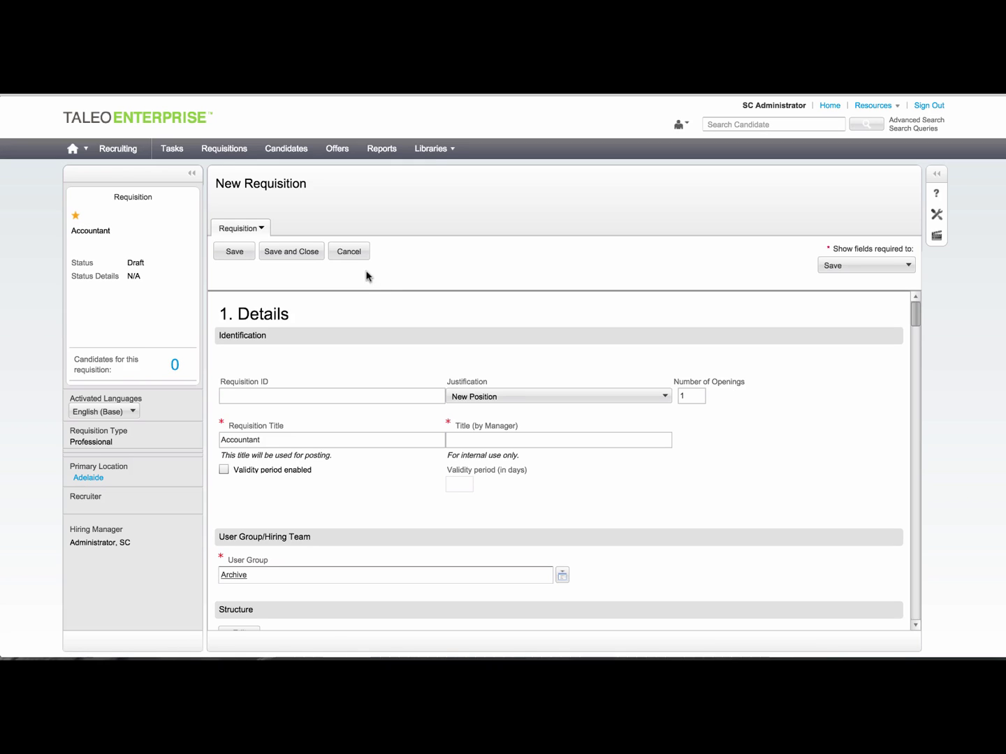
Step: Fill in the required recruiter as "Administrator, SC" and save the new Accountant requisition
click(234, 253)
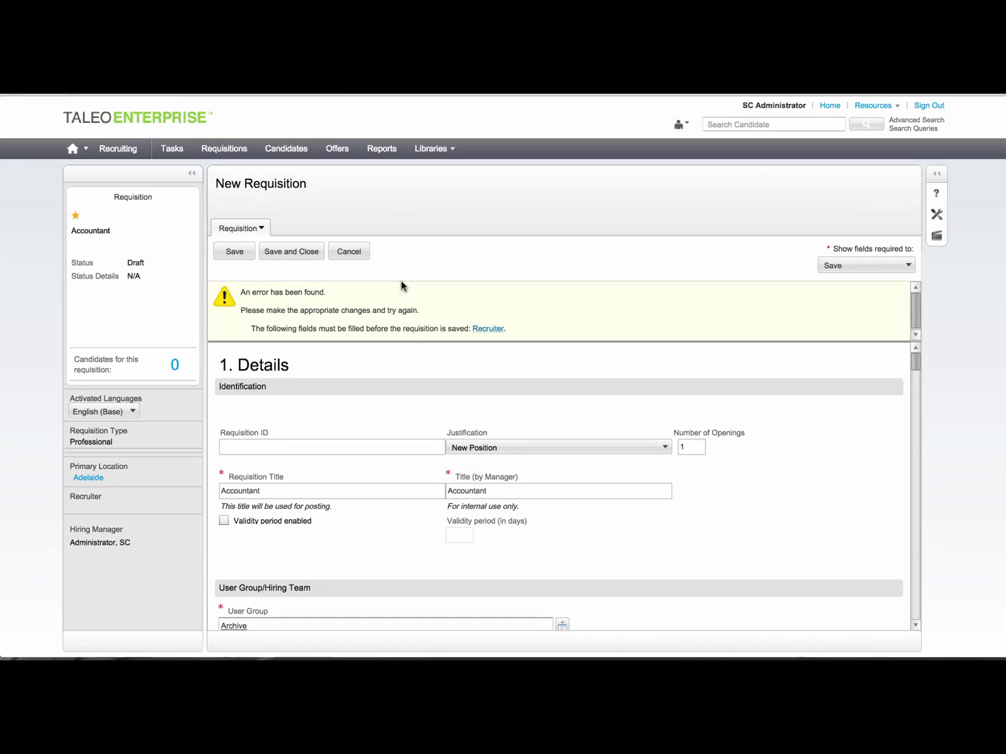
click(488, 330)
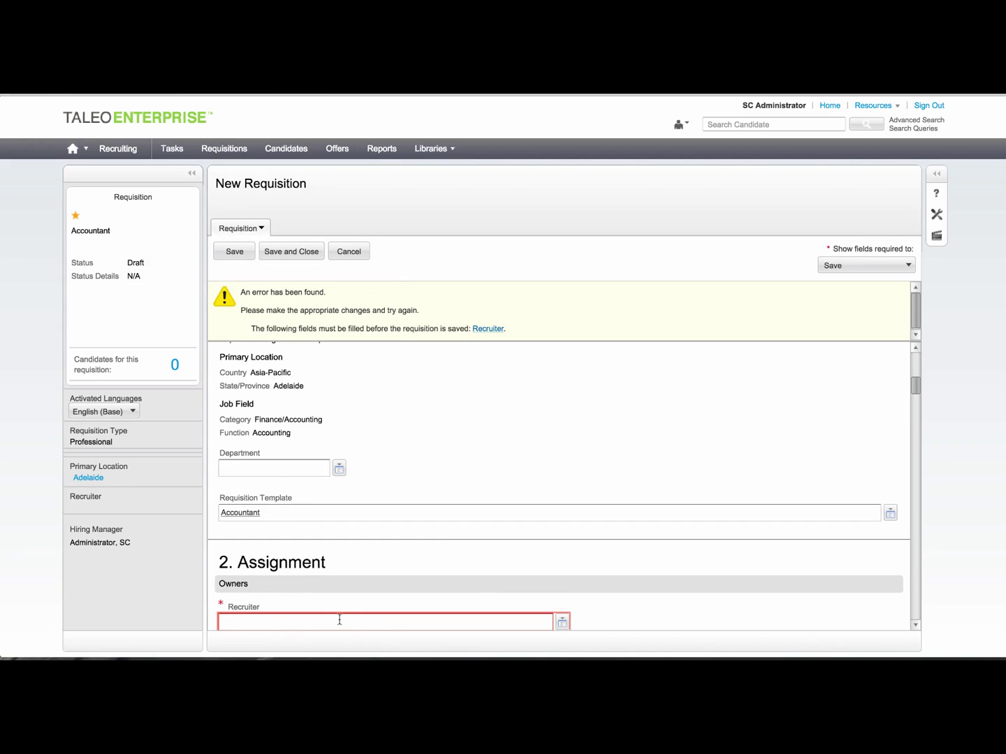
text(Administrator, SC)
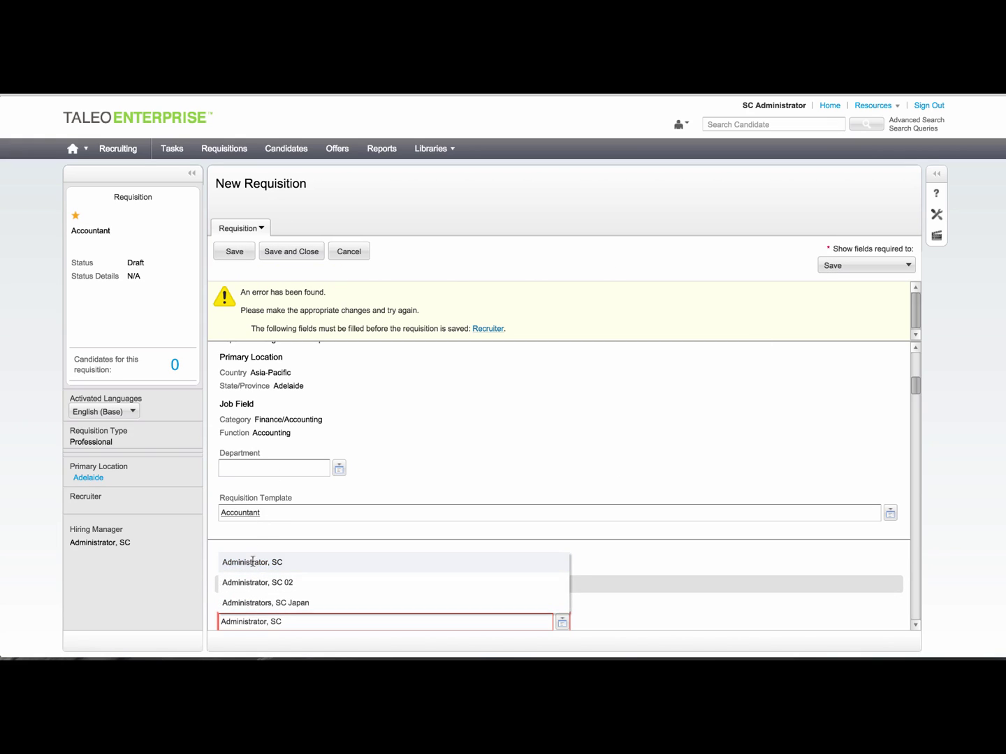
click(252, 563)
click(235, 252)
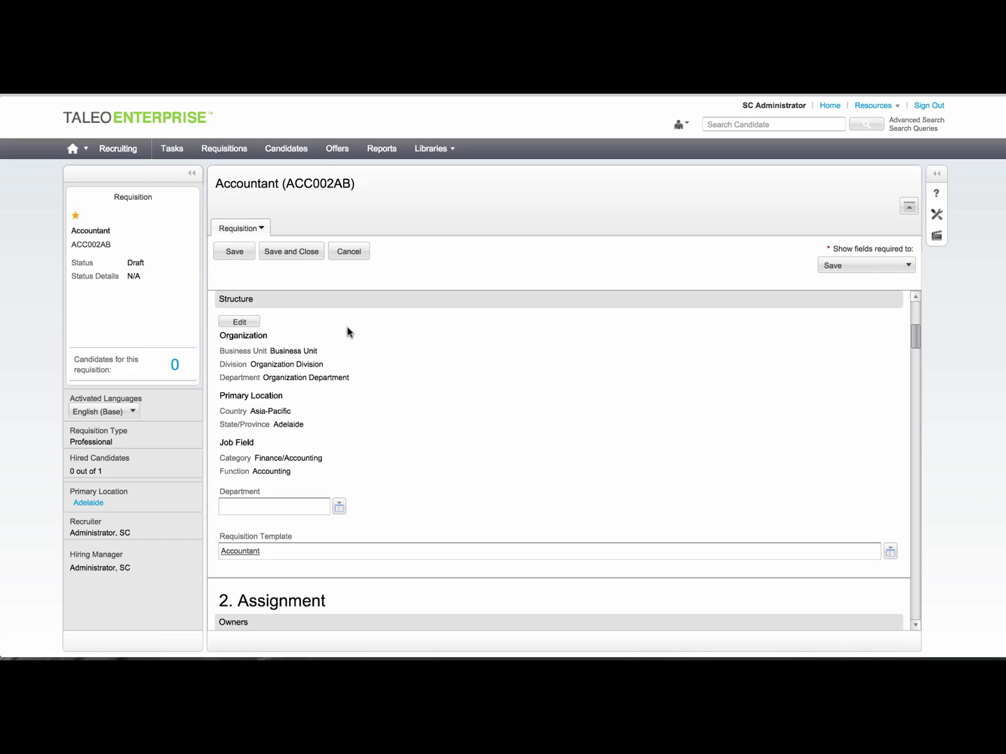
Step: Go to the requisition's Owners section and review the fields from the owners through the budget and bonuses
click(260, 229)
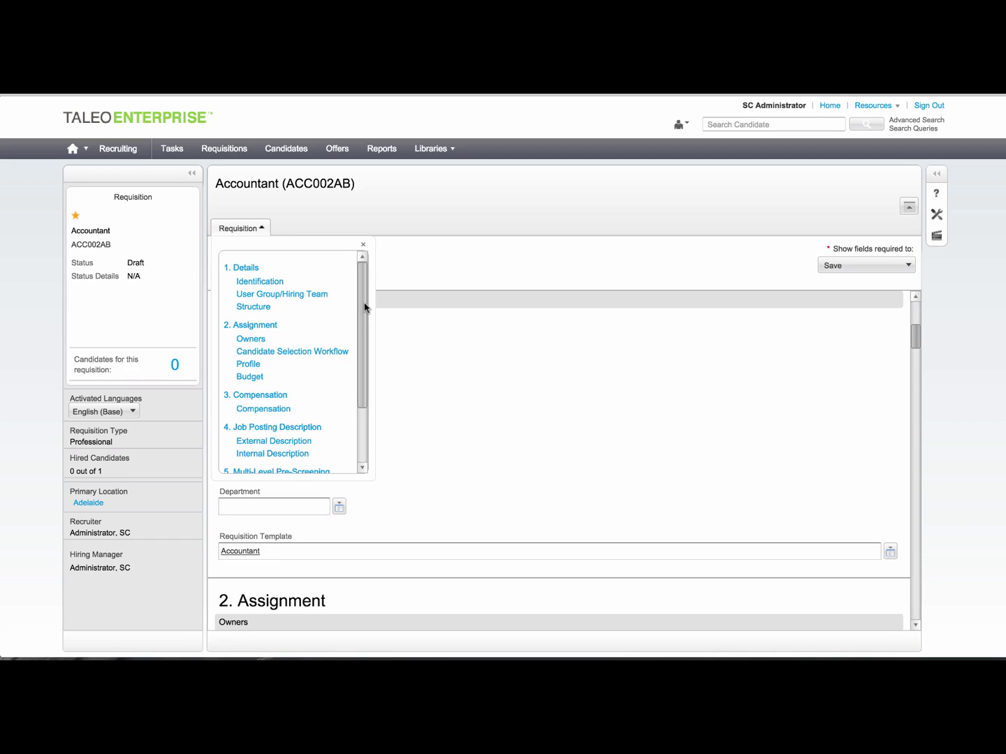
drag(364, 307, 315, 305)
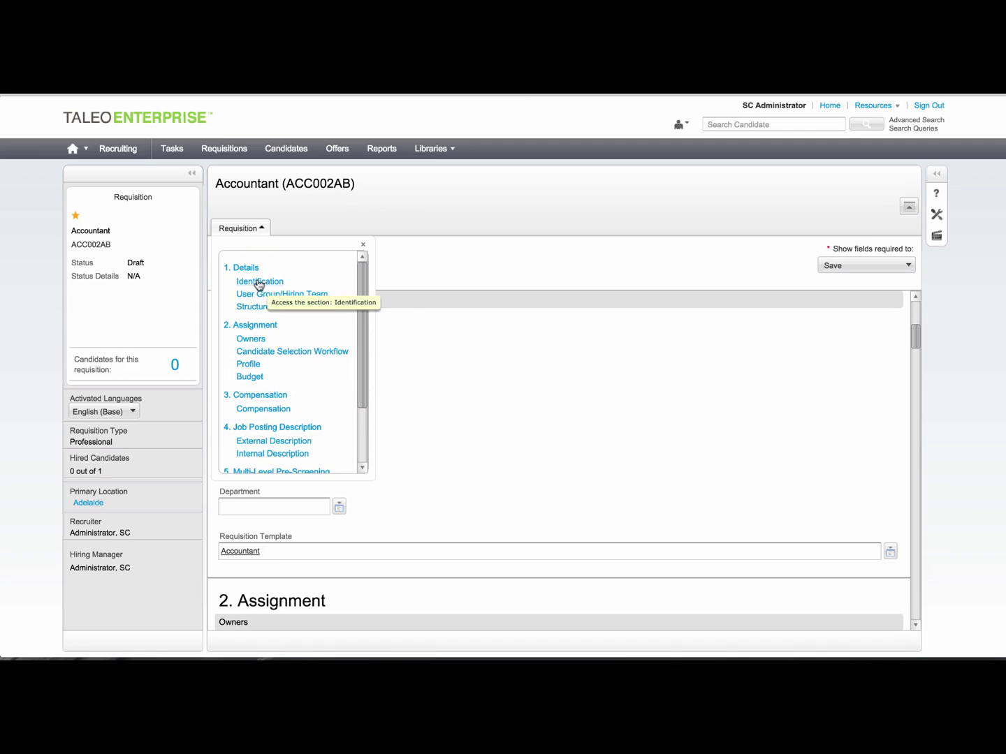
click(253, 339)
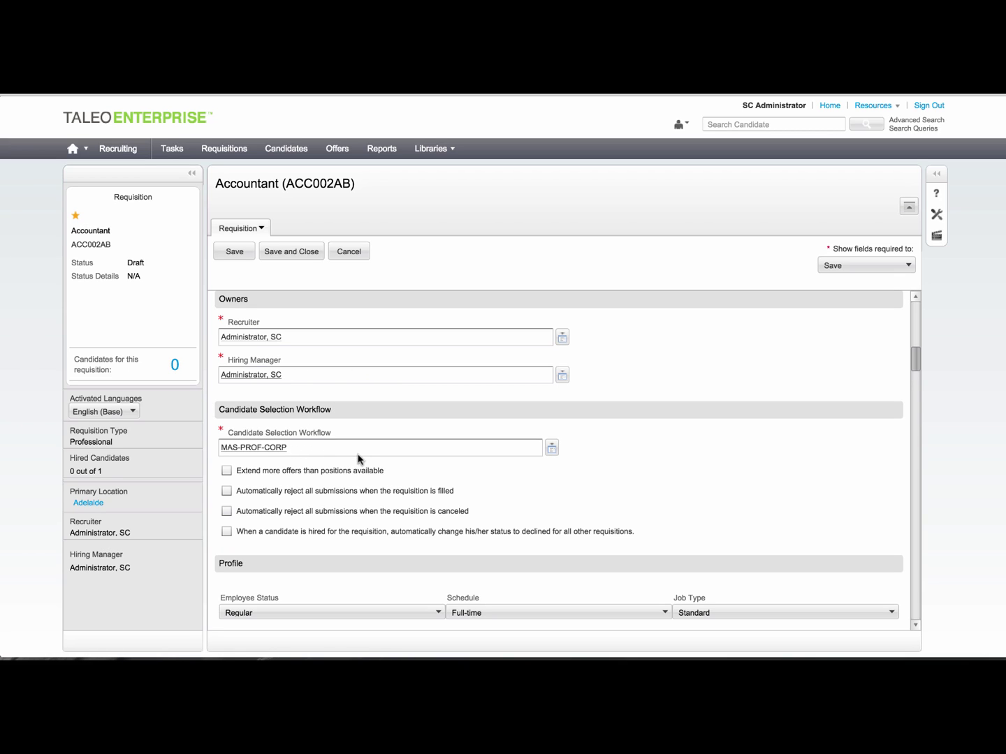
drag(920, 369, 919, 391)
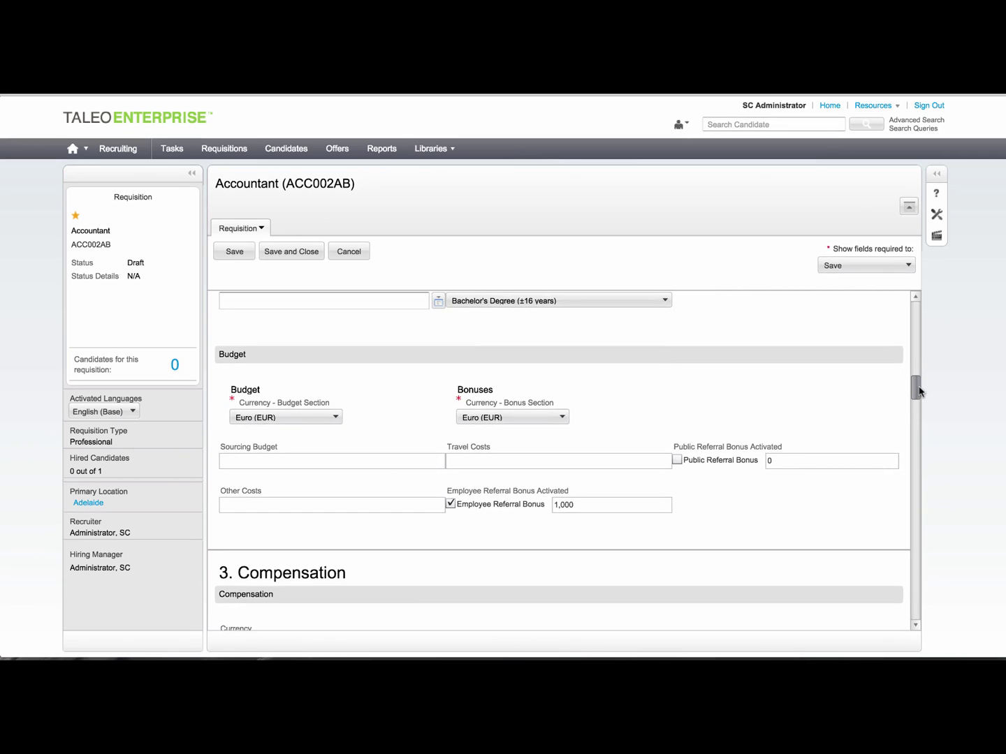
drag(919, 391, 919, 394)
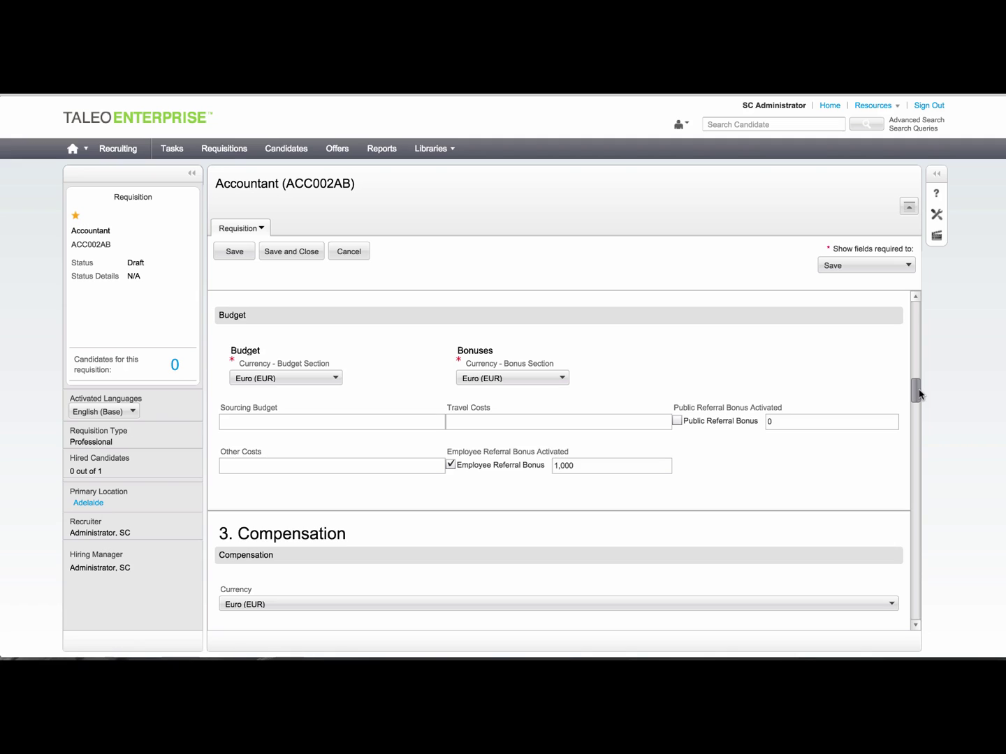
click(370, 420)
click(483, 422)
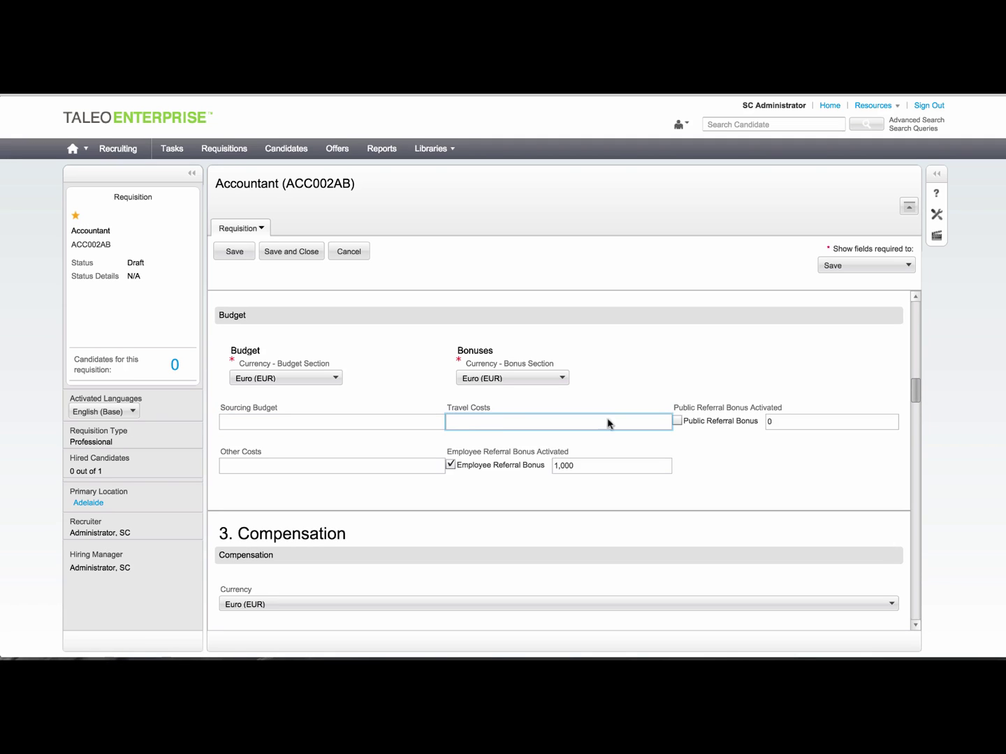
Step: Review the requisition's compensation fields and the external job posting description
drag(919, 395, 849, 403)
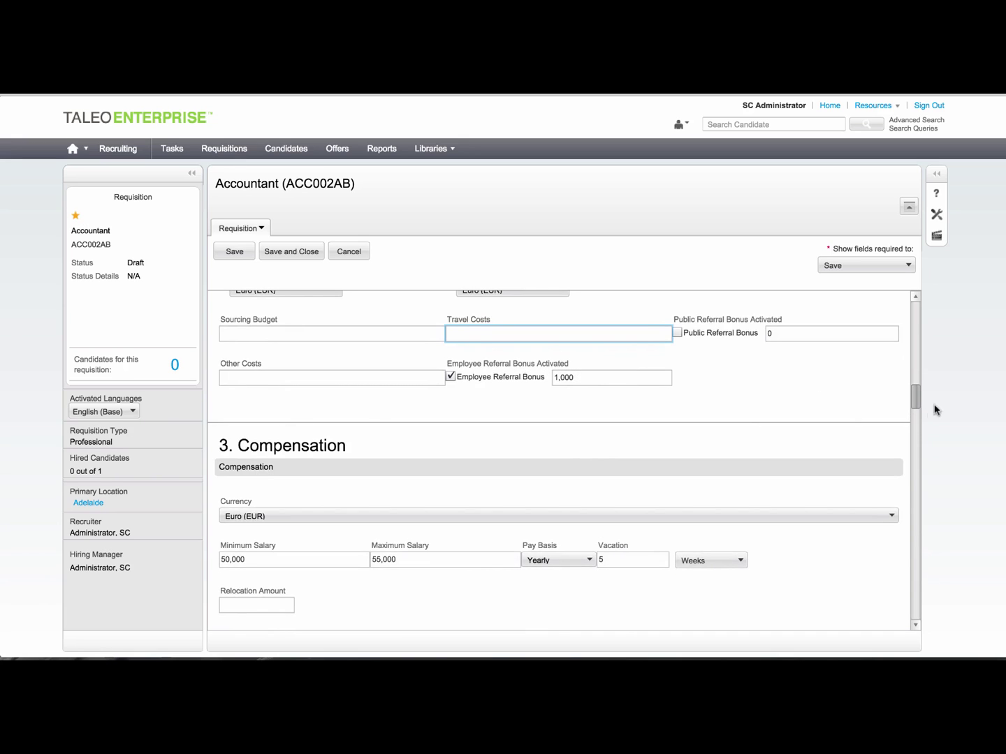
drag(915, 395, 915, 406)
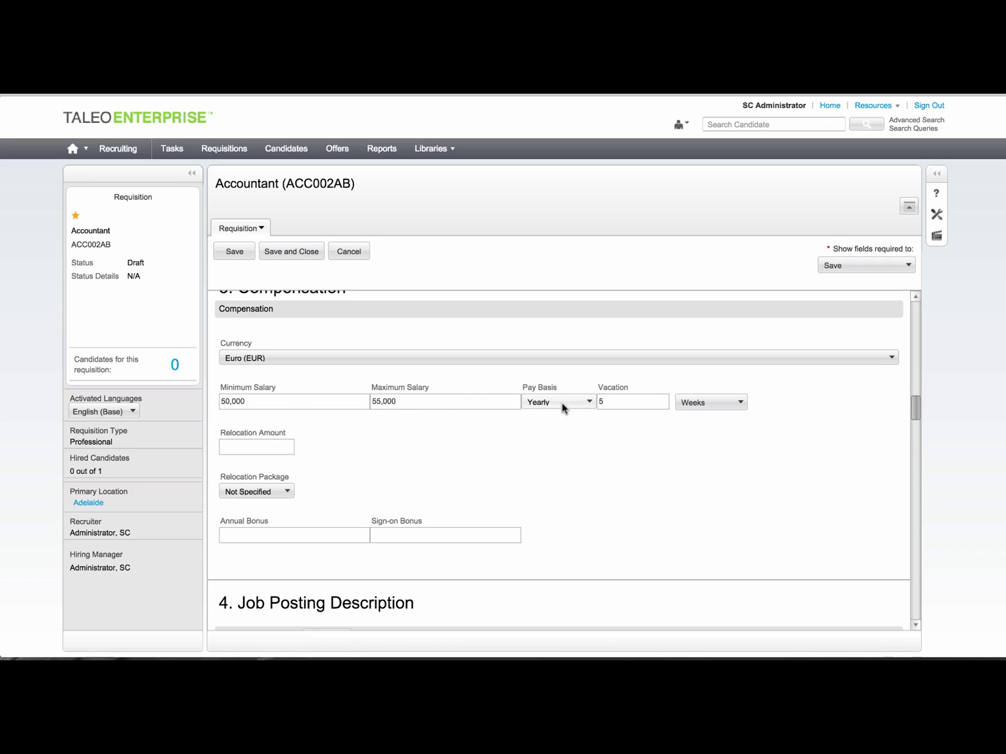
click(249, 447)
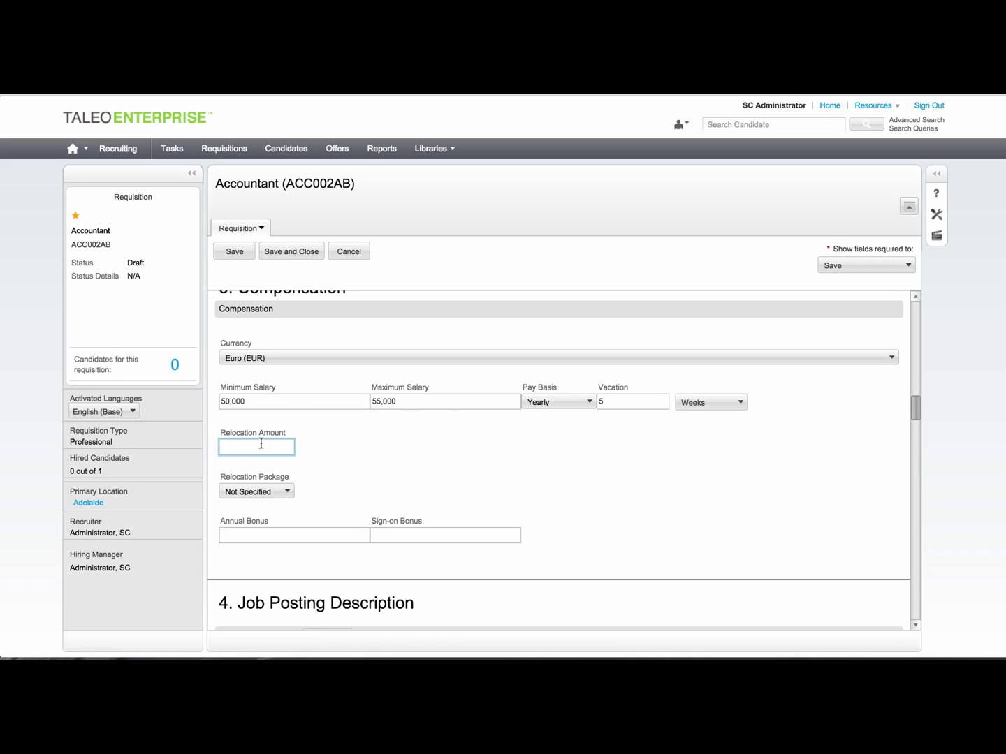
drag(914, 412, 915, 421)
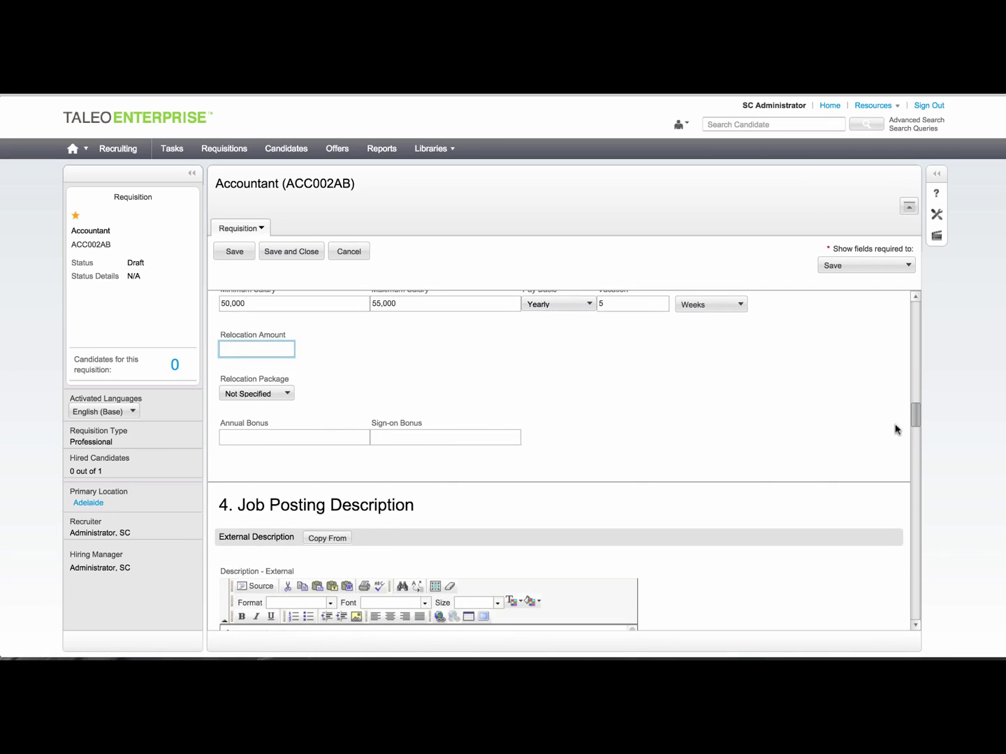
drag(915, 418, 916, 425)
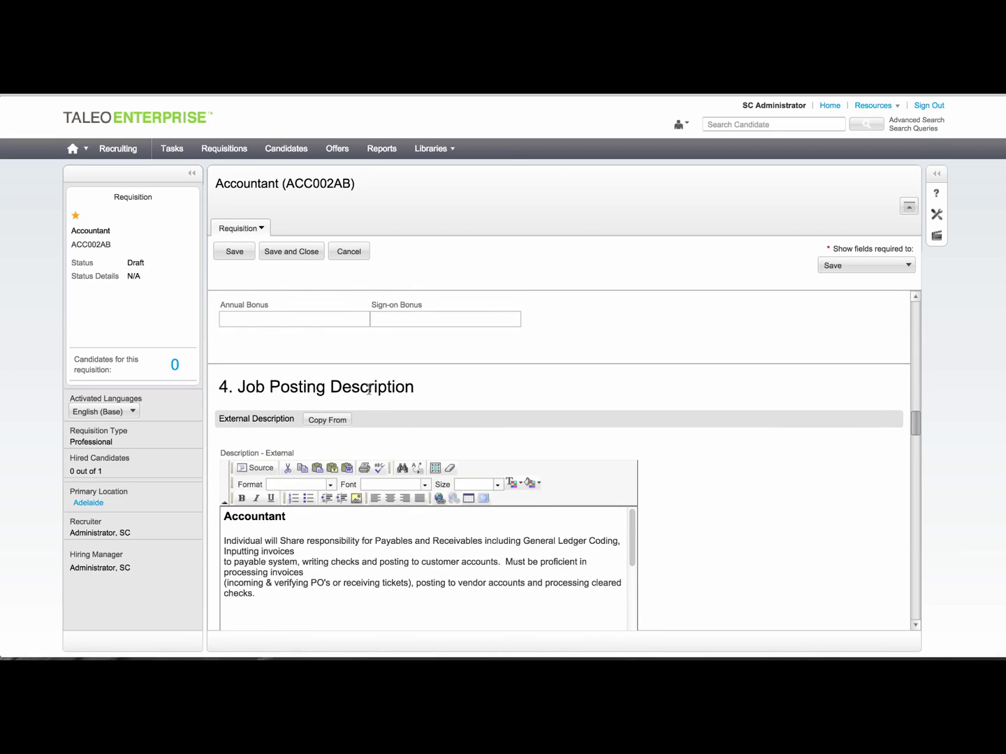
click(309, 532)
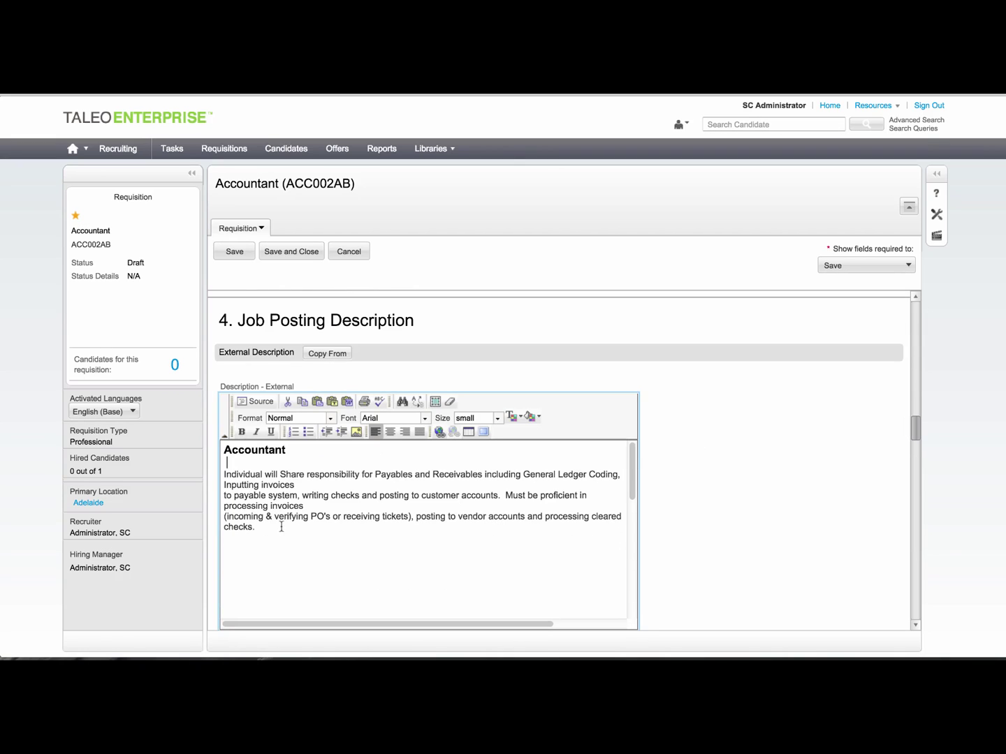
Step: Look through the requisition's section list and examine the disqualification questions in the Multi-Level Pre-Screening section
click(262, 229)
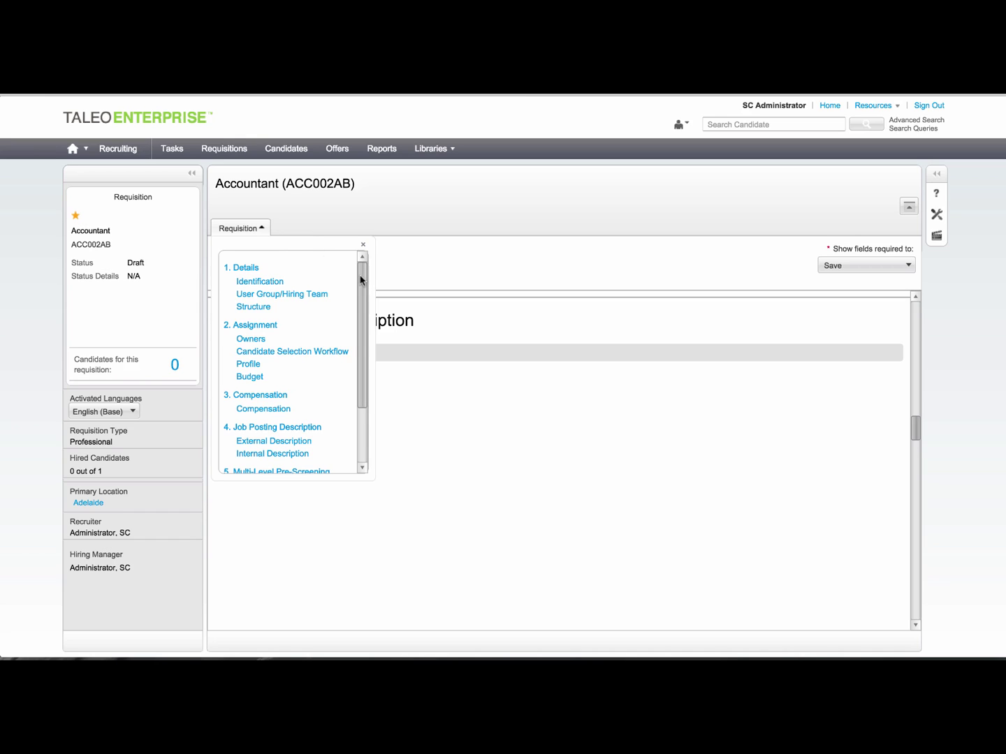
mouse_move(361, 265)
mouse_down()
mouse_move(361, 336)
mouse_move(360, 261)
mouse_up()
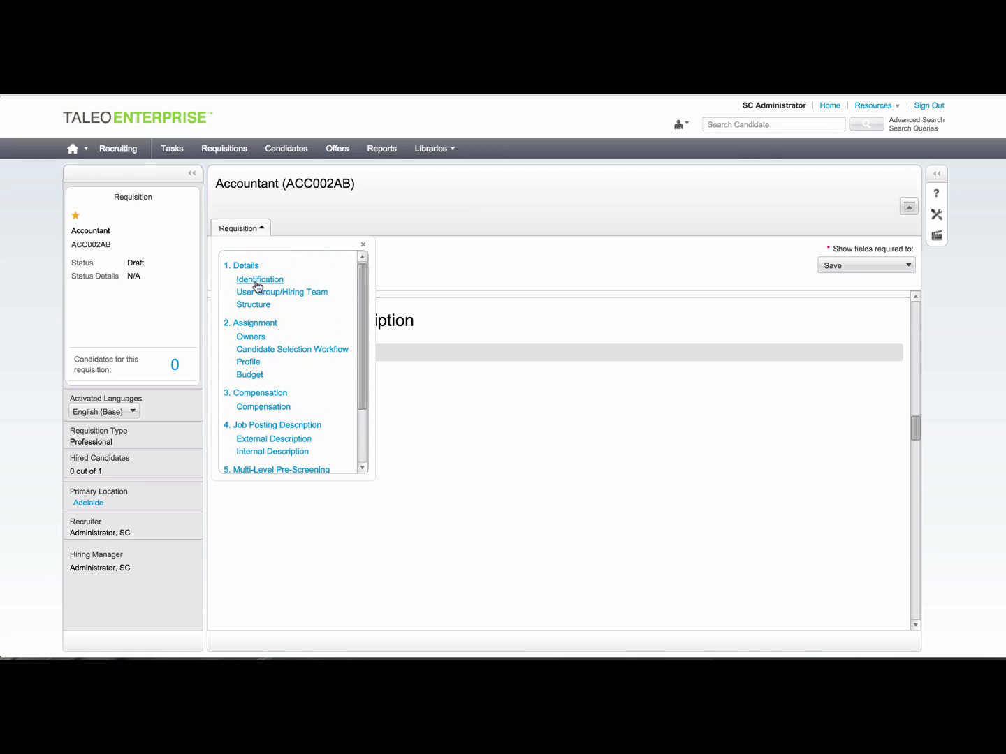
drag(362, 363, 360, 414)
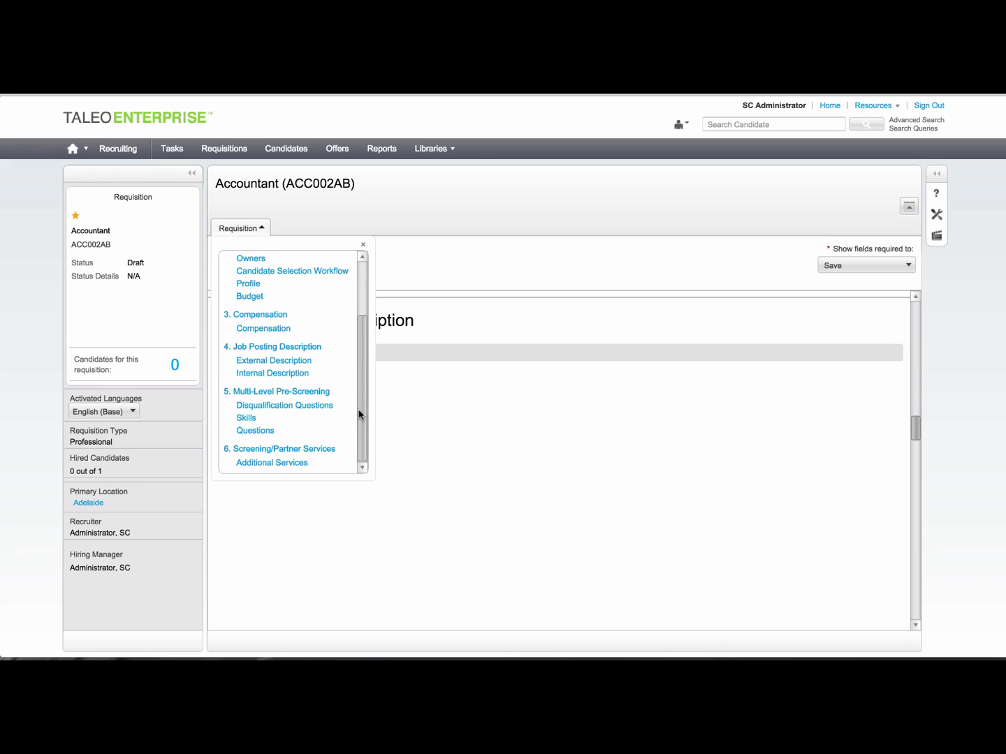
click(262, 229)
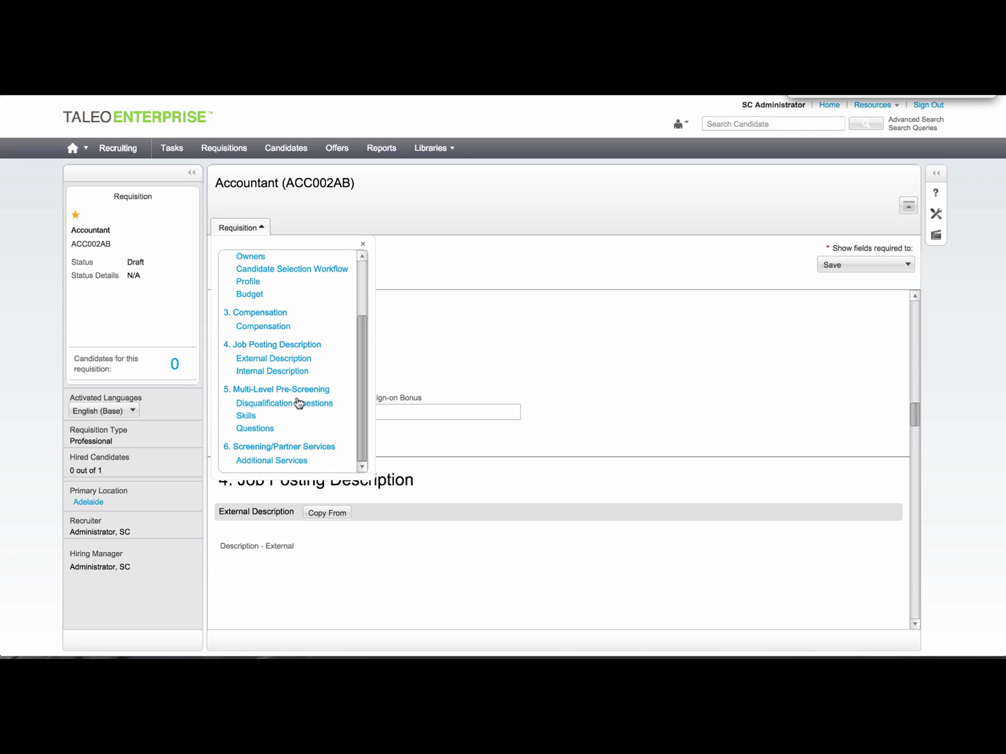
click(263, 428)
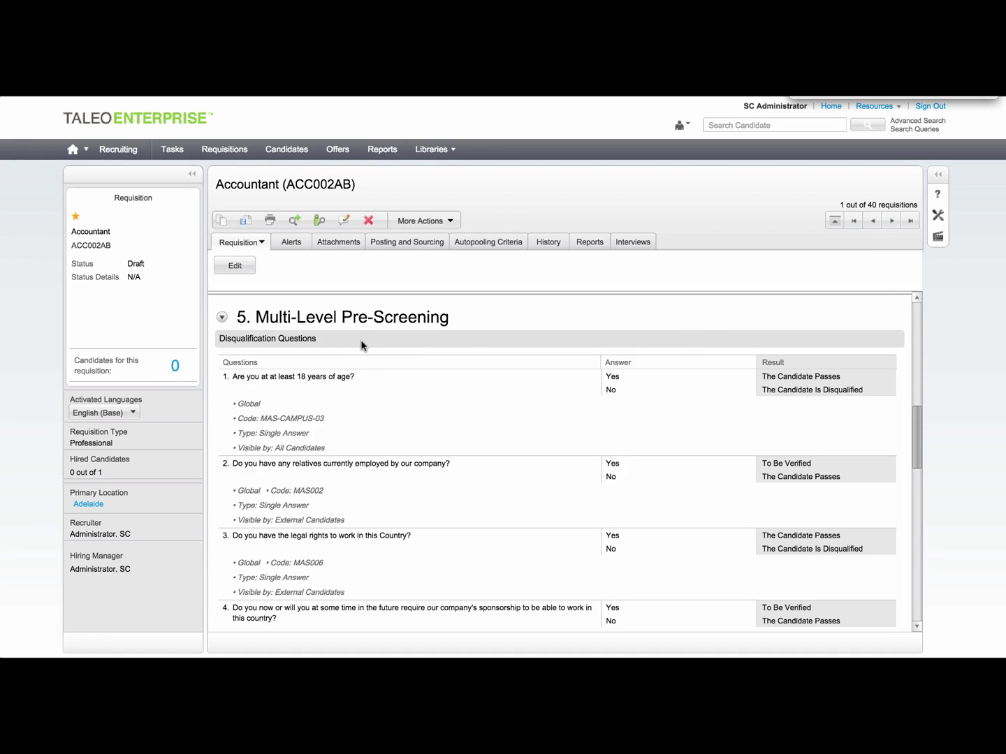
mouse_move(918, 417)
mouse_down()
mouse_move(920, 548)
mouse_move(918, 408)
mouse_move(920, 426)
mouse_up()
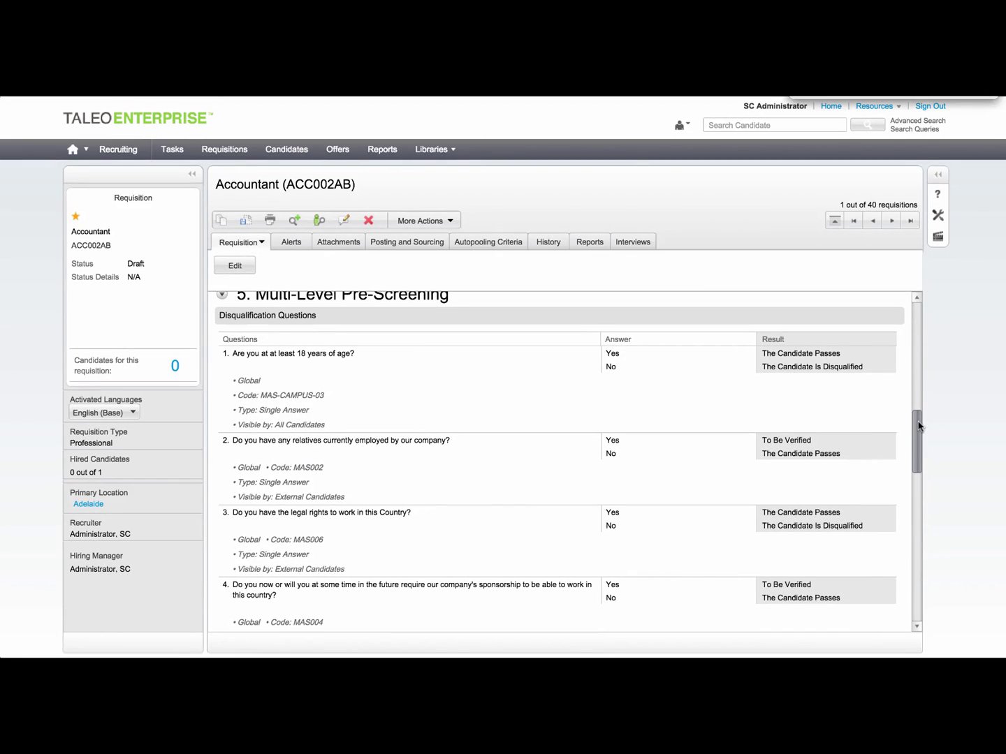
drag(919, 426, 918, 421)
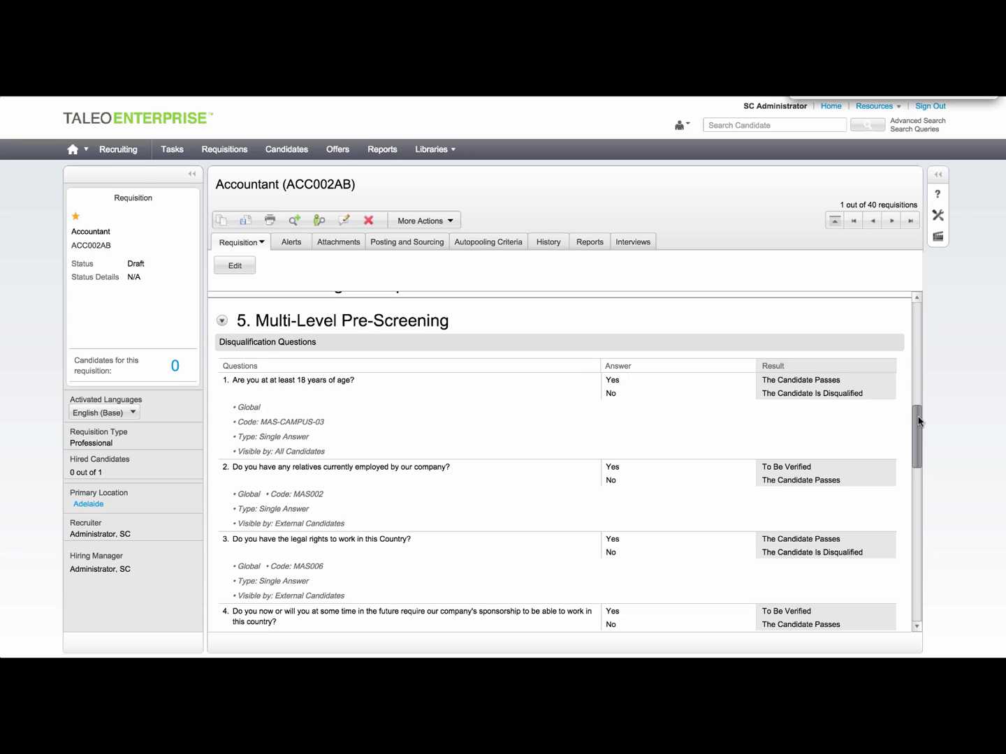
drag(918, 421, 925, 512)
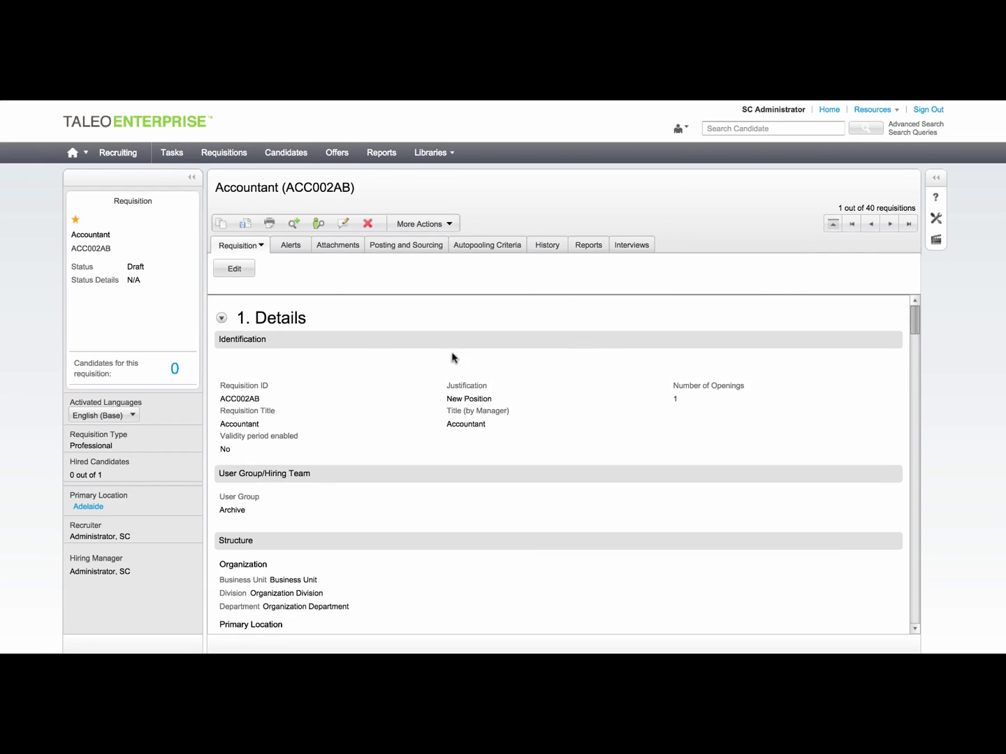
Step: Open the requisition for editing and show its external job description in the enlarged editor view
click(234, 268)
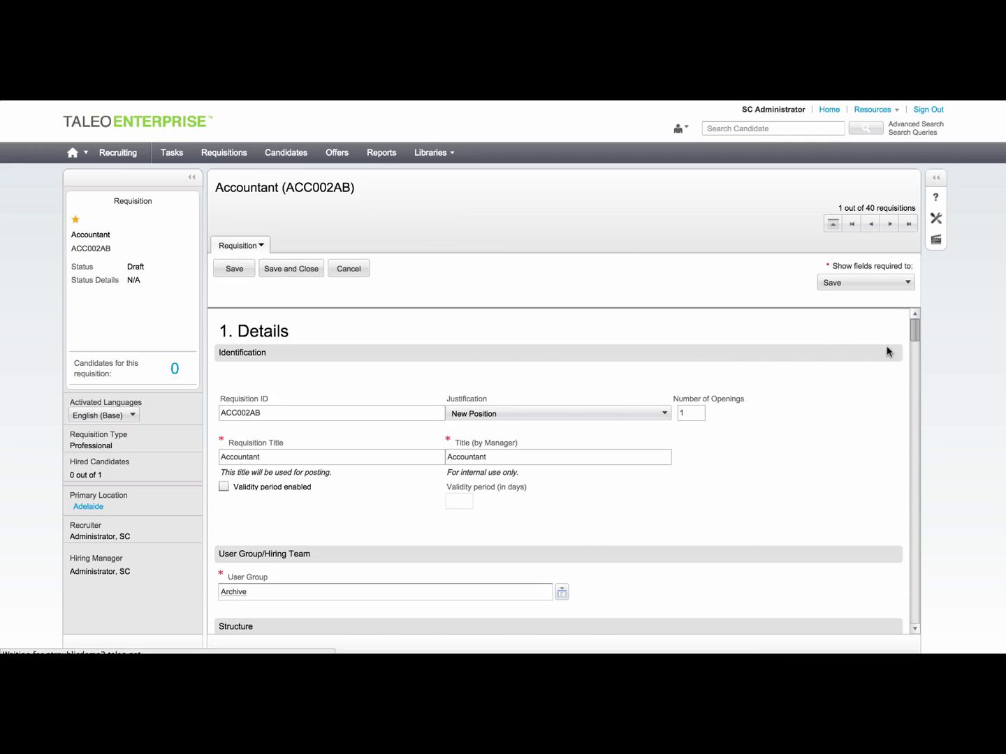
drag(915, 332, 921, 443)
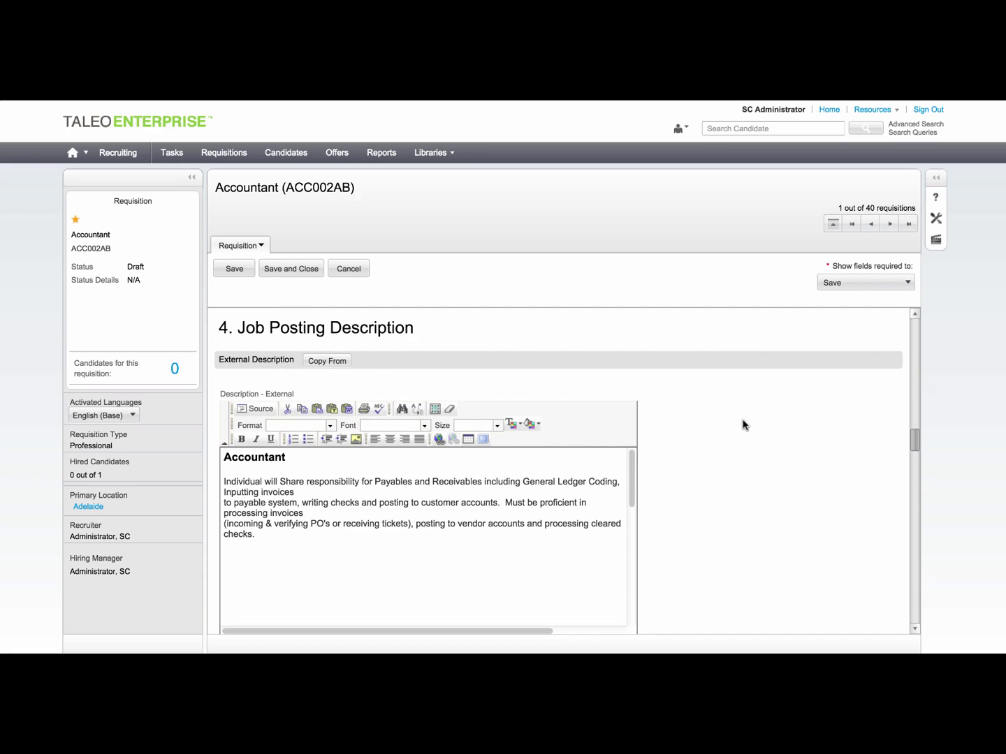
mouse_move(914, 445)
mouse_down()
mouse_move(921, 470)
mouse_move(919, 439)
mouse_up()
scroll(921, 470, down, 3)
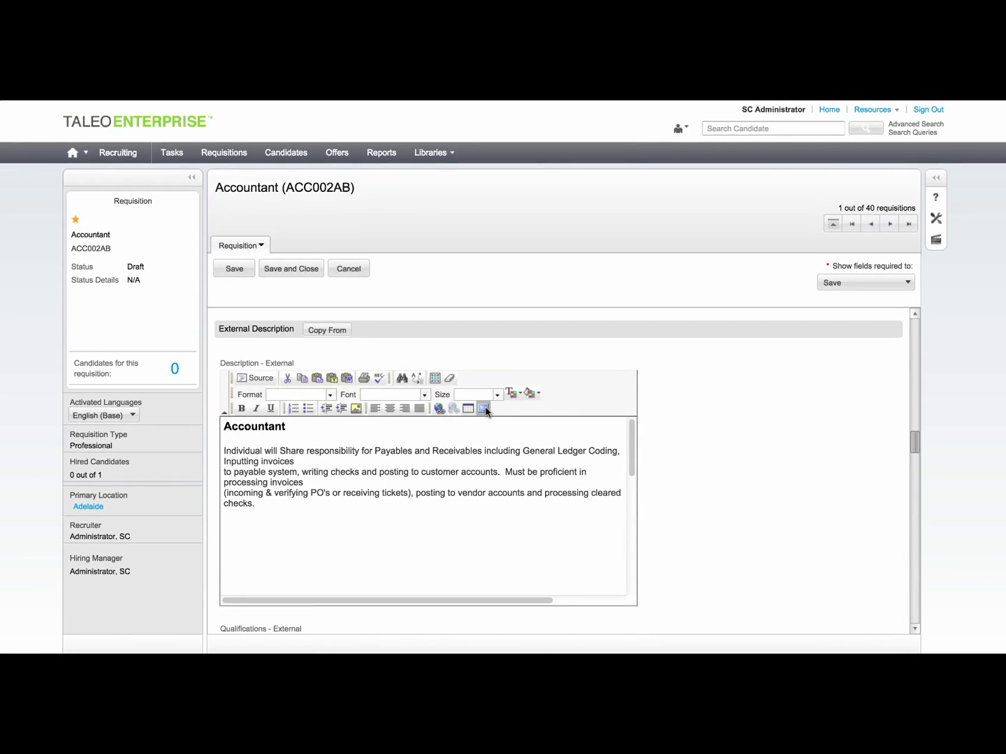
click(485, 409)
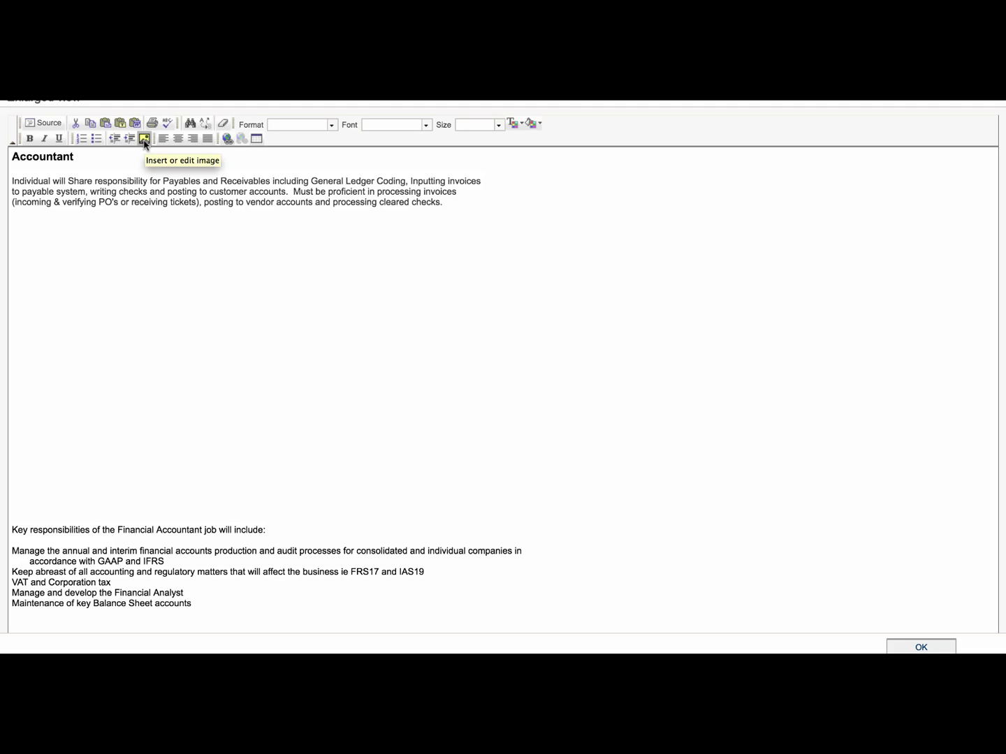
click(227, 141)
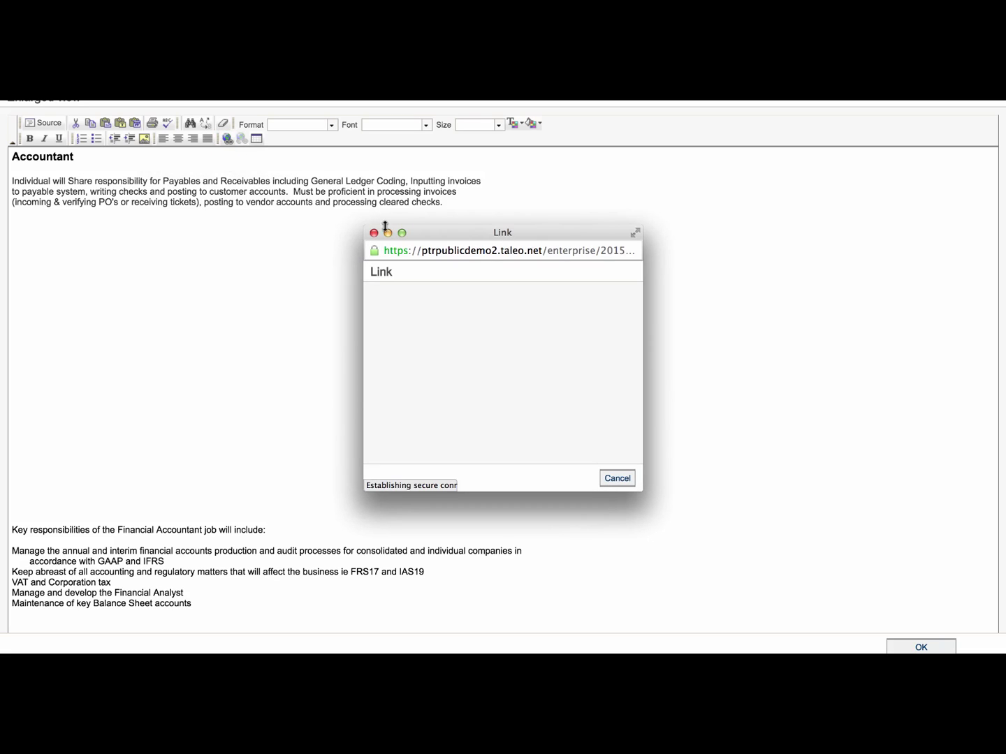
click(374, 232)
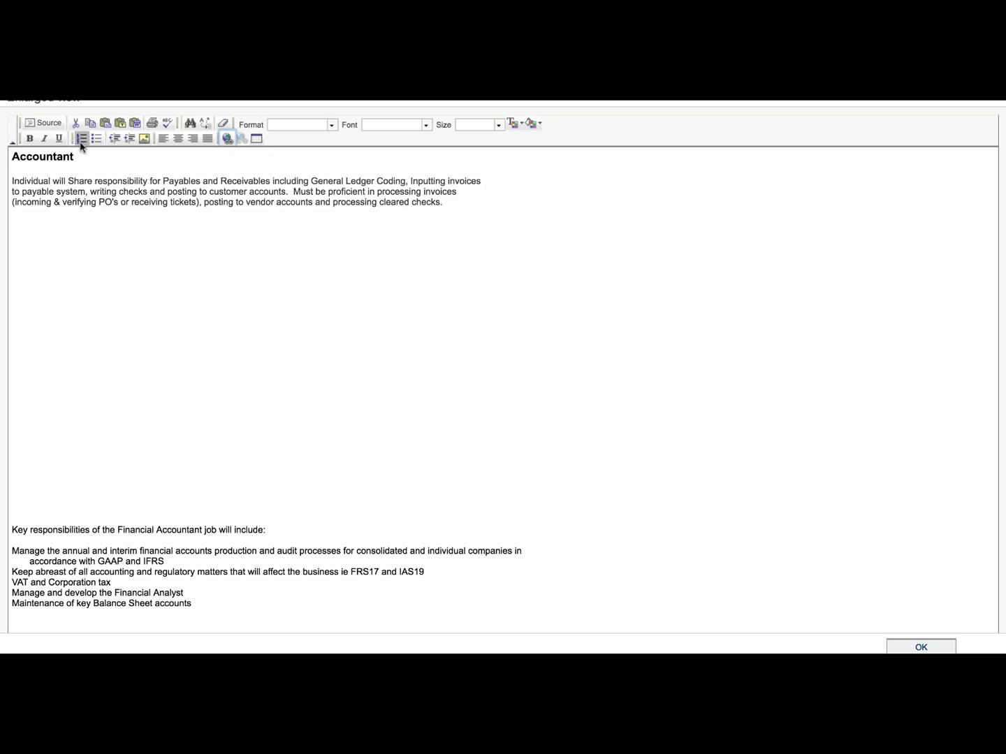
Step: Make the responsibilities paragraph below the Accountant heading bold and underlined, and apply it to the external description
drag(13, 179, 14, 225)
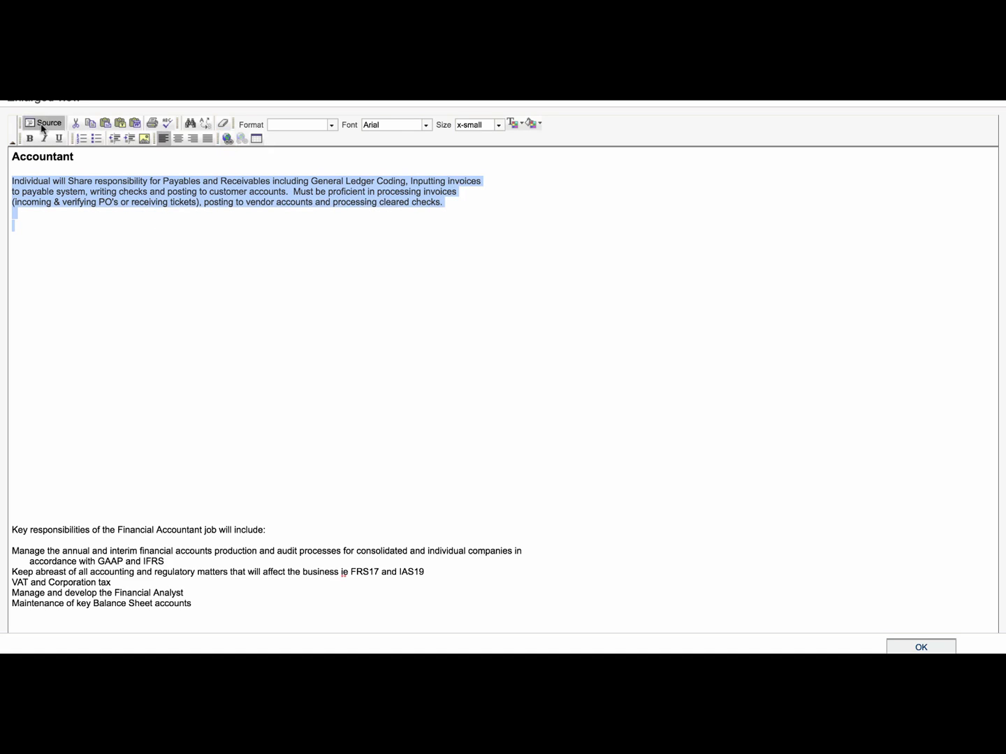
click(29, 138)
click(59, 139)
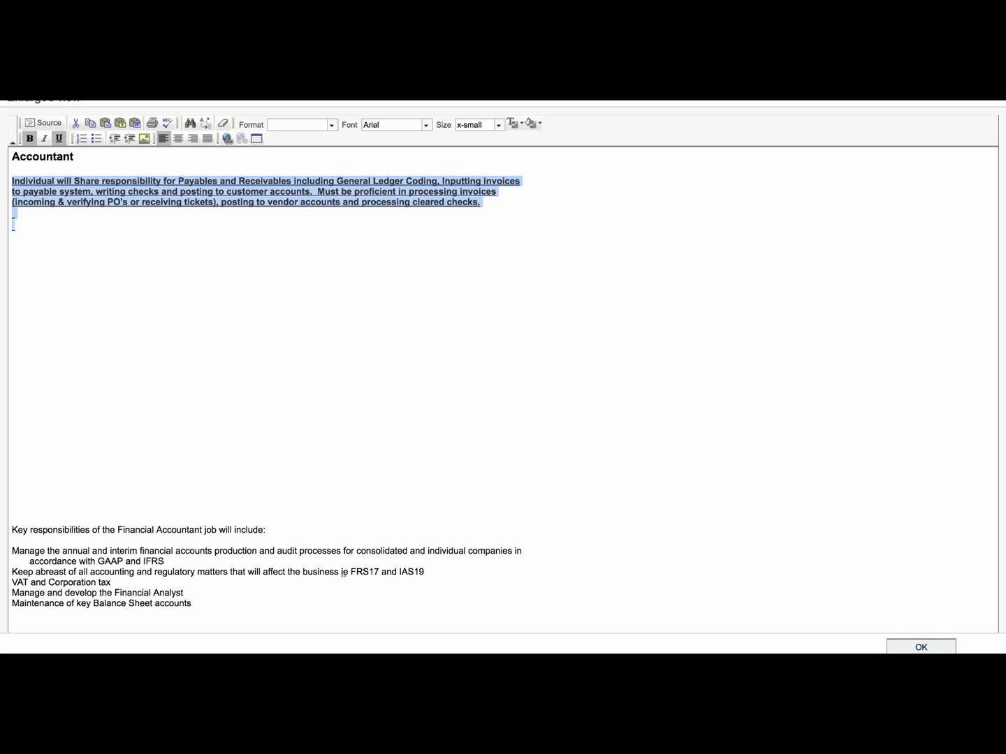
click(914, 646)
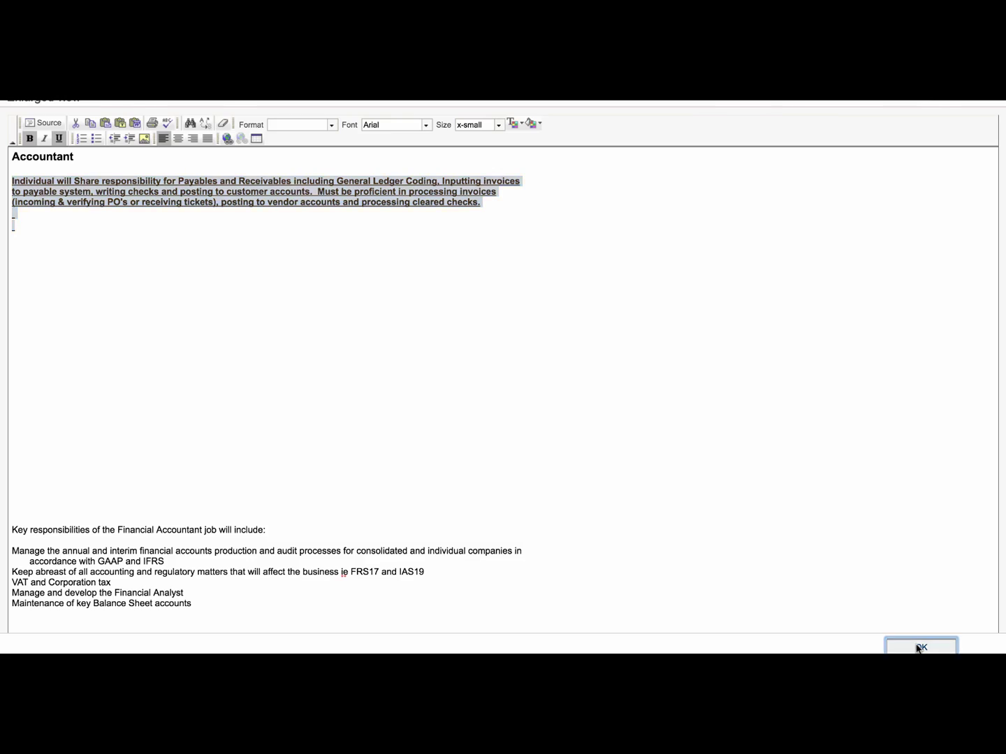
click(487, 525)
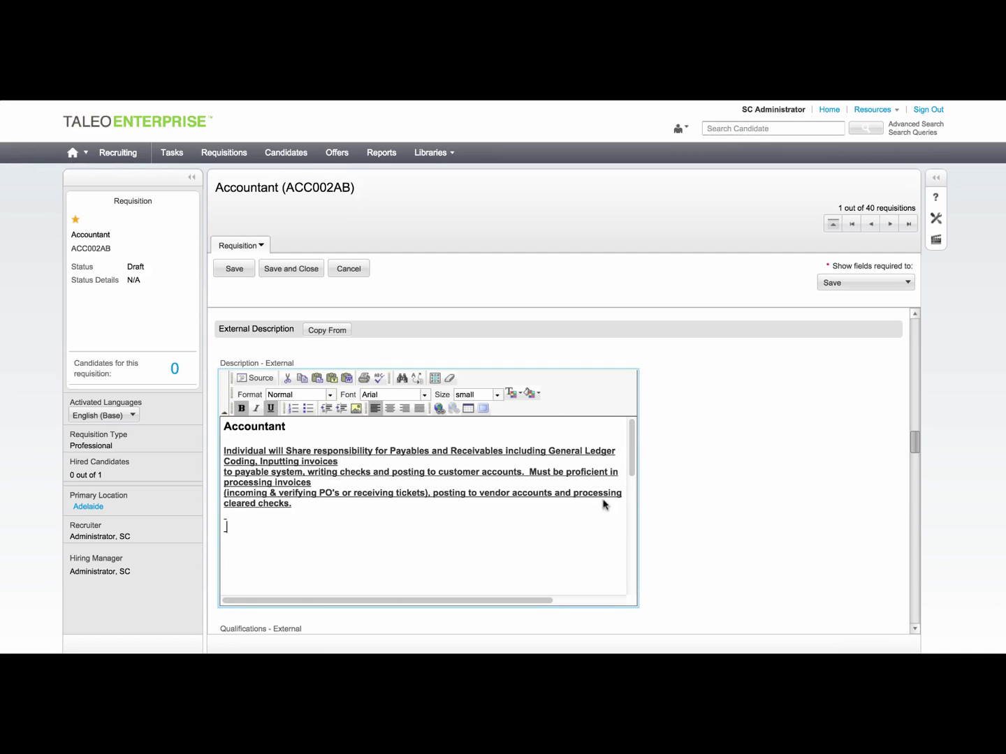
Step: Review the internal job description and the remaining sections down to the end of the requisition
drag(916, 440, 925, 483)
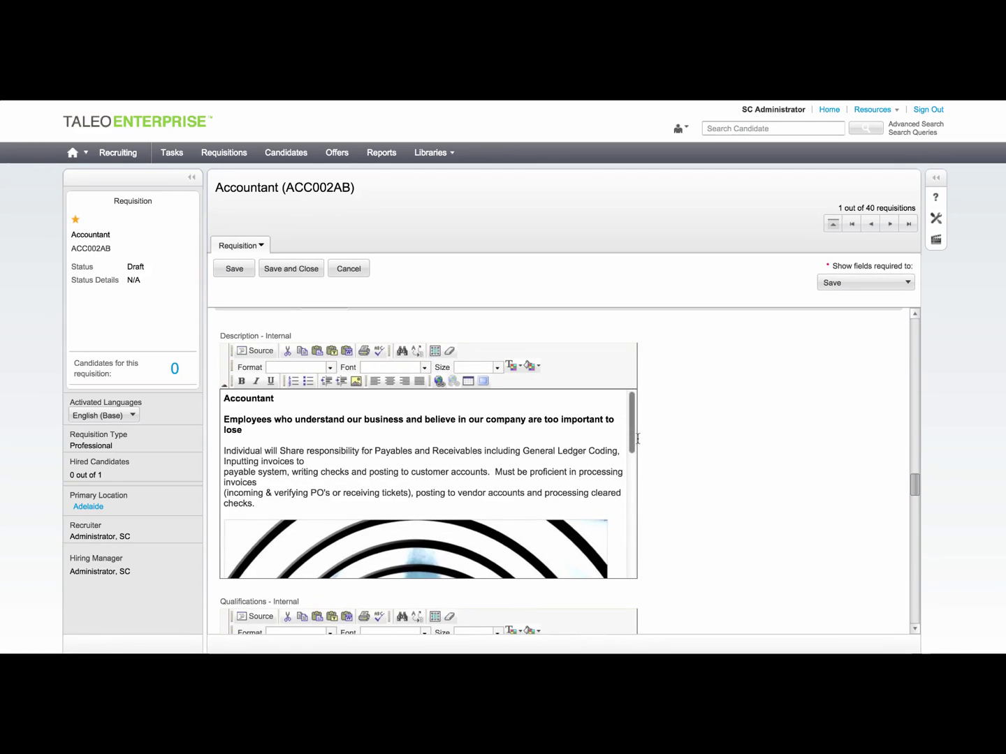
mouse_move(632, 437)
mouse_down()
mouse_move(638, 498)
mouse_move(638, 456)
mouse_up()
drag(914, 488, 919, 614)
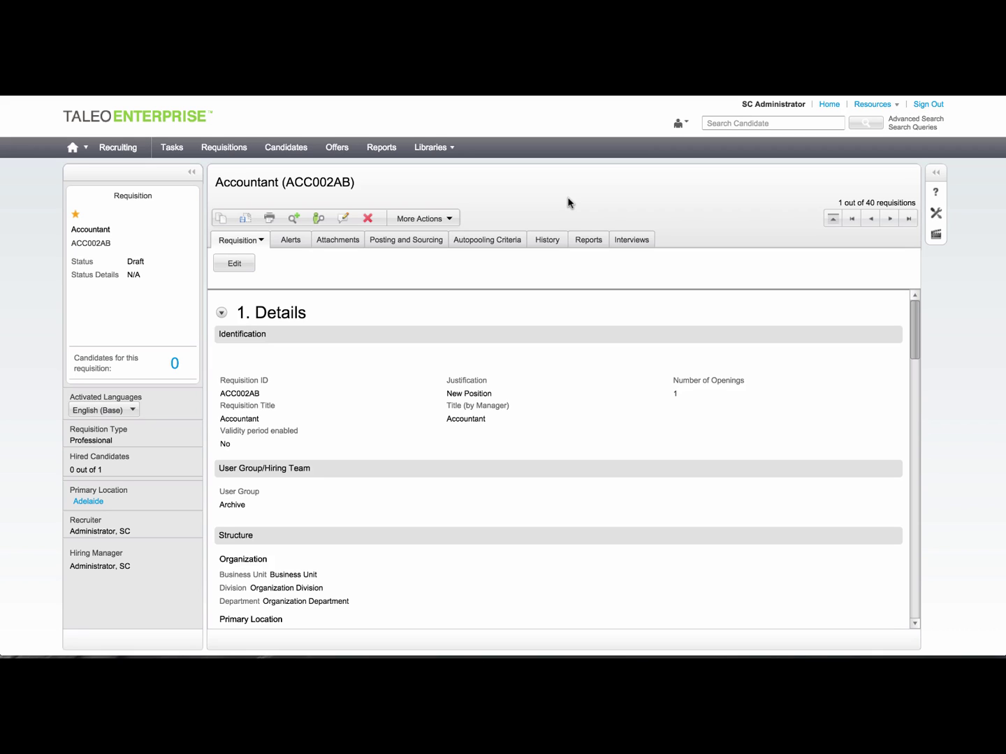
Step: Start an approval request for the draft Accountant requisition and add the SC 02 administrator account as third approver
click(450, 218)
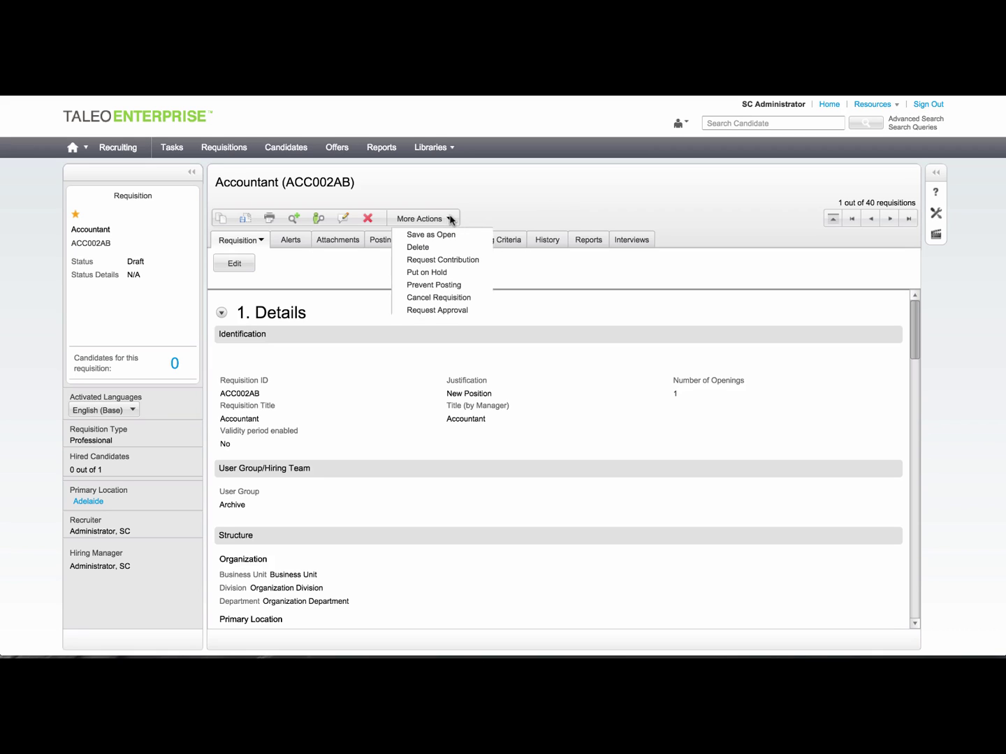
click(455, 310)
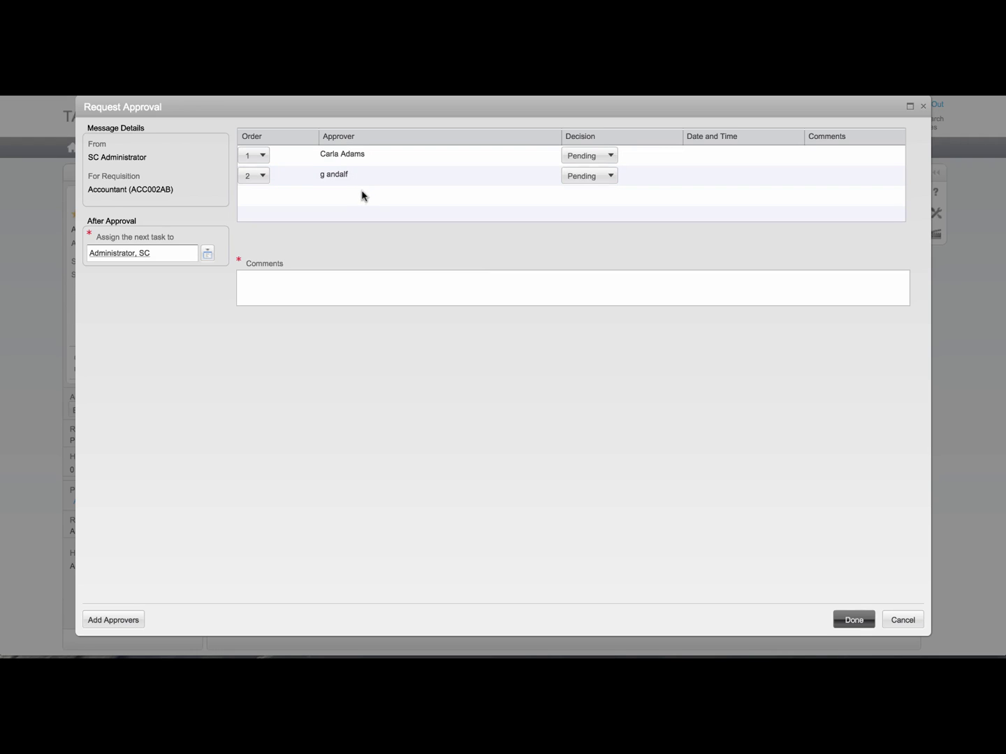
click(114, 621)
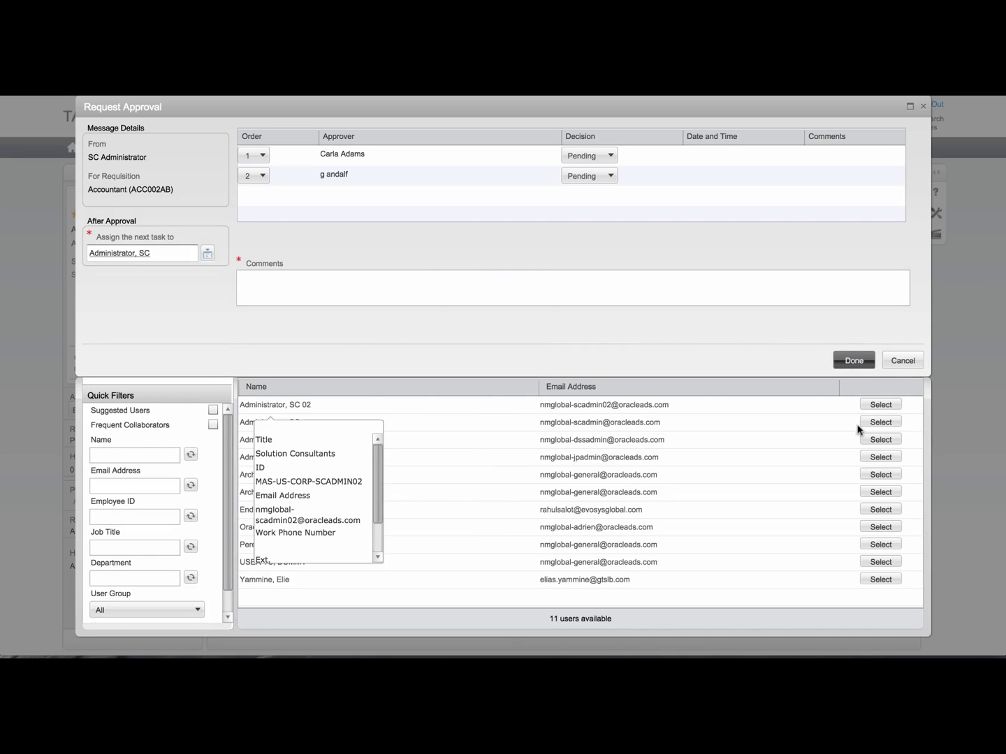
click(880, 405)
Step: Enter the comment "Please approve as Urgent Requirement" and submit the approval request
click(337, 291)
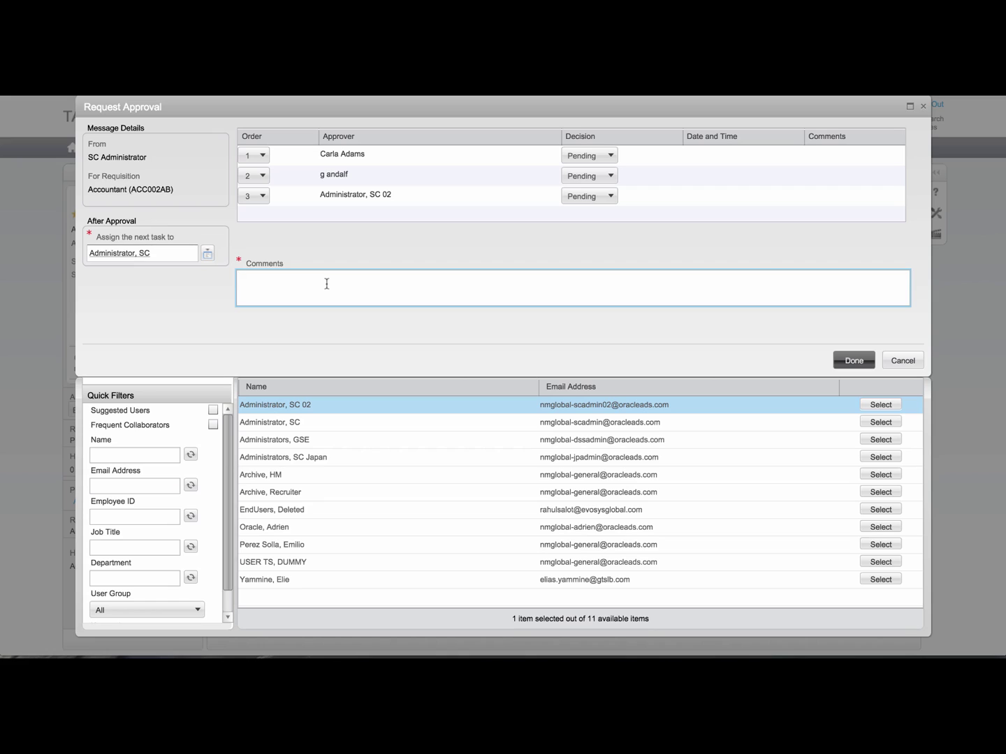
text(Please apro)
key(BackSpace)
text(prove as Urgent Requirmeent)
click(853, 361)
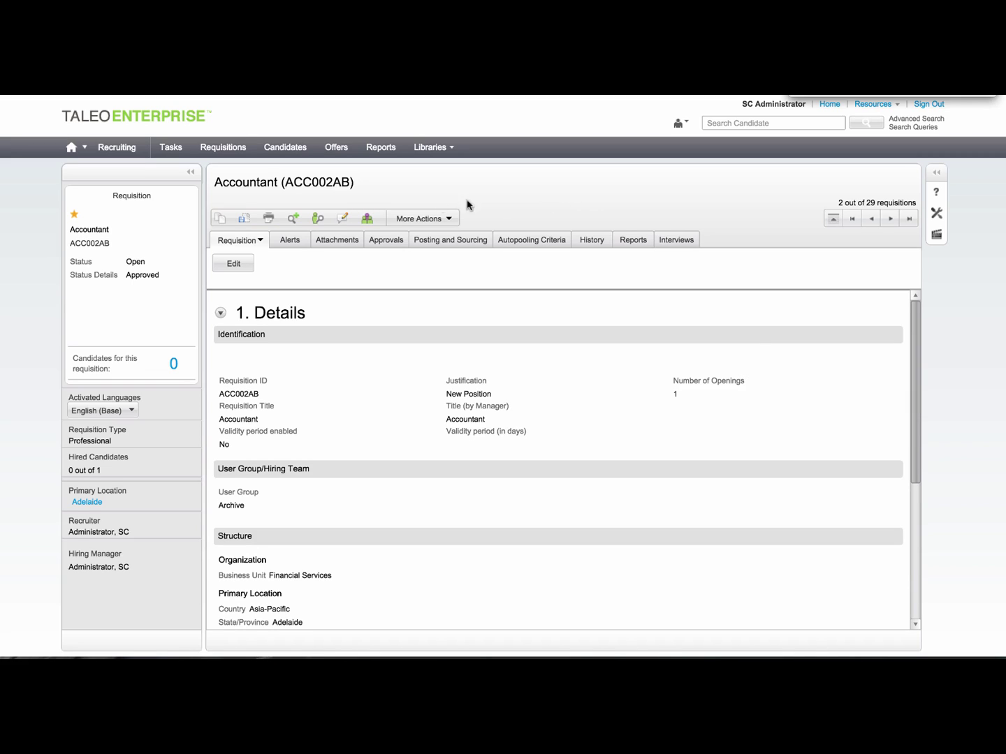
Step: Duplicate the approved Accountant requisition and save the copy as open without a comment
click(220, 223)
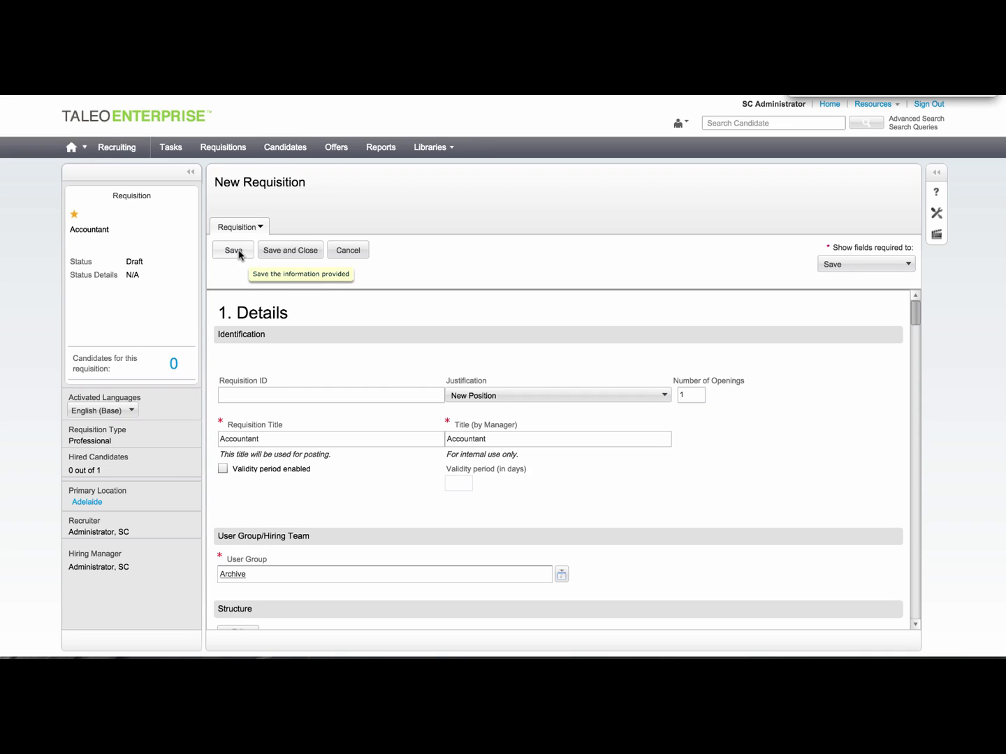
click(277, 252)
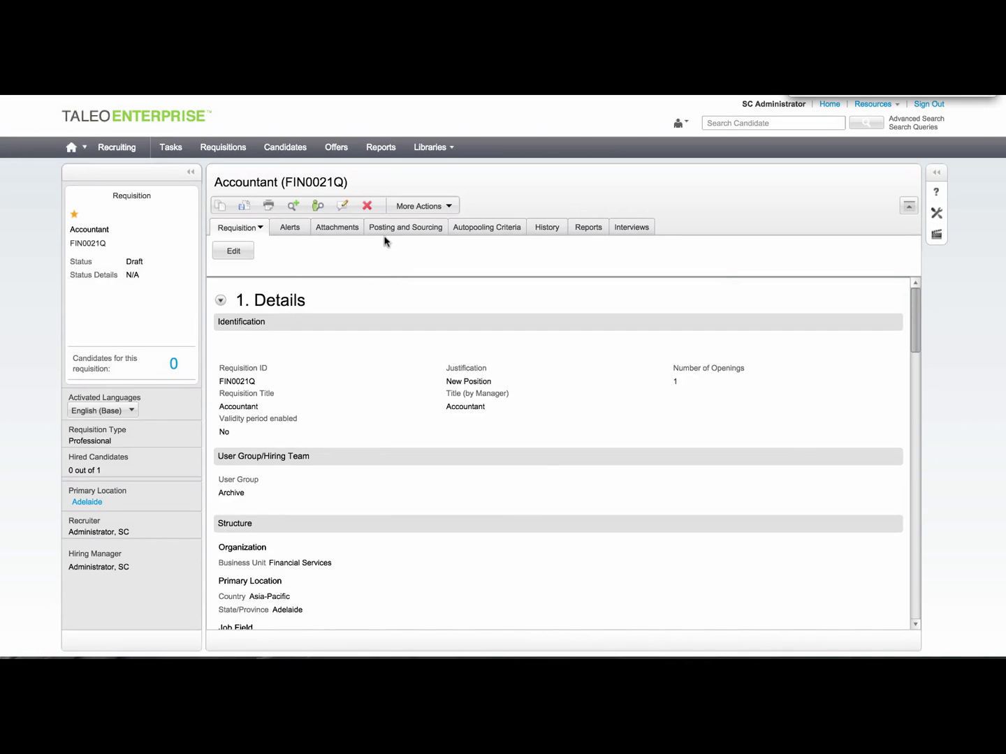
click(450, 206)
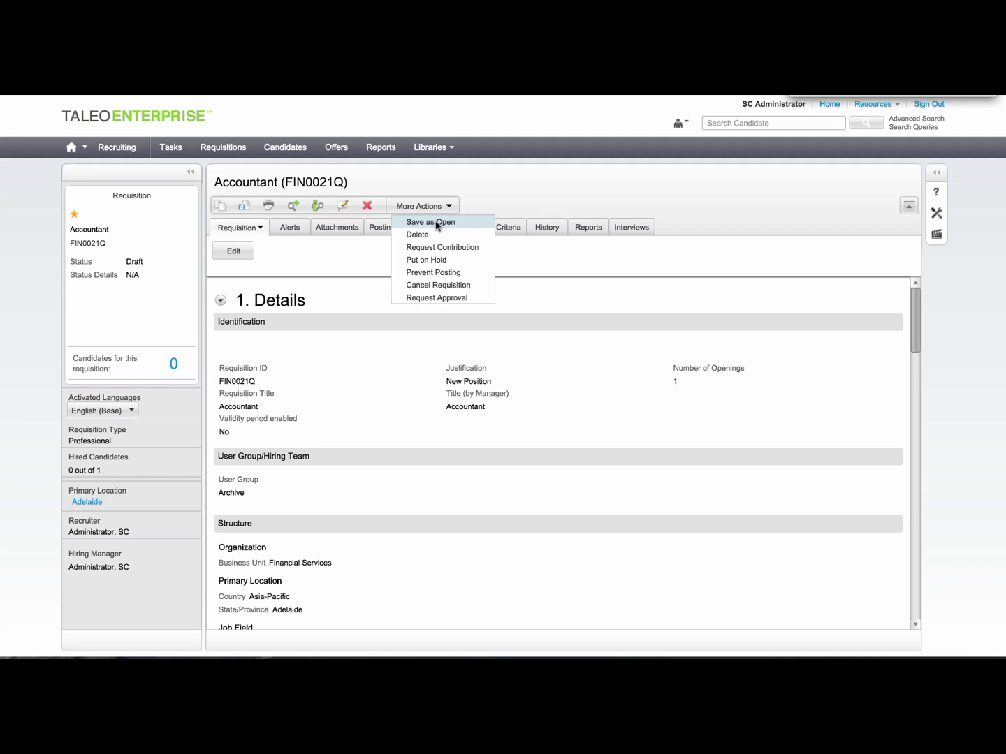
click(375, 255)
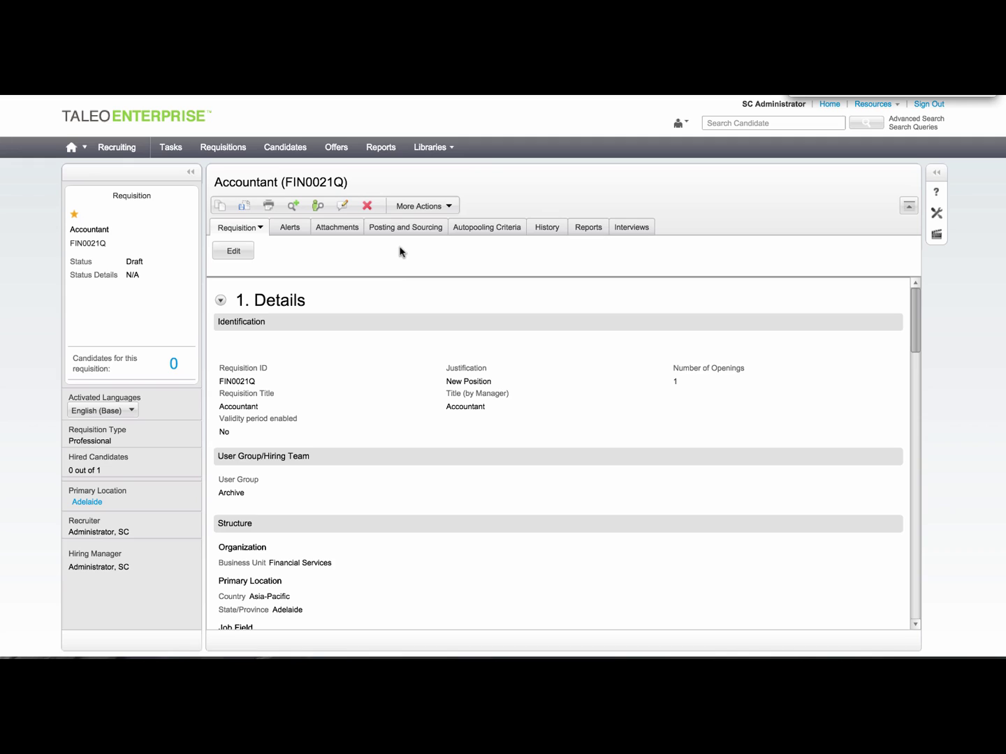
click(449, 205)
click(427, 222)
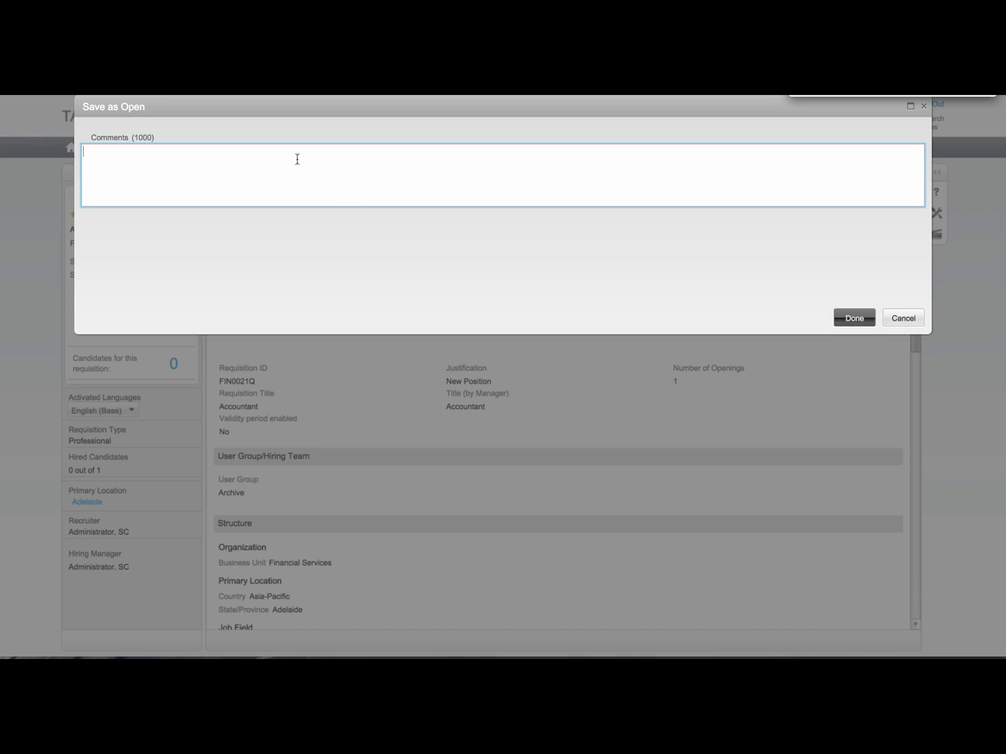
click(853, 318)
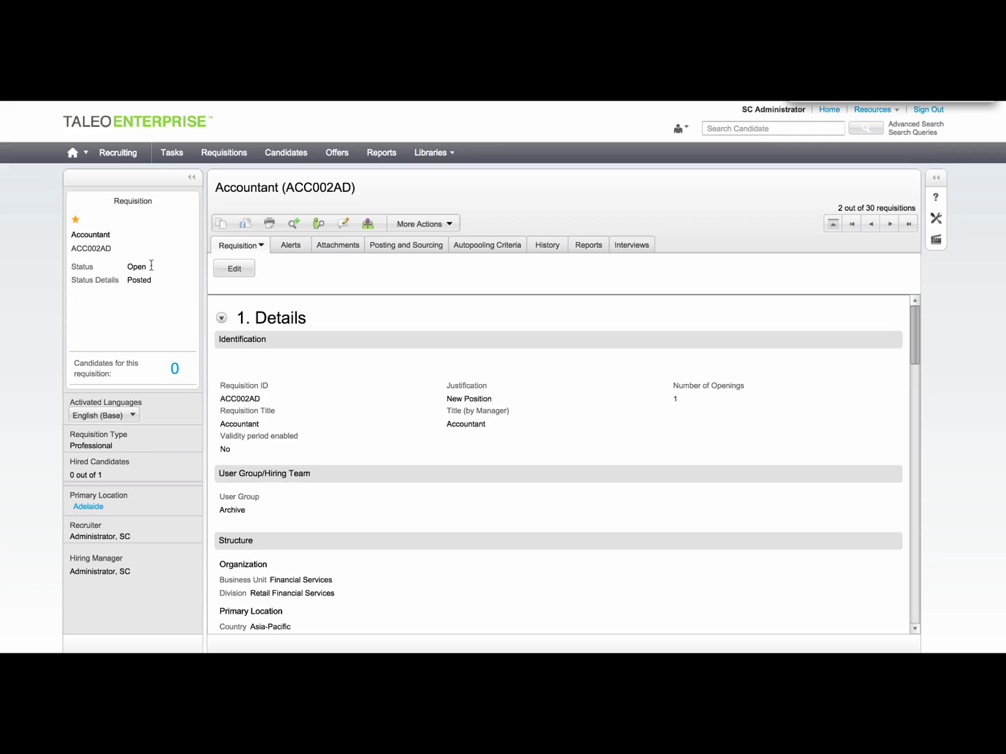
Step: Examine the career section and job board postings of Accountant requisition ACC002AD
click(401, 249)
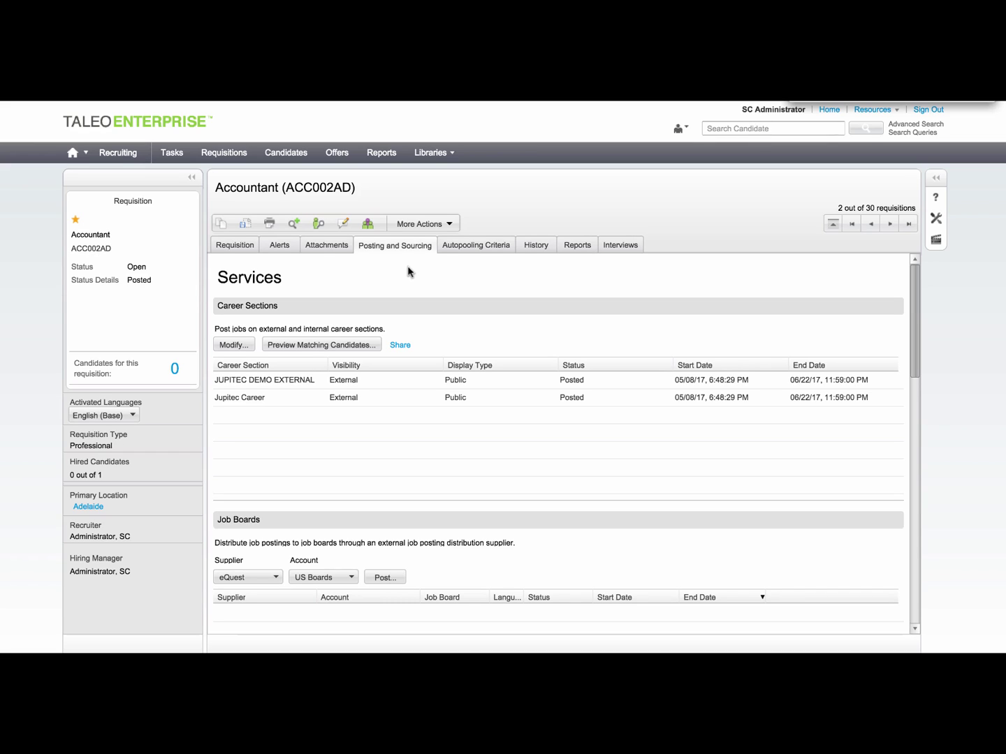
mouse_move(910, 292)
mouse_down()
mouse_move(917, 442)
mouse_move(916, 284)
mouse_up()
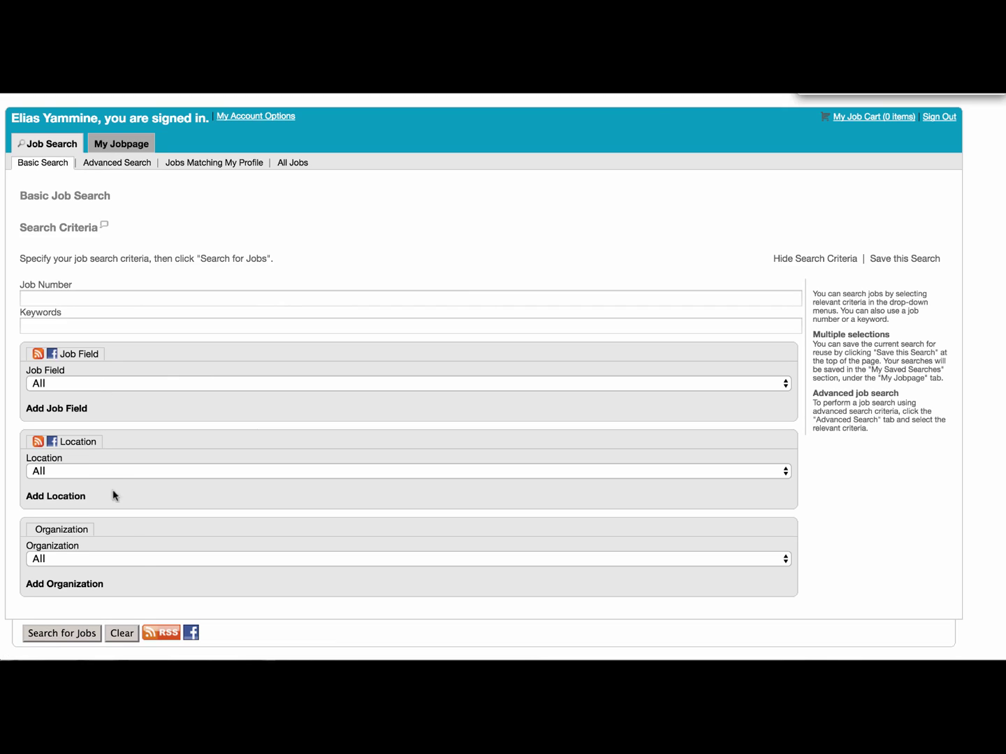
Step: Look through the basic and advanced job search criteria on the external career section
click(95, 322)
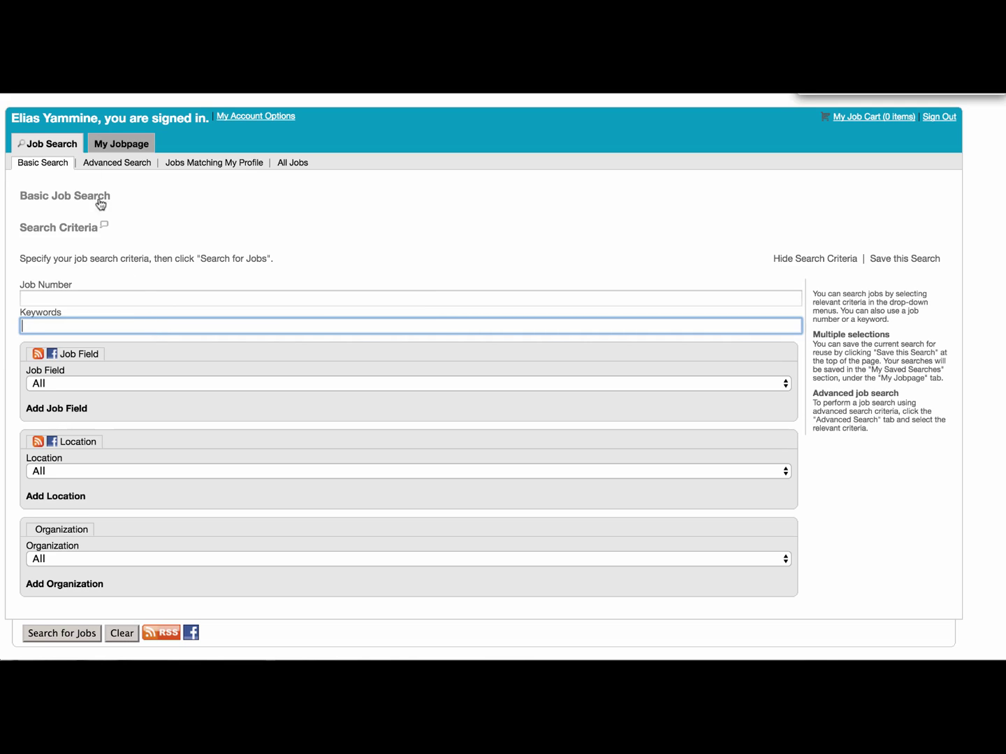
click(119, 164)
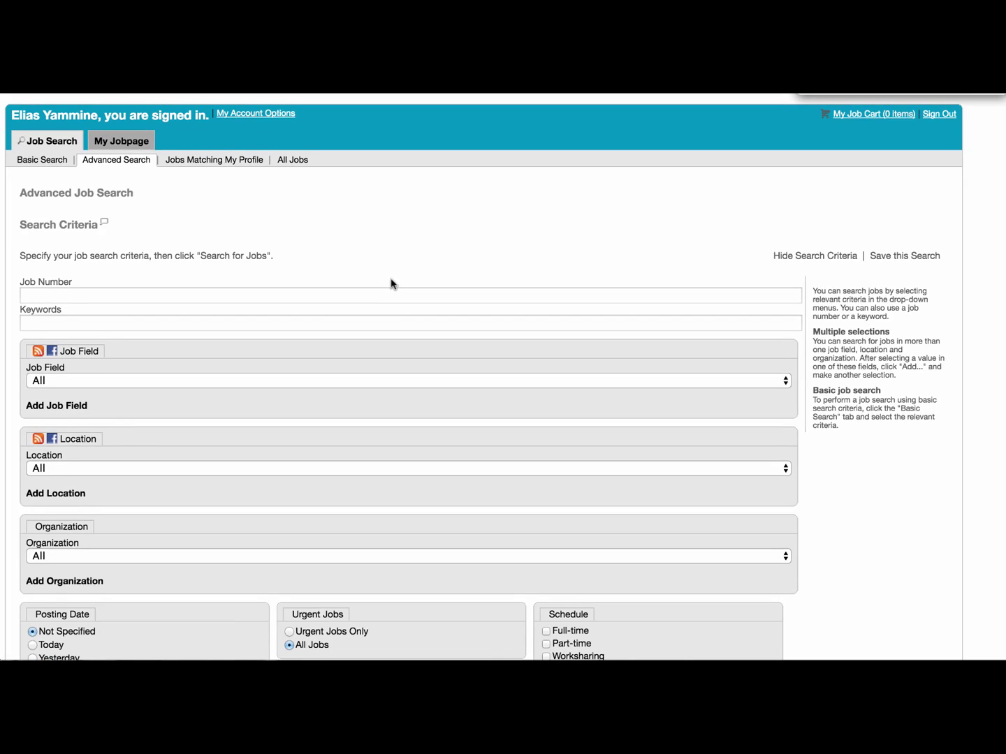
scroll(437, 314, down, 3)
scroll(436, 314, down, 2)
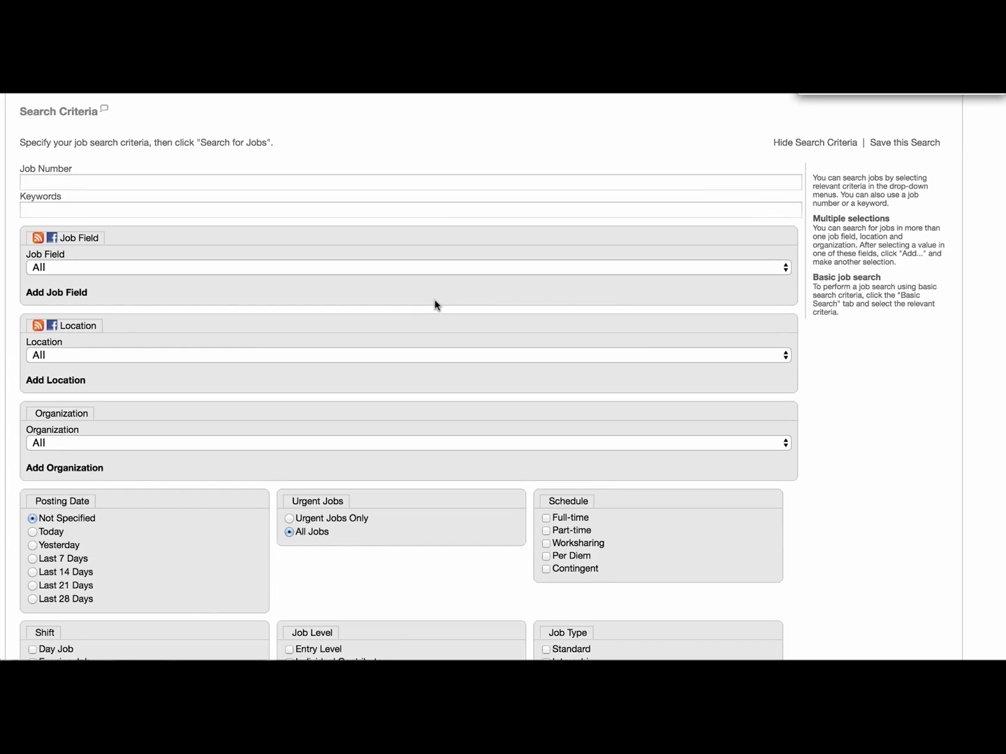
scroll(437, 308, down, 3)
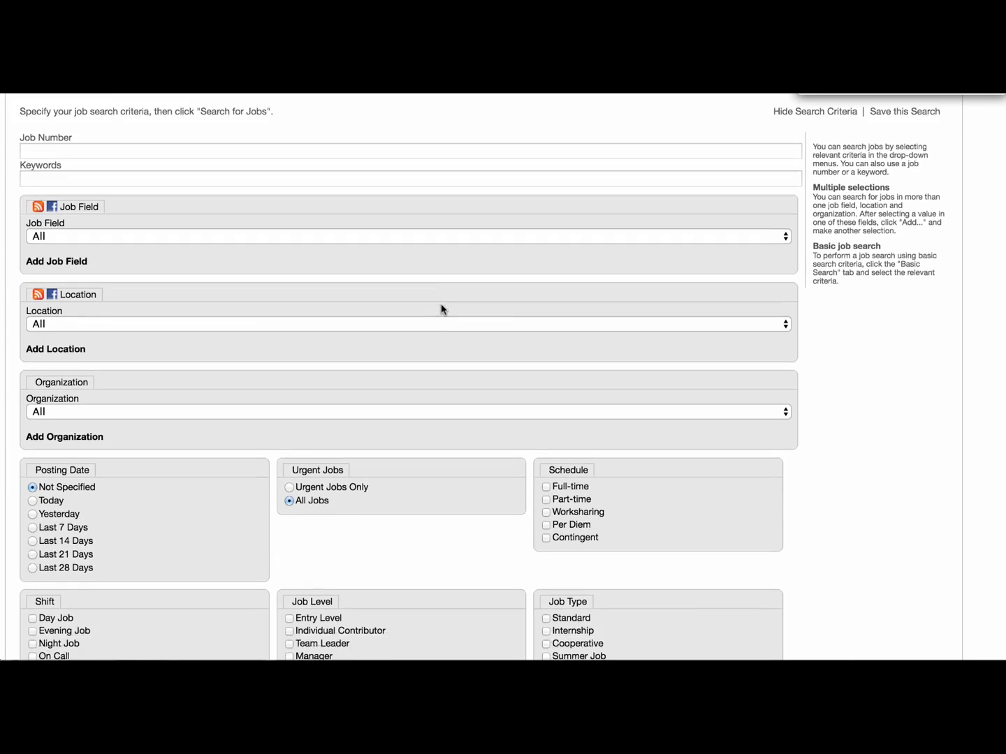
scroll(442, 308, down, 4)
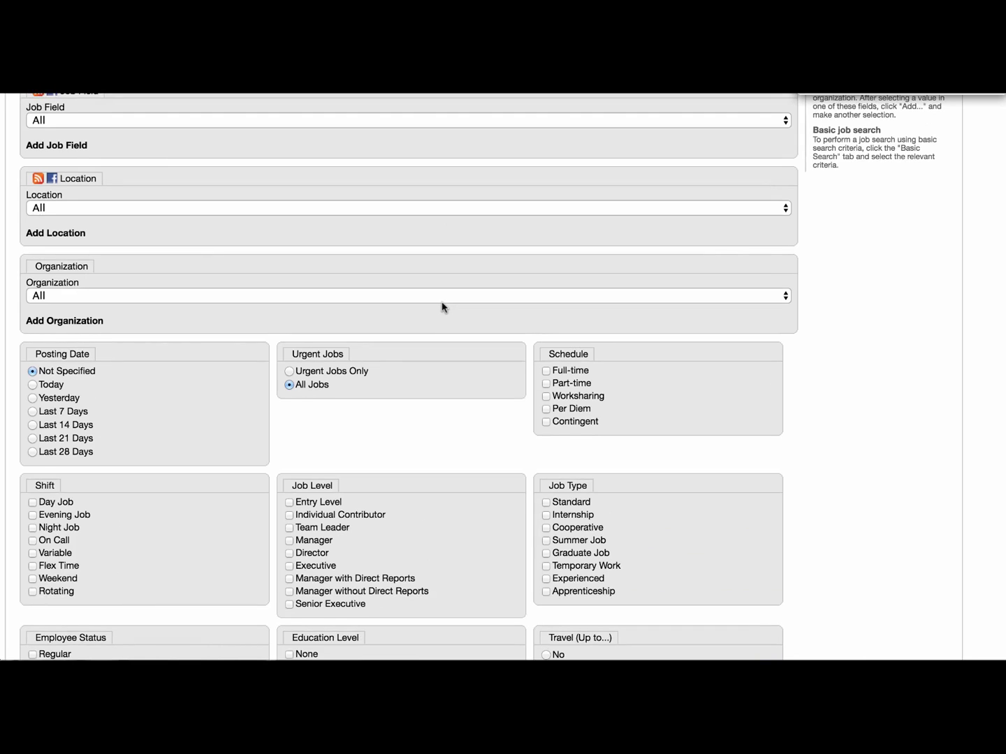
scroll(441, 307, down, 5)
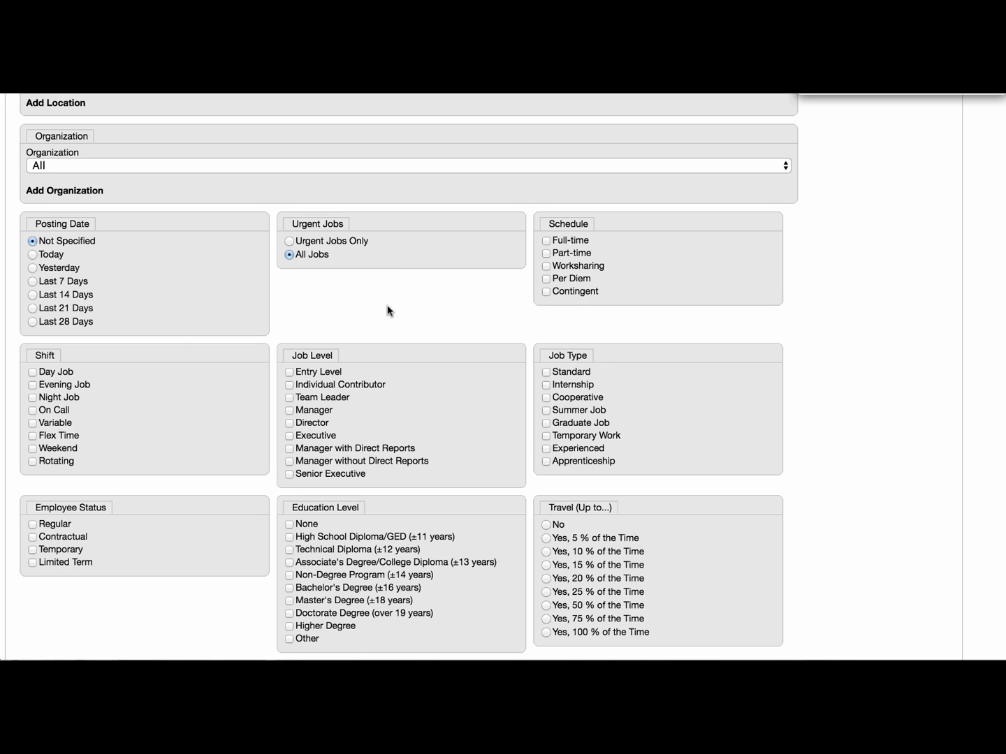
scroll(389, 311, down, 1)
scroll(389, 311, up, 6)
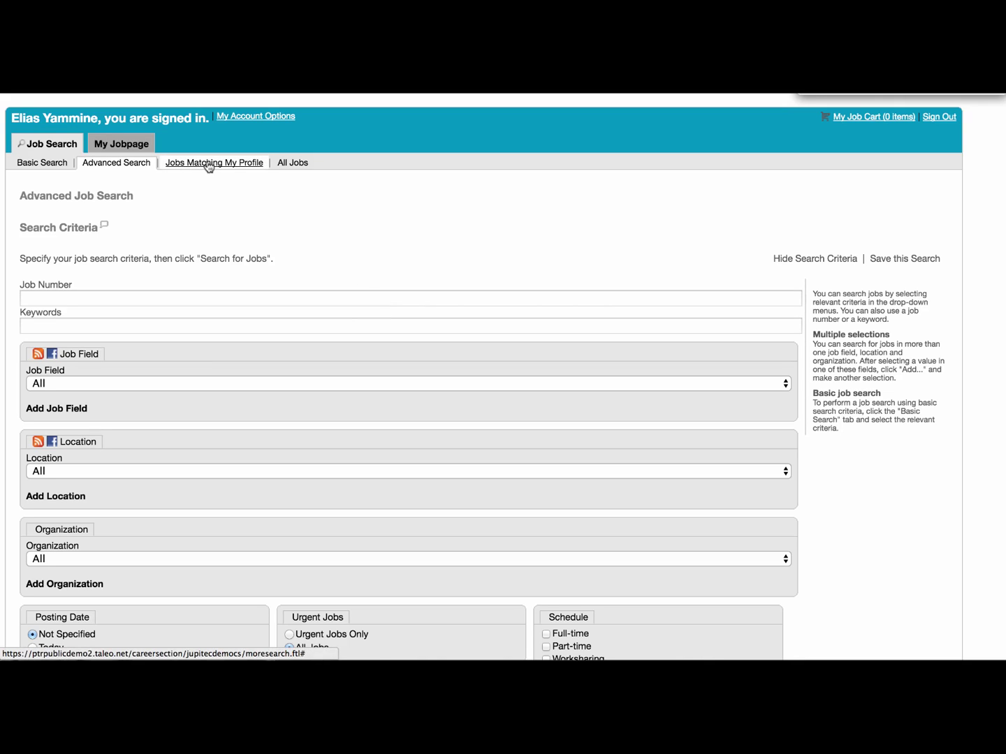
Step: View the jobs matching the candidate's profile and the list of all job openings
click(208, 165)
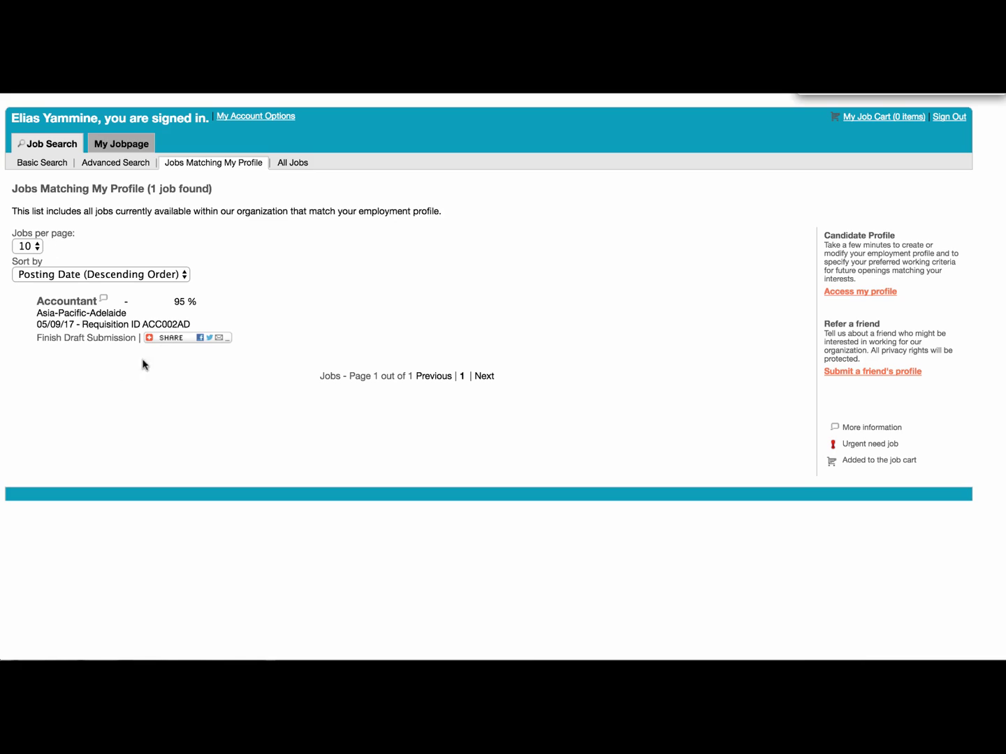
mouse_move(201, 341)
click(290, 166)
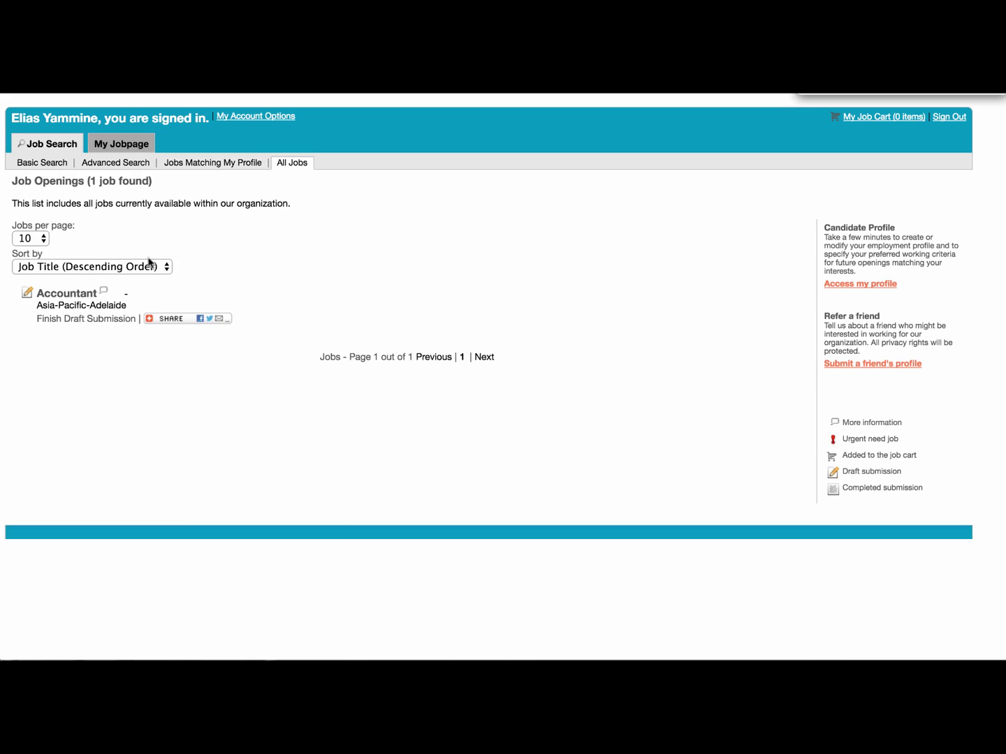
Step: Open the Accountant job posting, start its online application and look through the application steps
click(66, 296)
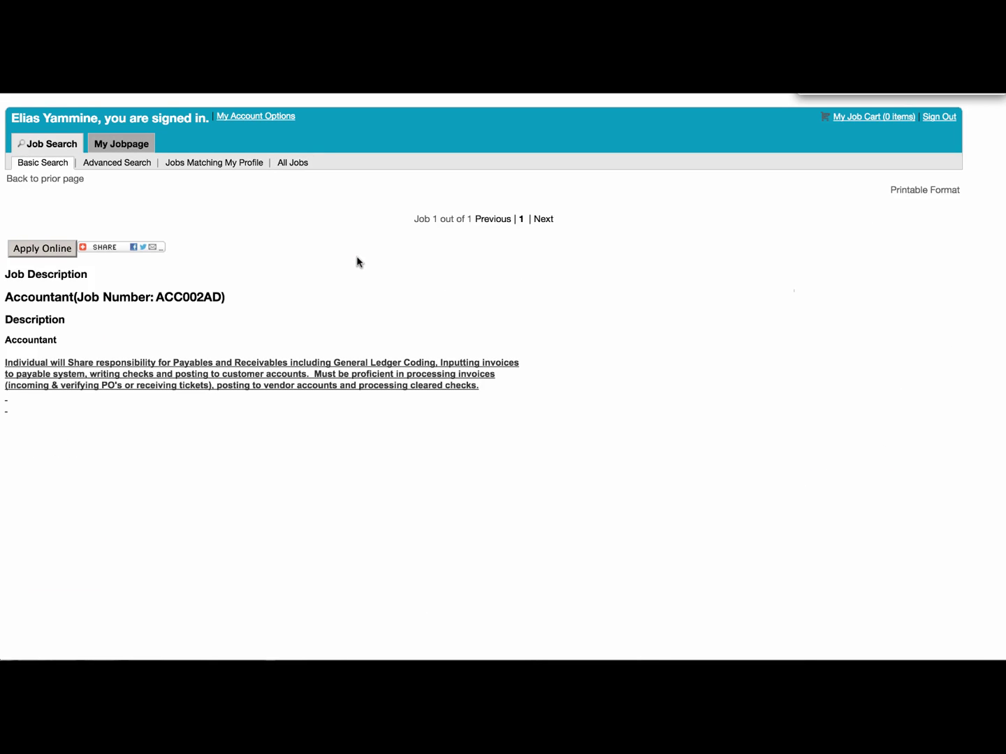
click(44, 252)
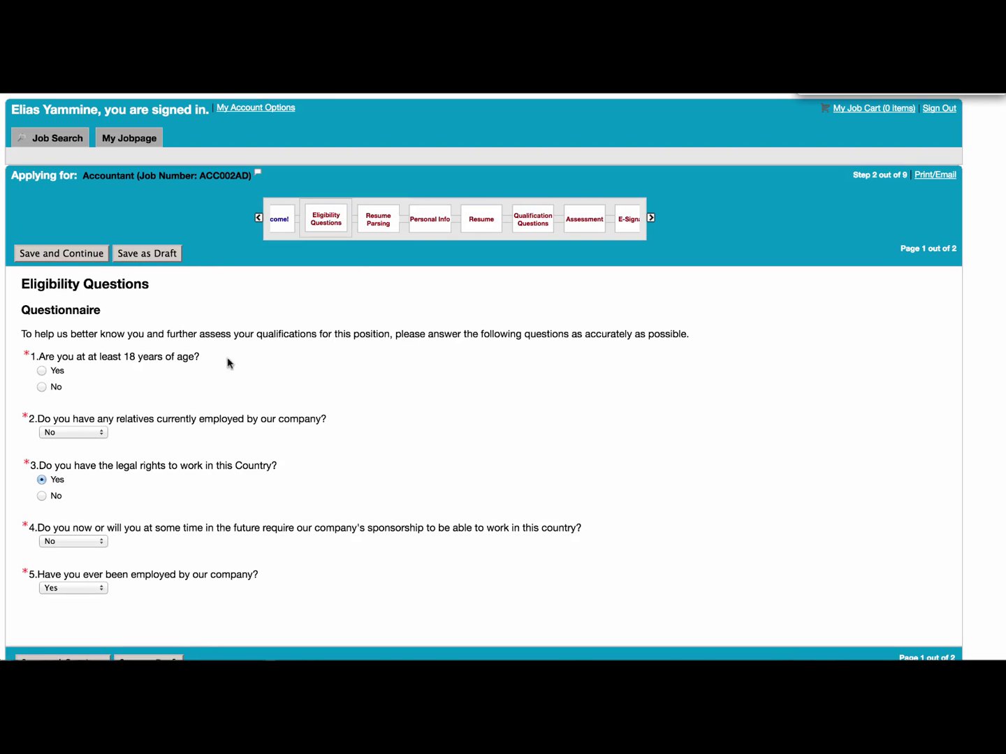
click(258, 217)
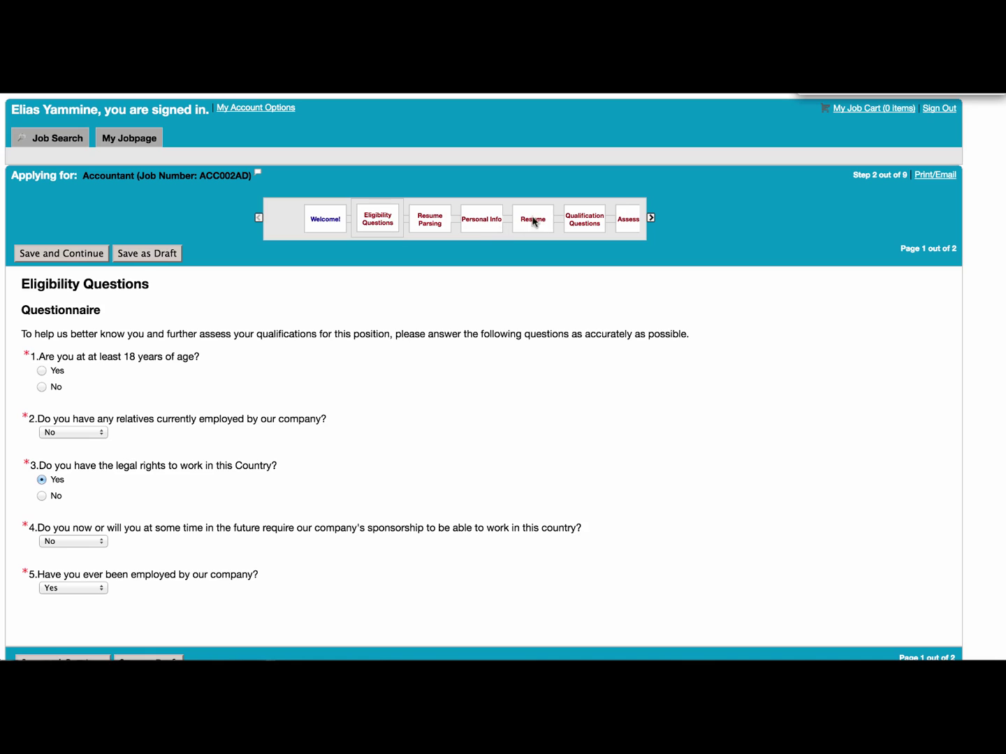
click(650, 218)
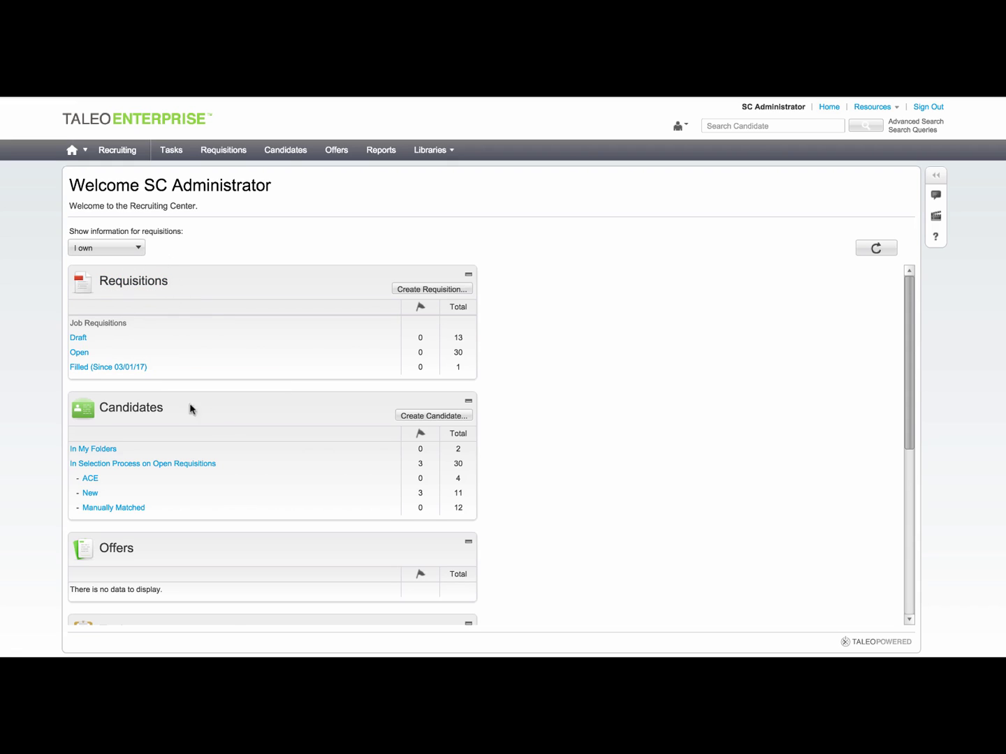
Step: Switch to the Recruiting Center, open the first candidate submission for Accountant requisition FIN0021G, and review its profile and attachments
click(222, 150)
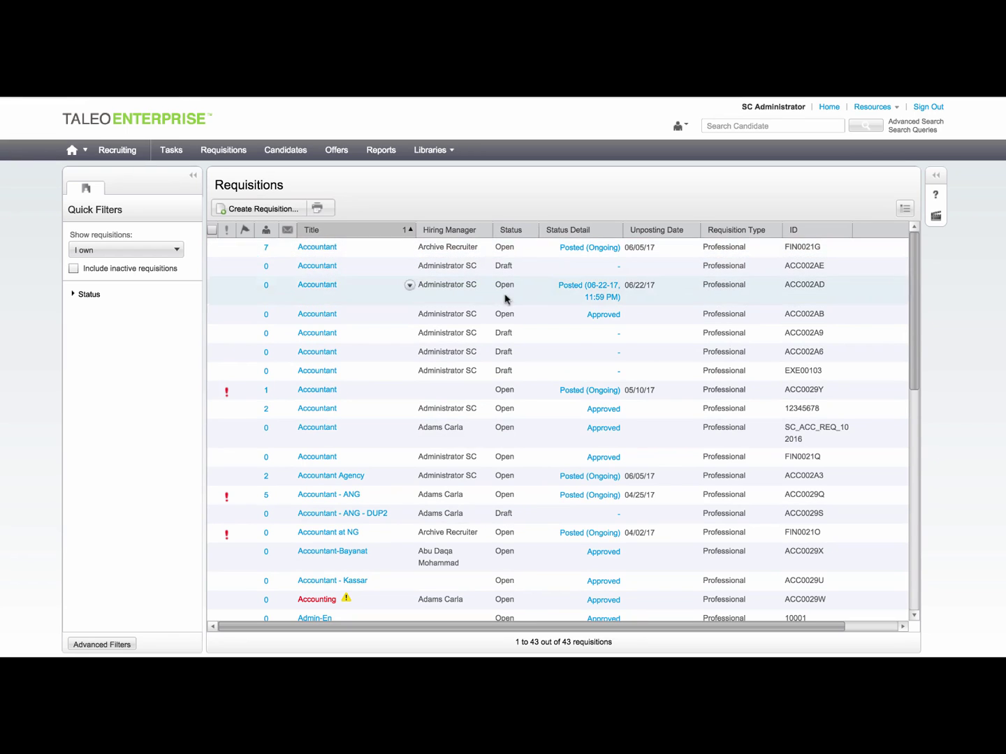
click(266, 248)
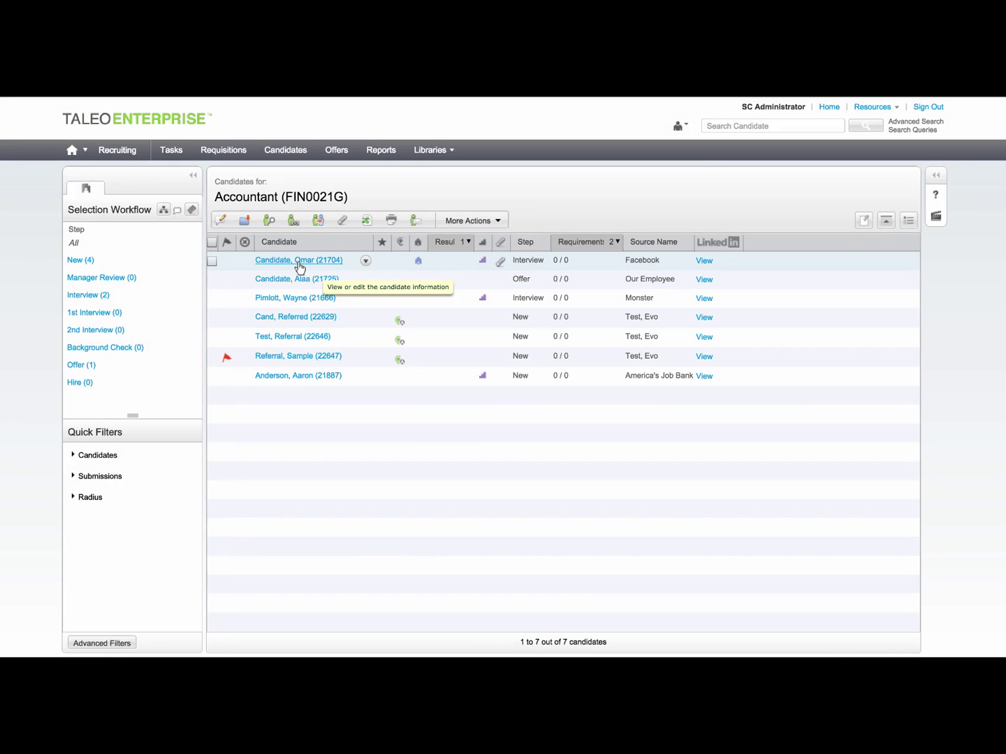
mouse_move(299, 263)
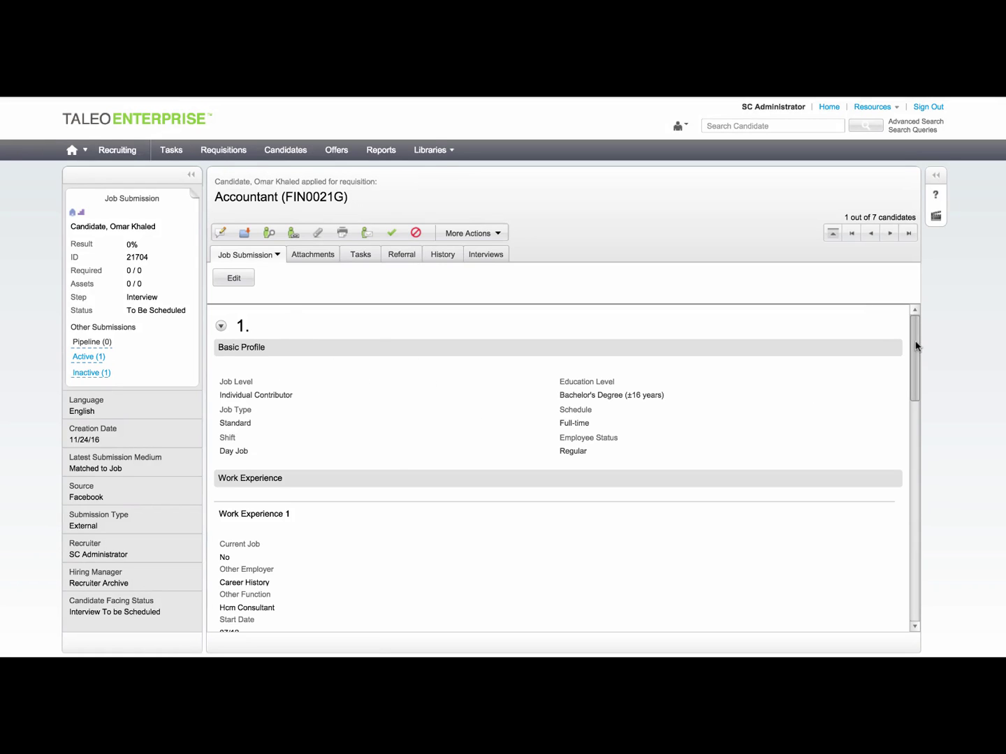
mouse_move(915, 346)
mouse_down()
mouse_move(936, 557)
mouse_move(912, 340)
mouse_up()
click(318, 256)
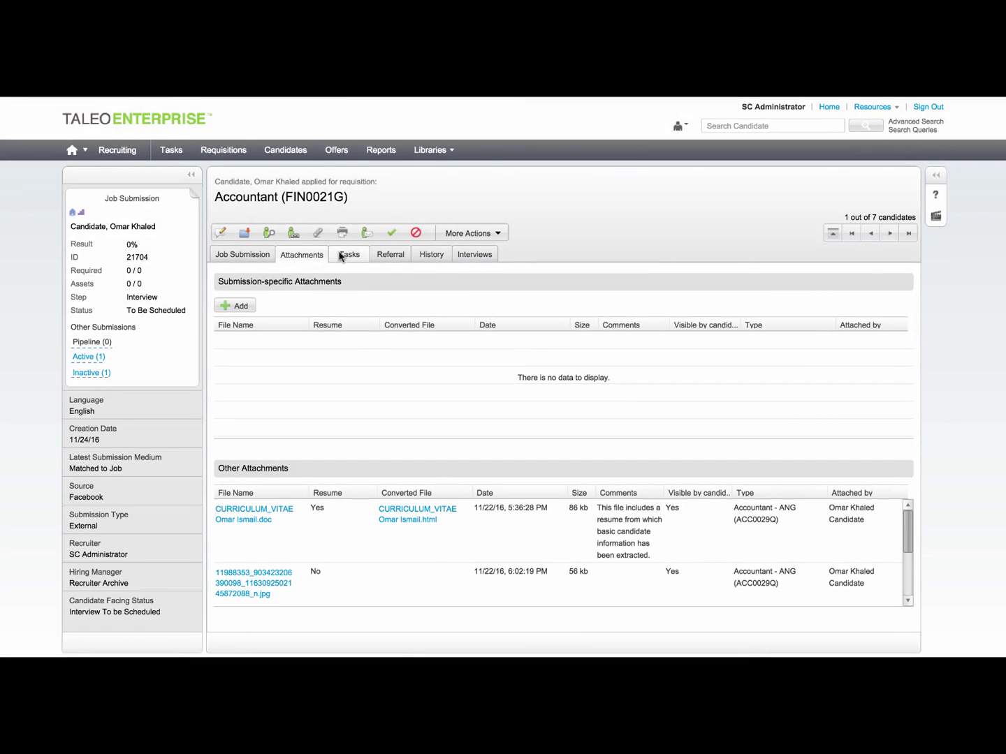
Step: Create a new task on the candidate's submission named "Task 2", due 05-17-17, with a reminder 1 day before due date
click(349, 256)
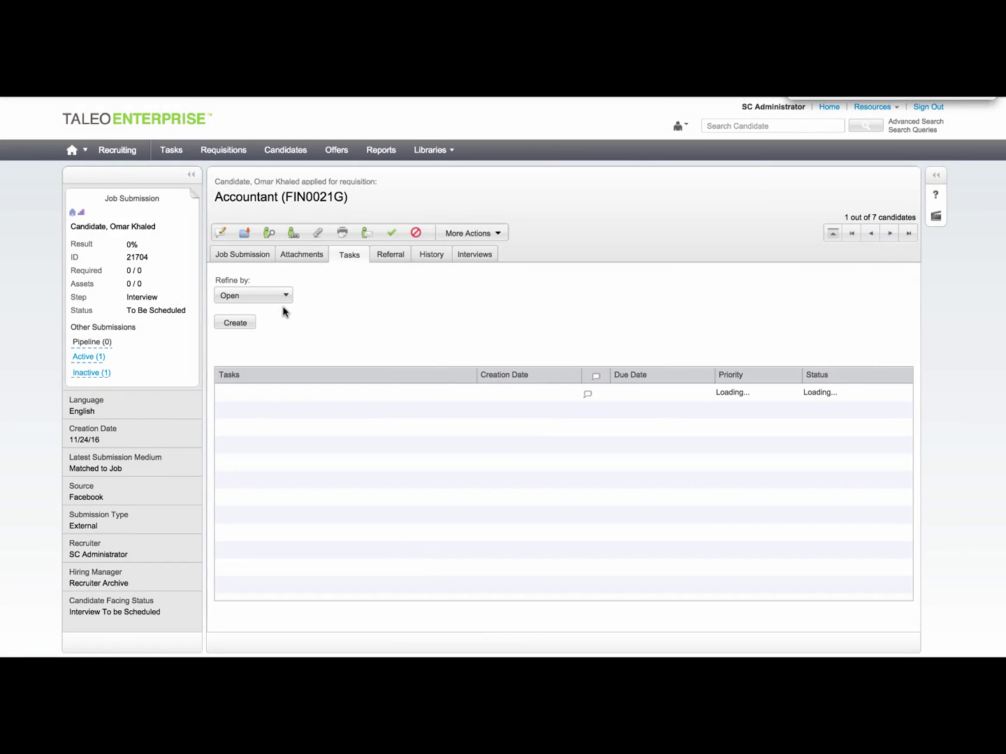
click(238, 324)
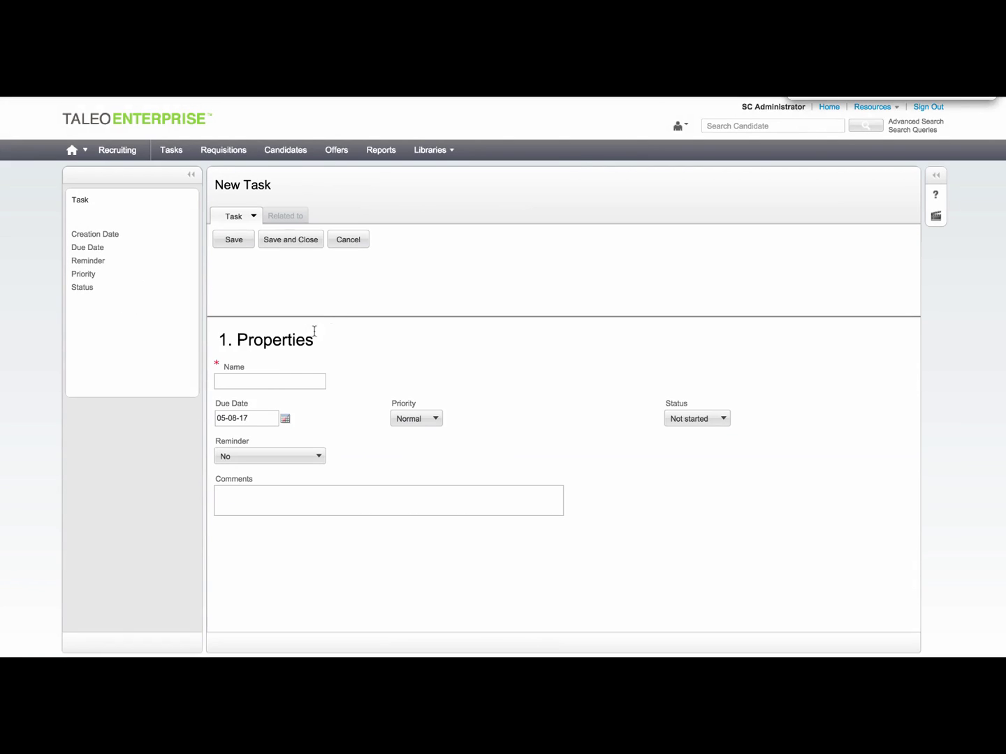
click(302, 382)
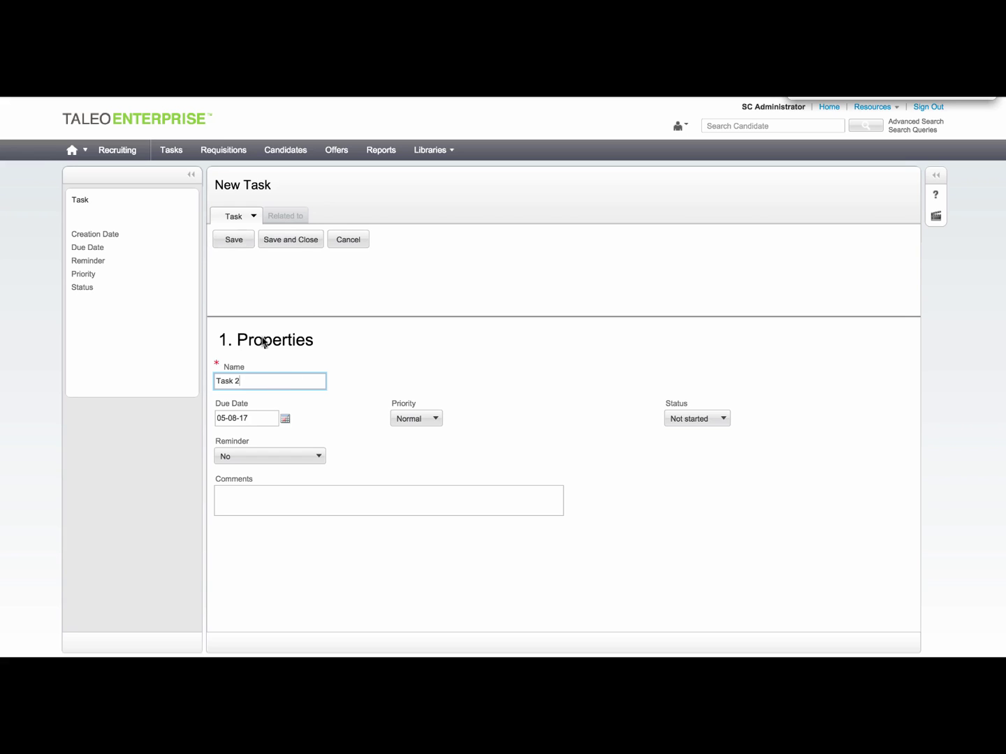
click(285, 419)
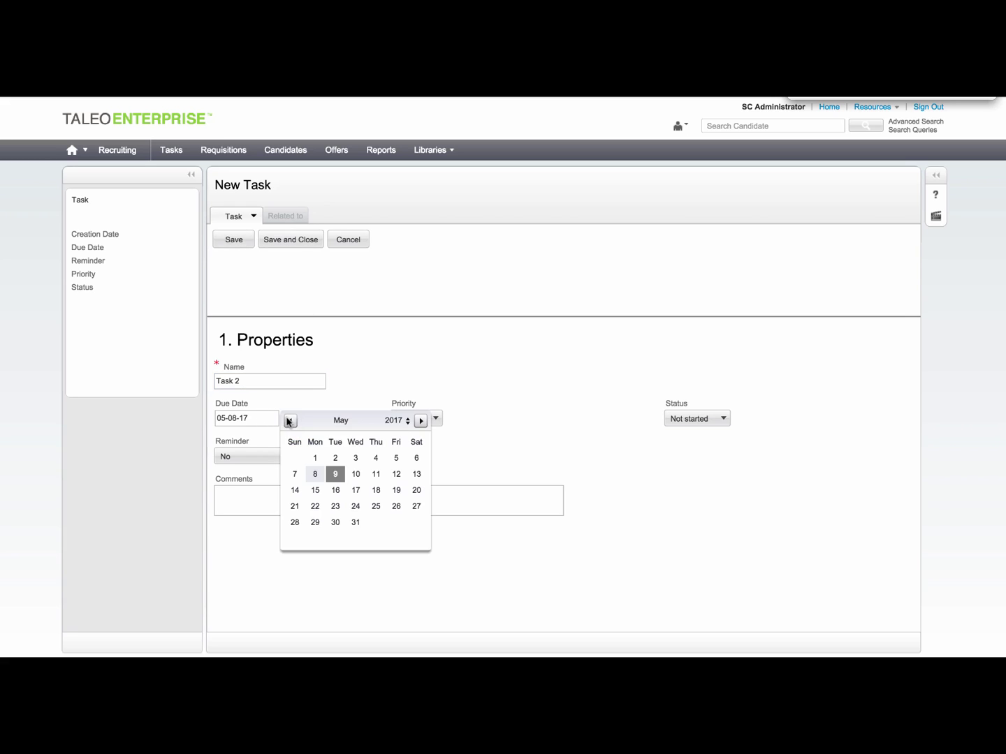
click(354, 490)
click(256, 457)
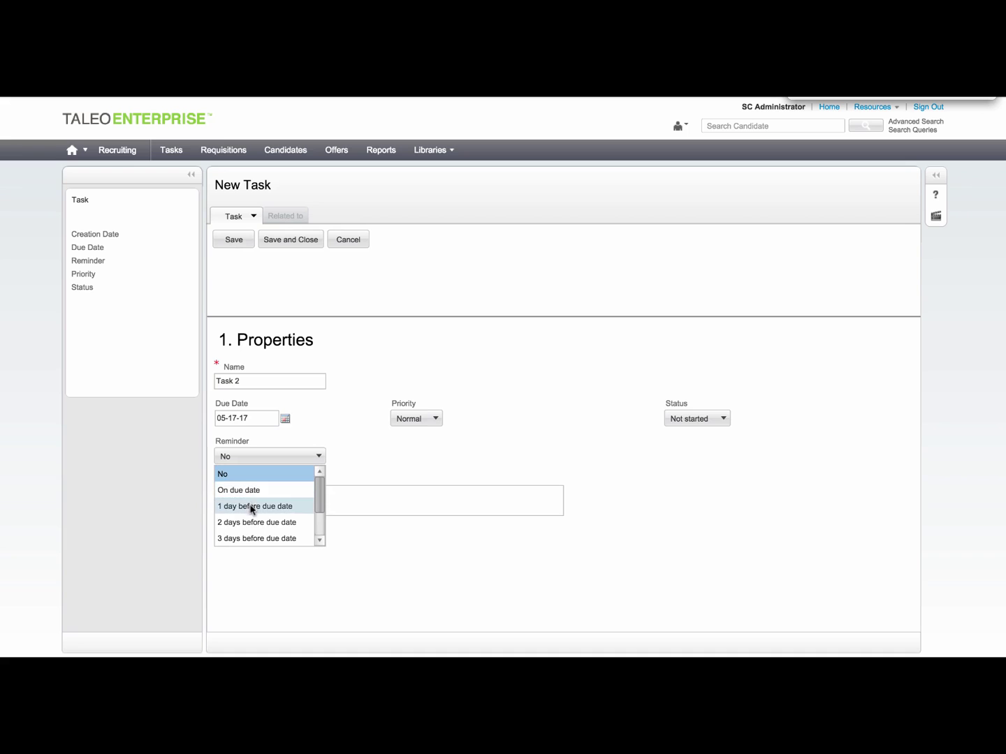
click(258, 507)
Step: Add the comment "Call teh candidate to discuss profile after reveiw by the Hirirng Manager", set the status to In progress, and save and close the task
click(254, 500)
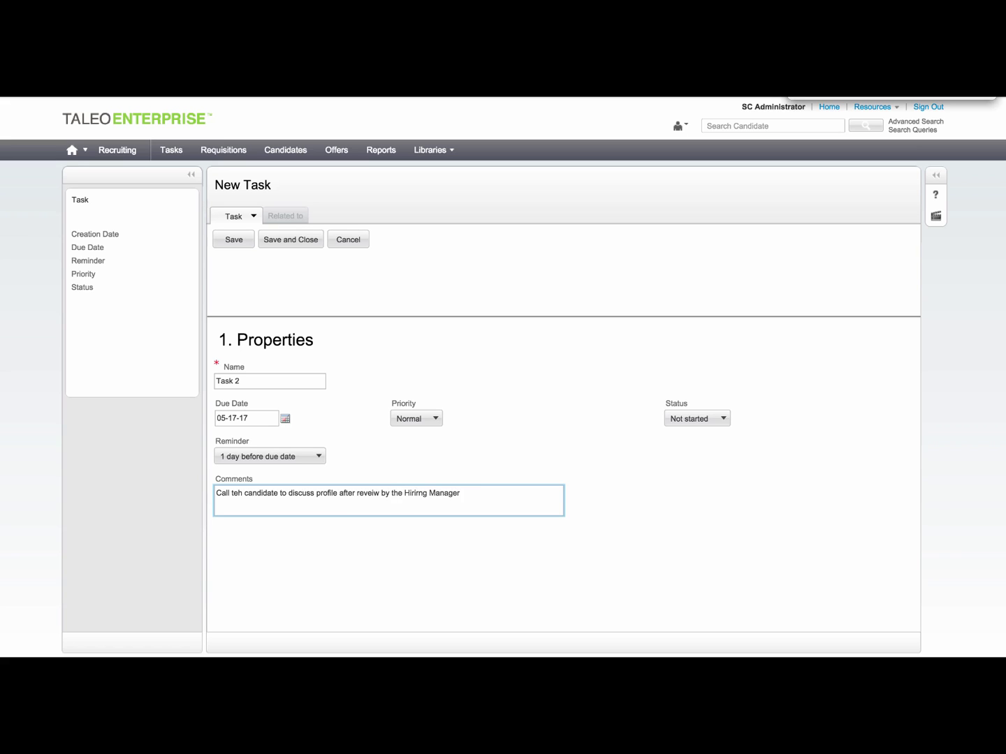
click(690, 419)
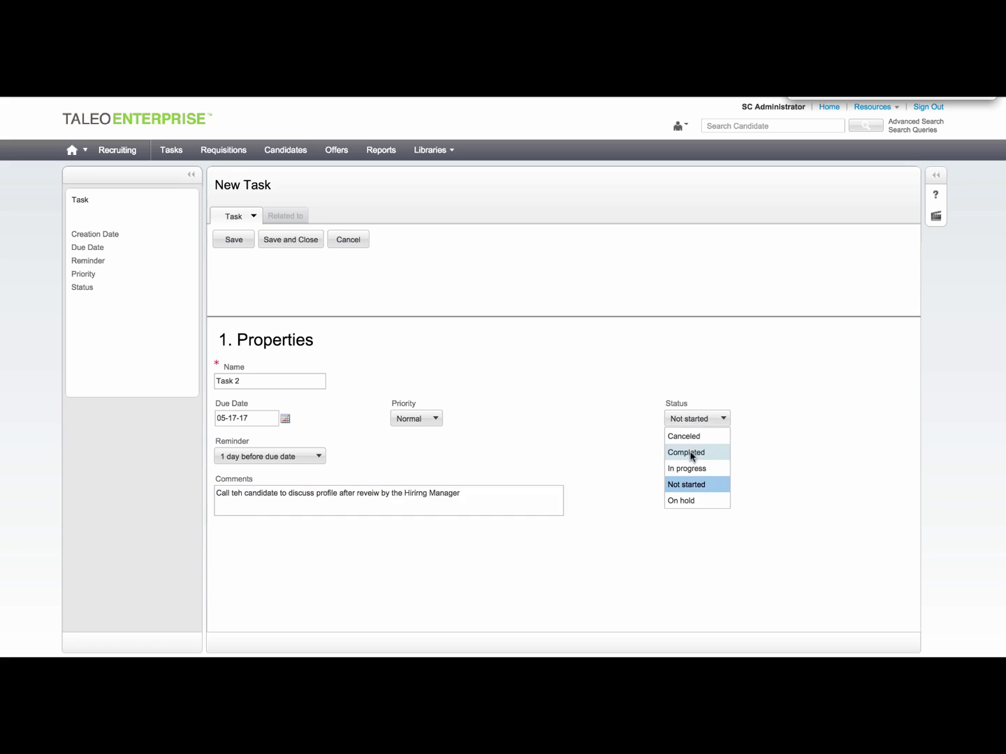
click(688, 469)
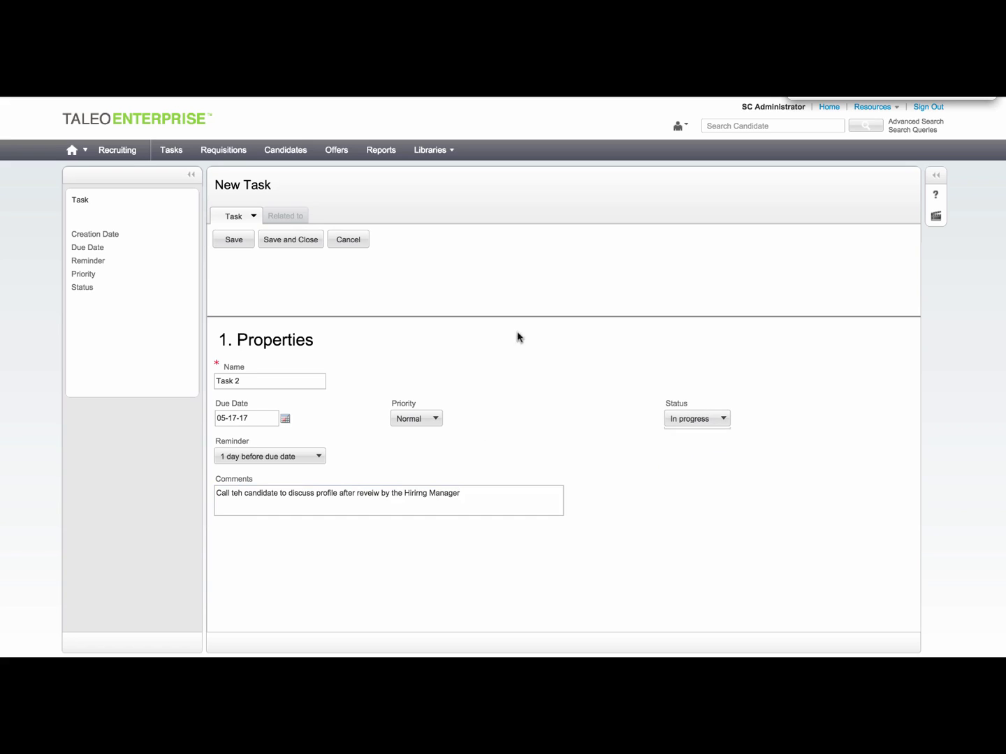
click(286, 243)
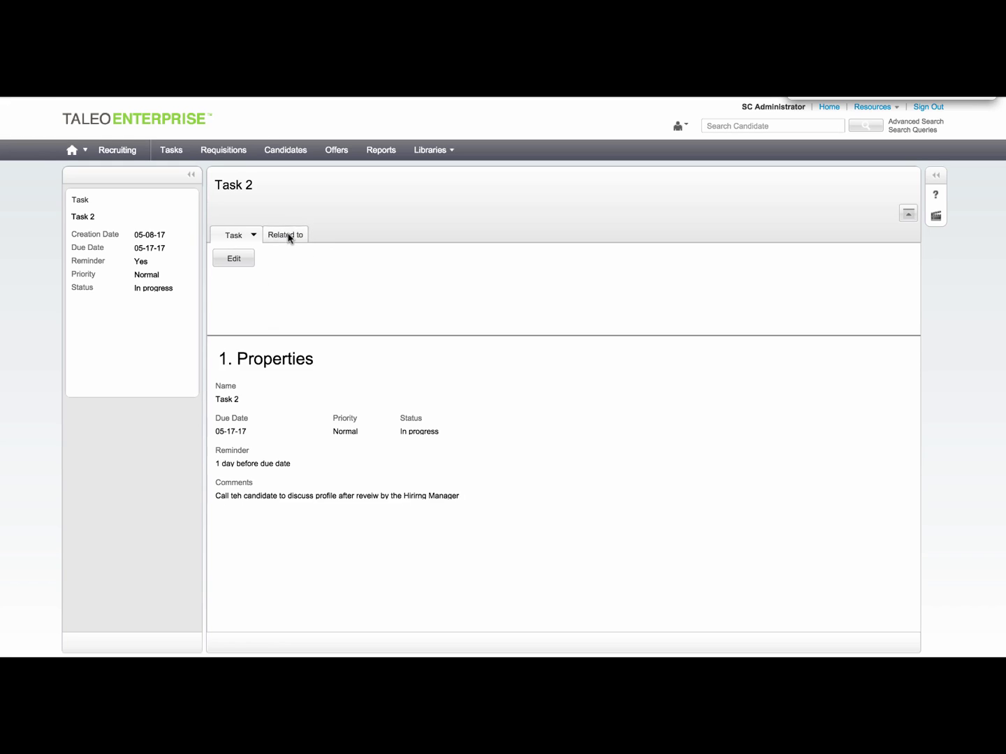
Step: View what Task 2 is related to and return to the candidate's job submission details
click(287, 235)
click(236, 235)
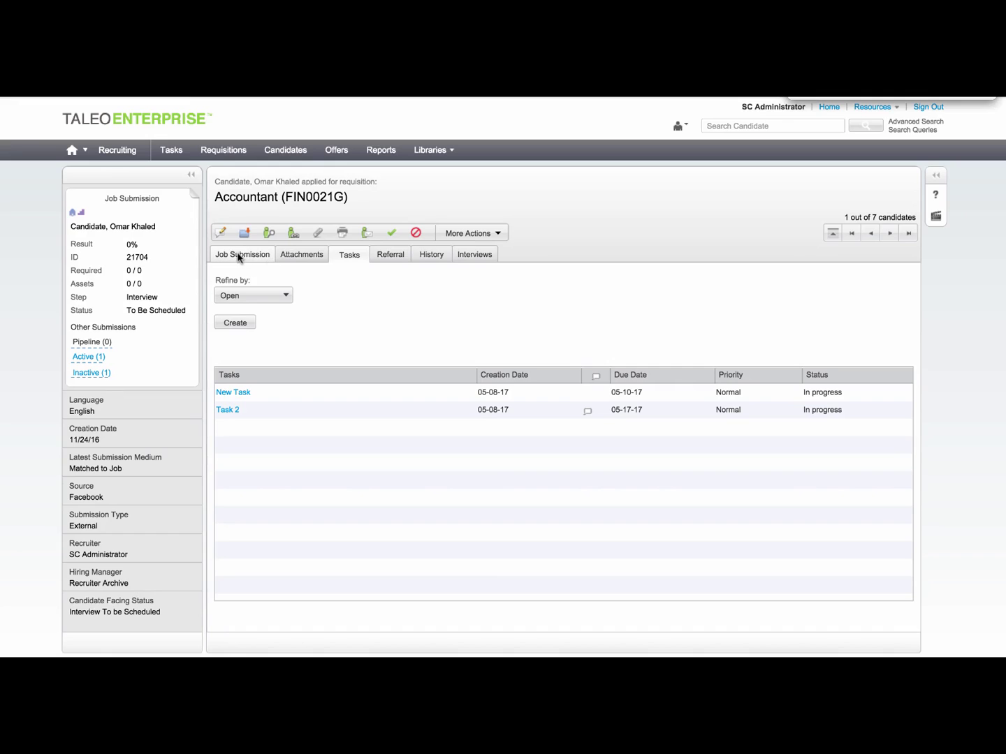
click(833, 232)
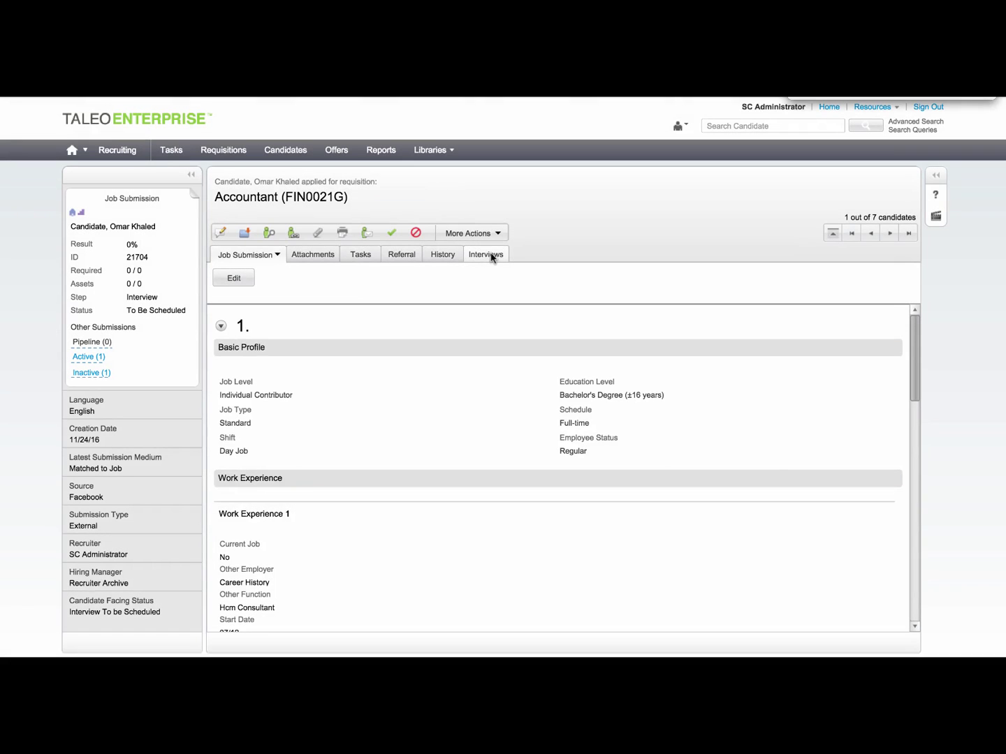
Step: Create one one-on-one interview for the candidate and include the Hiring Manager Interview questionnaire
click(489, 255)
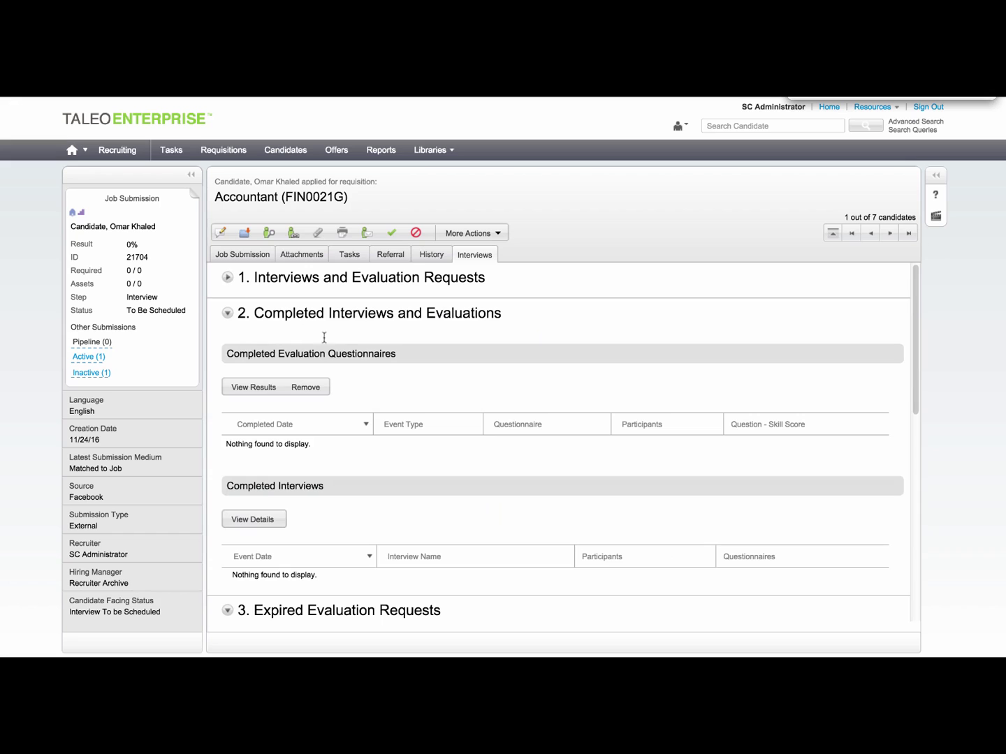
click(229, 277)
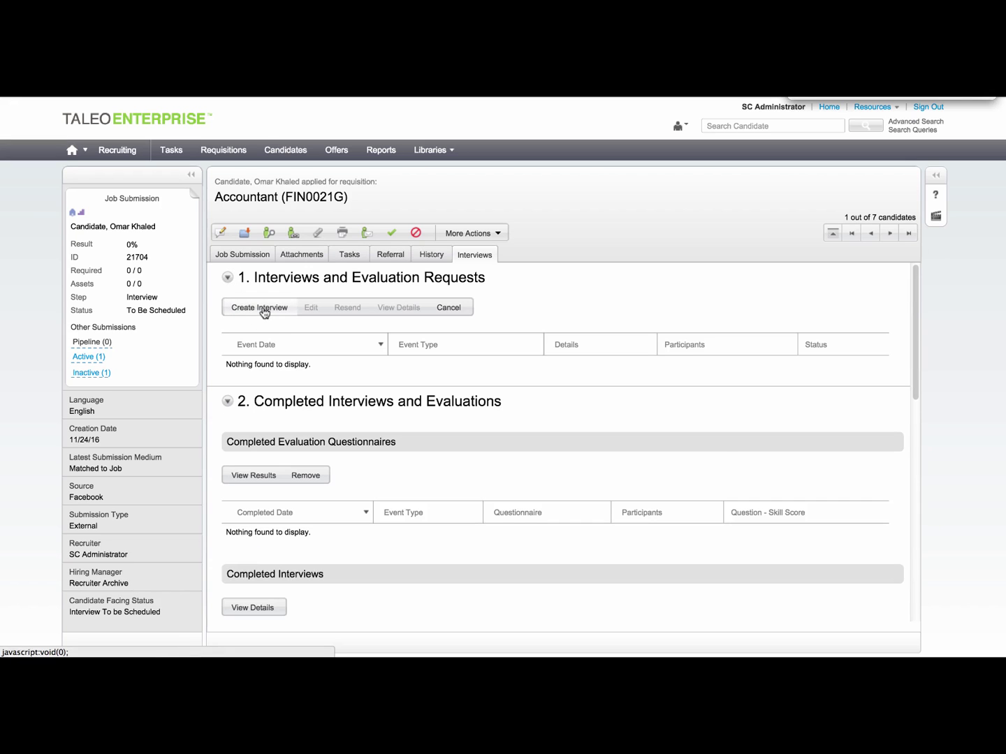
click(263, 311)
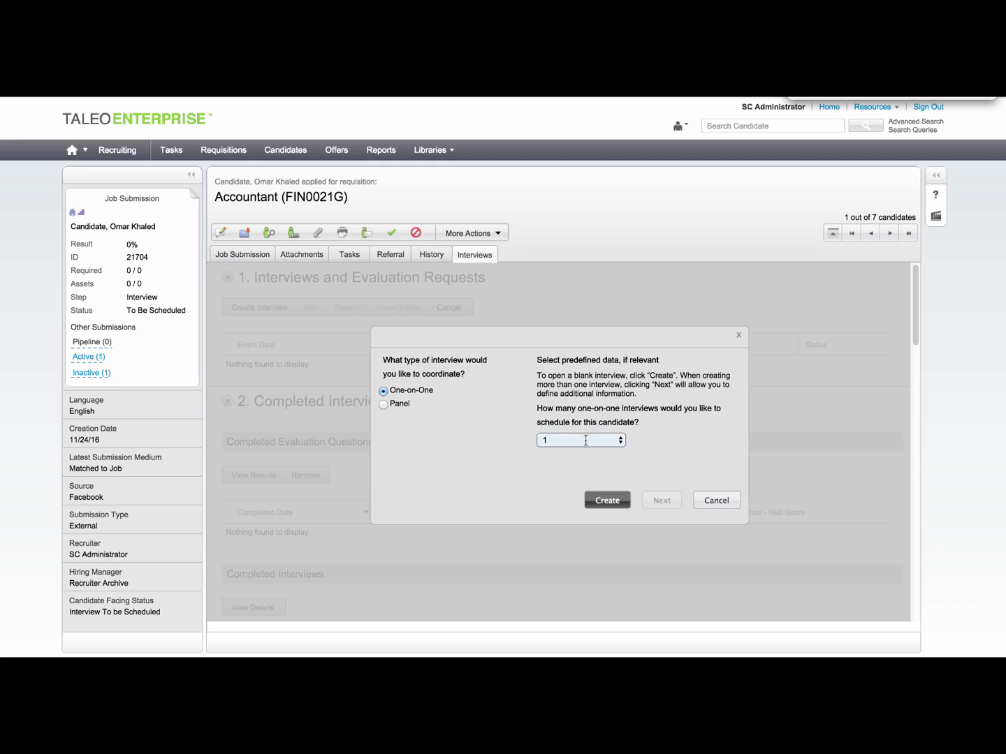
click(606, 500)
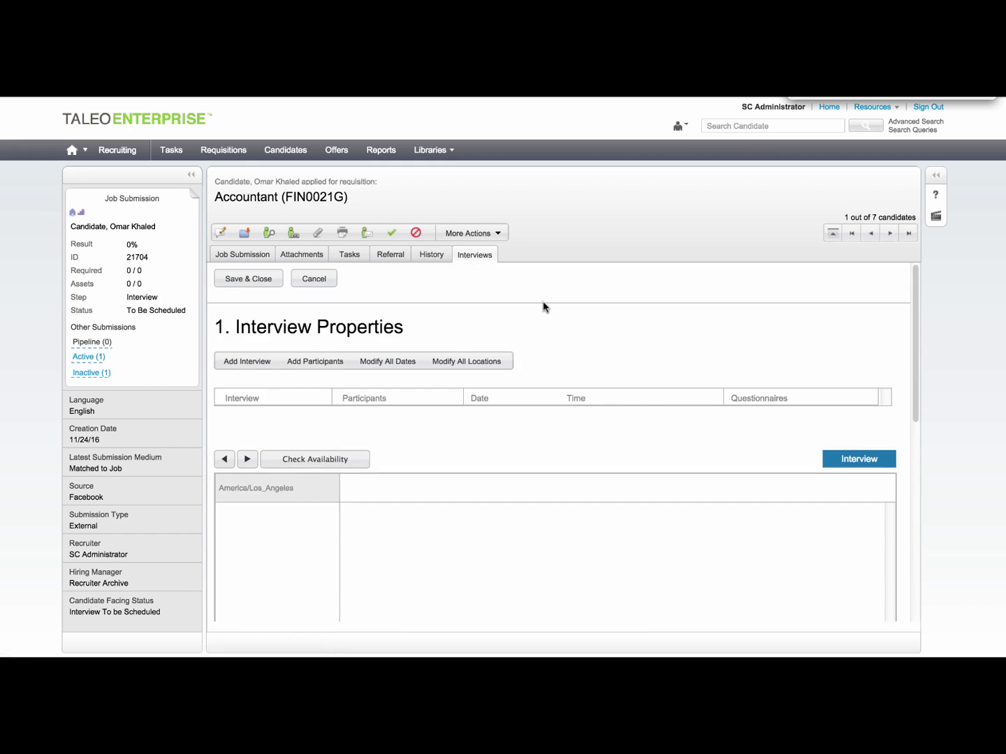
scroll(914, 316, down, 2)
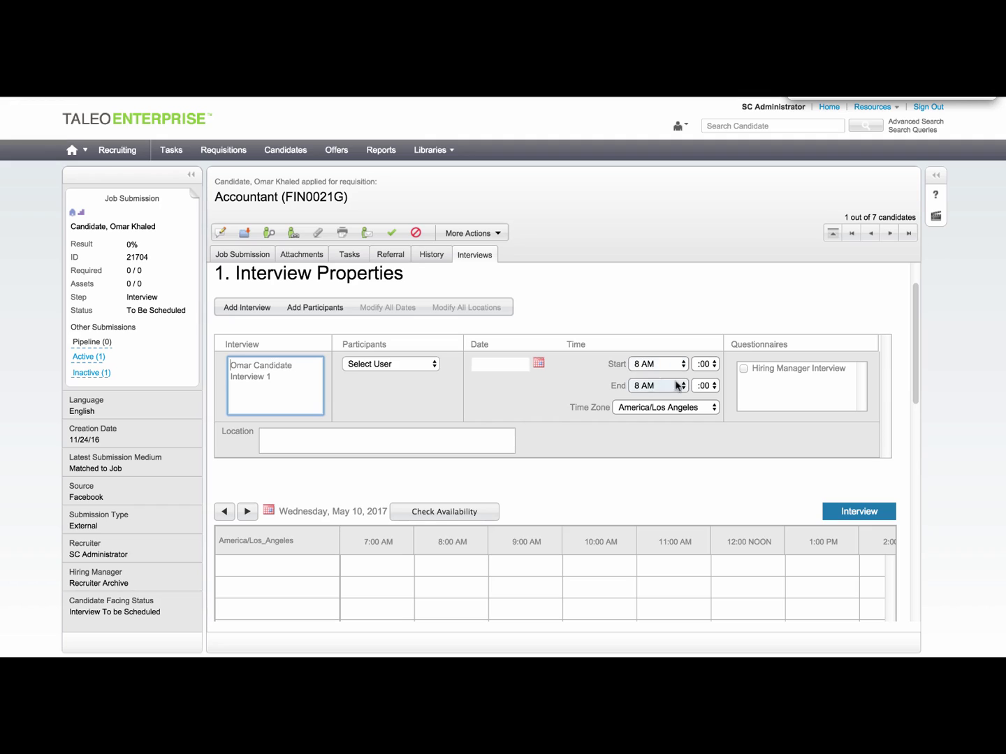
click(745, 368)
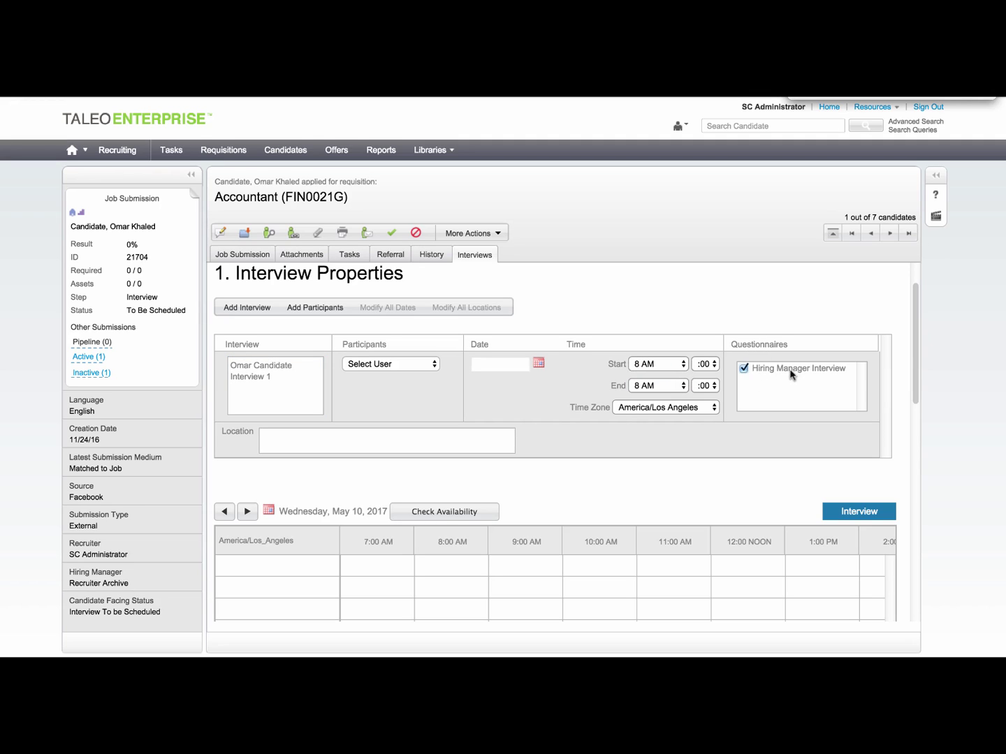
Step: Look through the interview form's message editor and file sharing options
drag(917, 334, 942, 543)
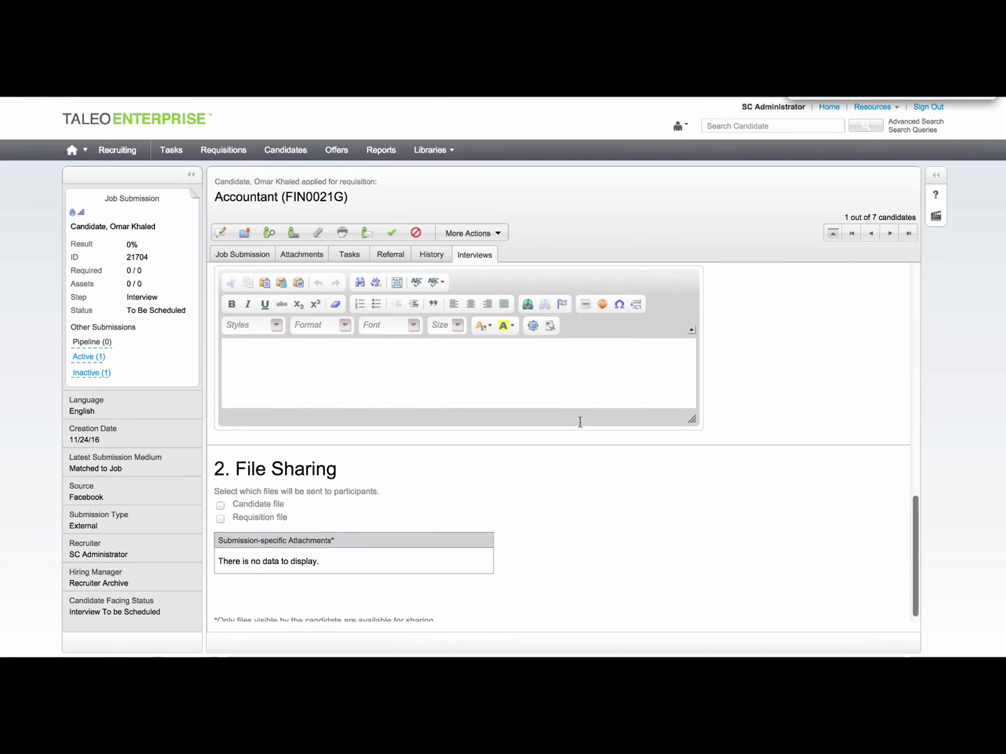
click(313, 361)
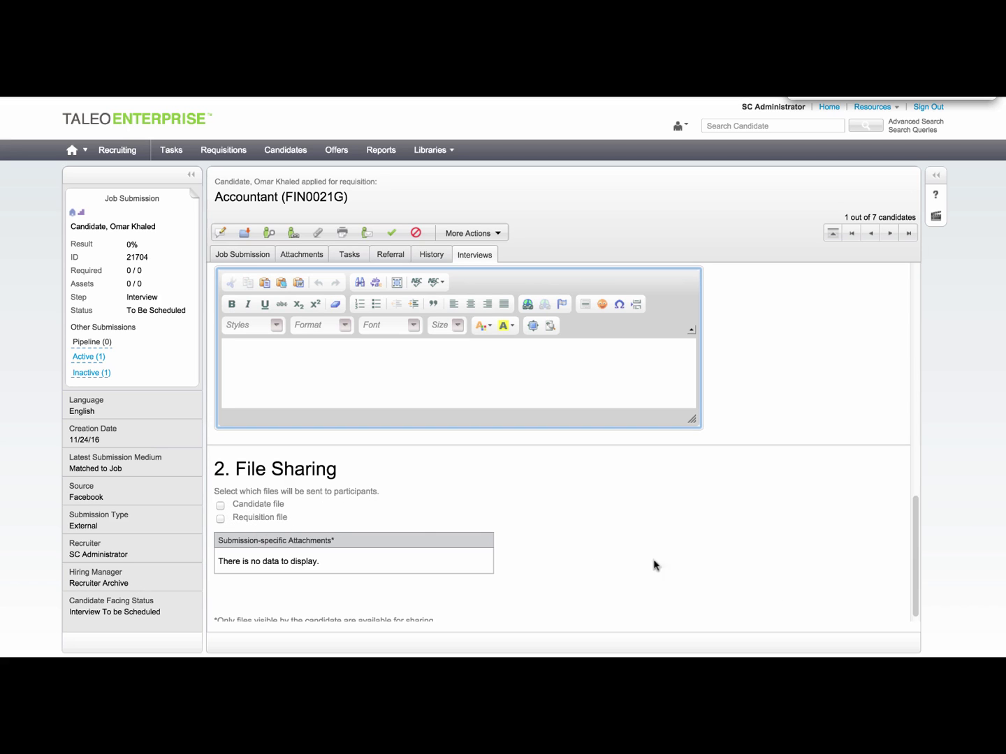
drag(916, 551, 908, 293)
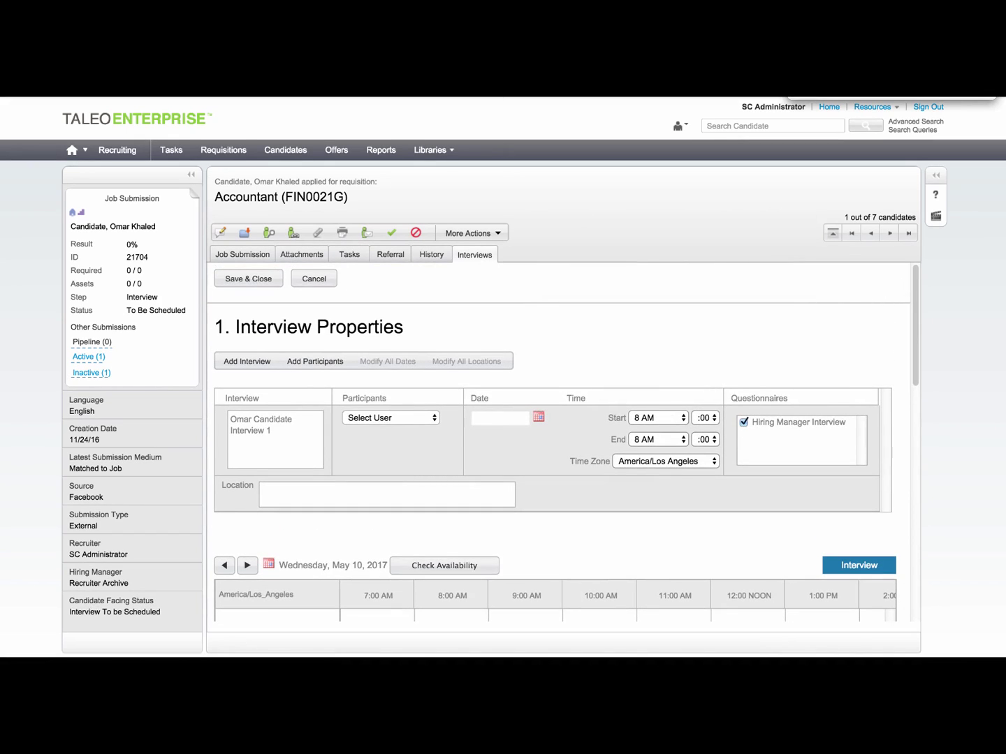
Step: Review the Accountant (FIN0021G) candidate list, its quick filters and its icon columns
click(284, 153)
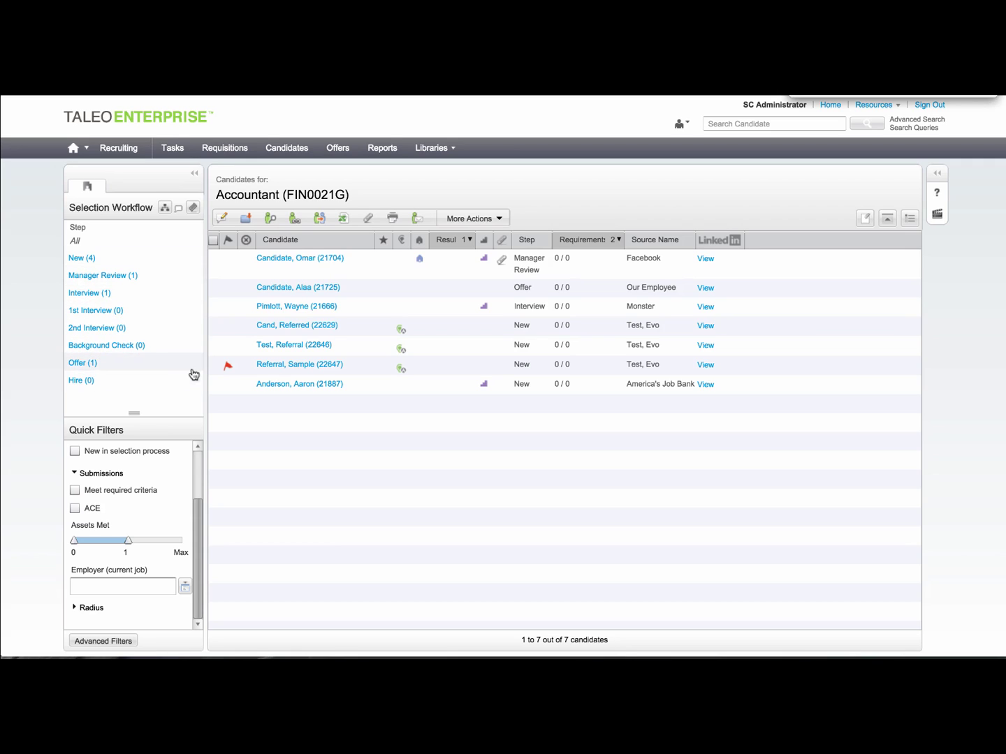
scroll(198, 457, up, 3)
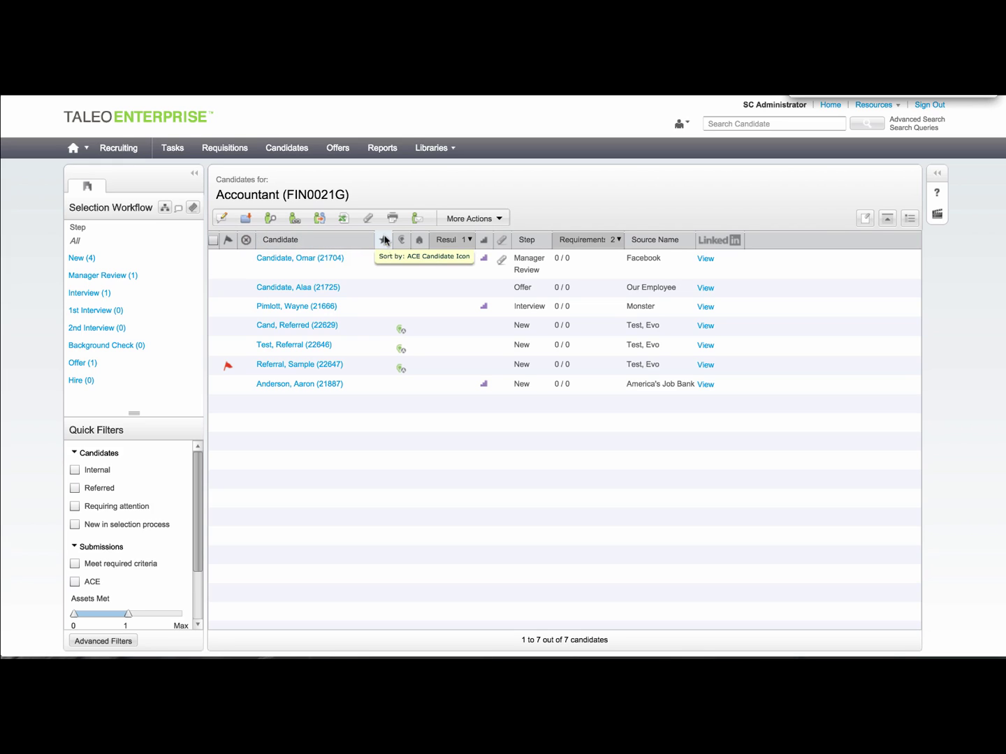
mouse_move(380, 262)
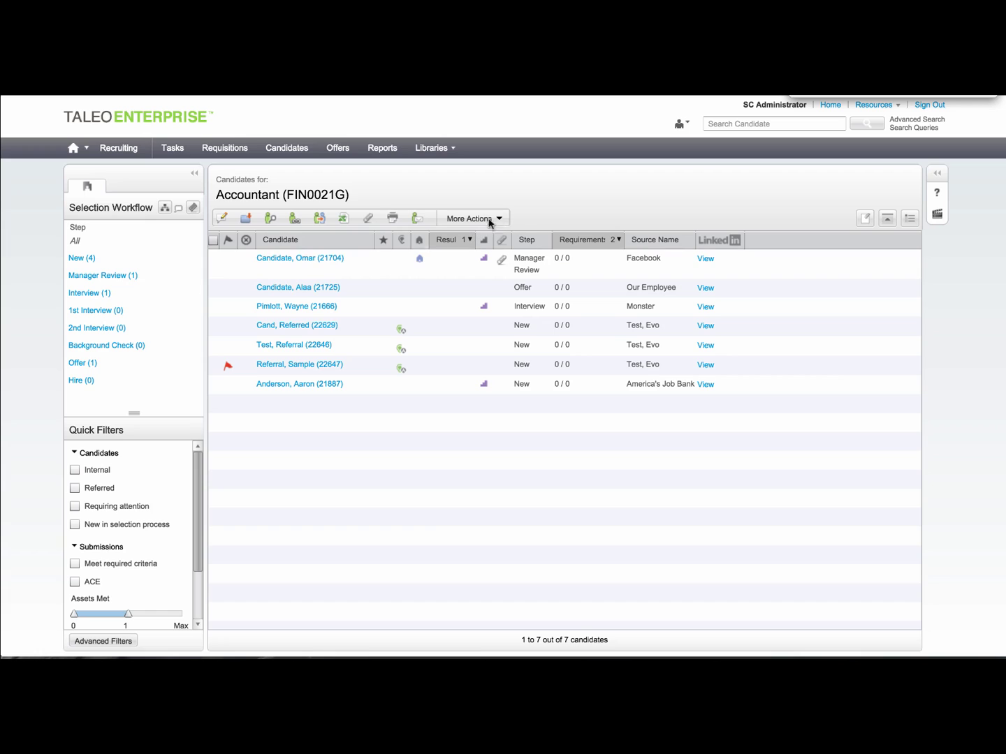
Step: Select the first two candidates of the Accountant requisition and compare their profiles side by side
click(214, 259)
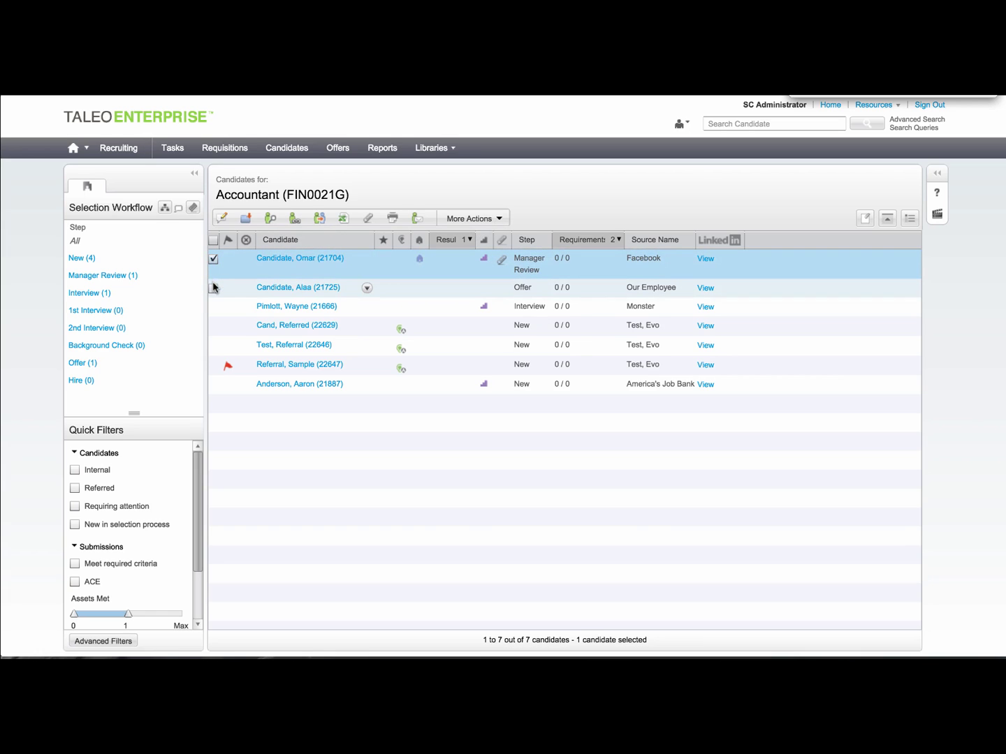
click(214, 289)
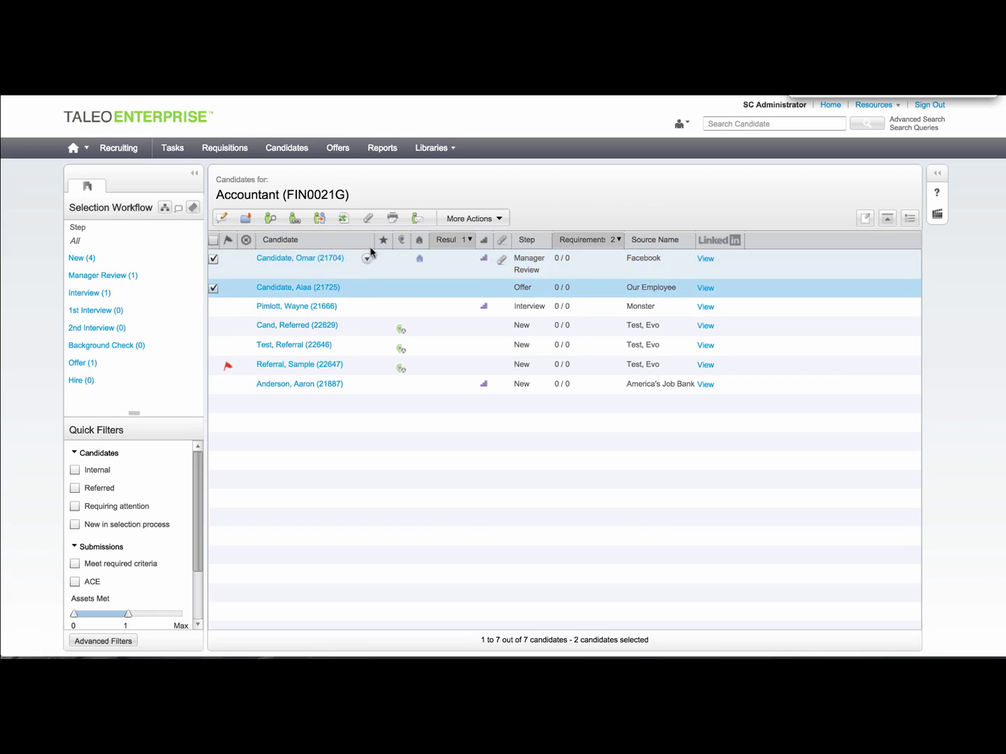
click(499, 219)
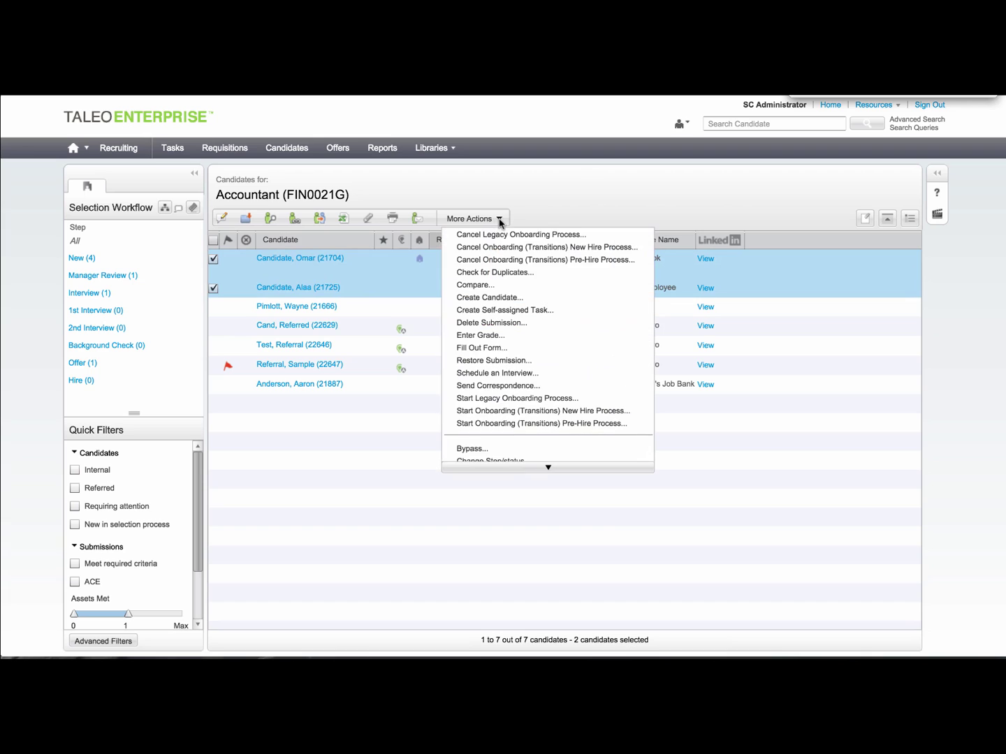
click(489, 284)
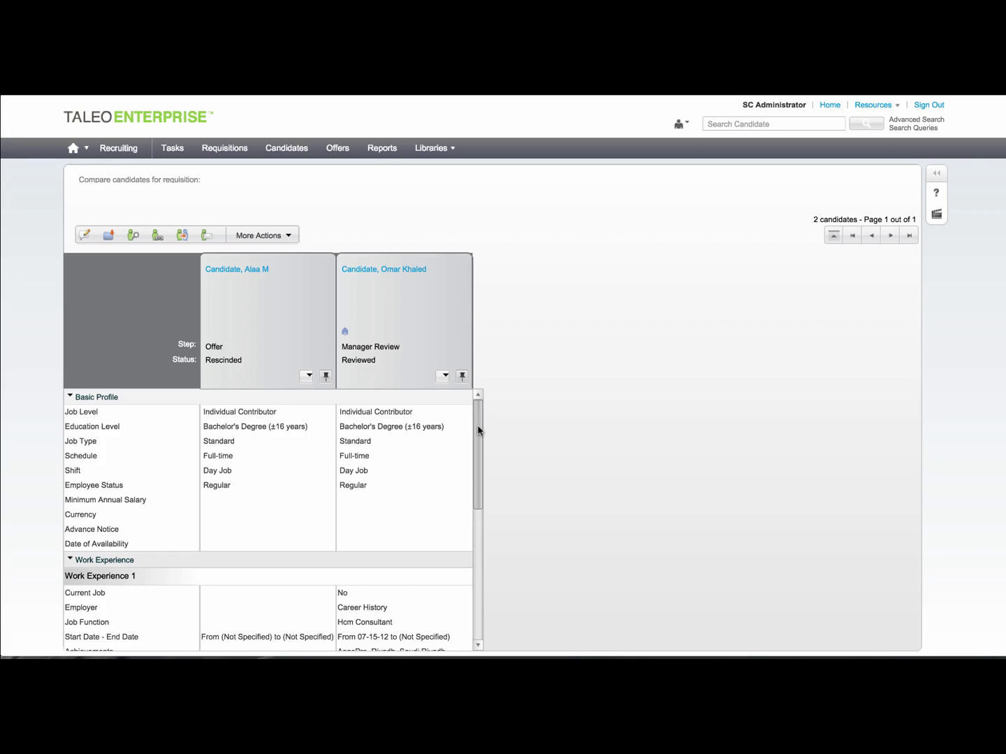
mouse_move(478, 427)
mouse_down()
mouse_move(474, 564)
mouse_move(478, 415)
mouse_up()
Step: Move the compared candidate at the Manager Review step to the Interview step with status To Be Scheduled, and save
click(445, 377)
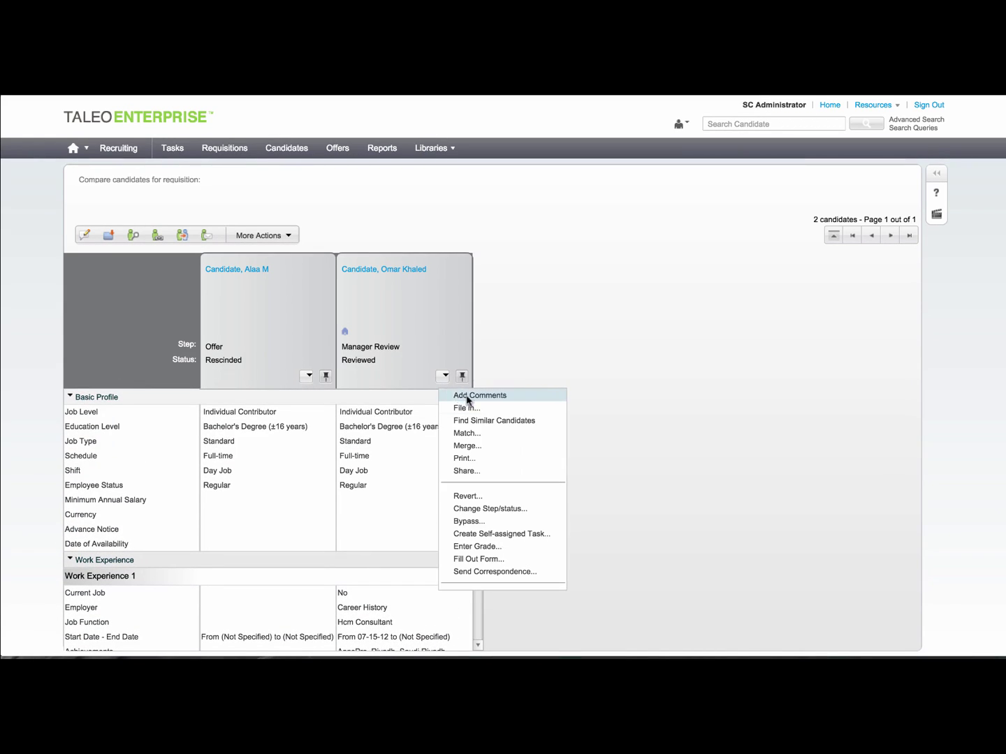
click(493, 512)
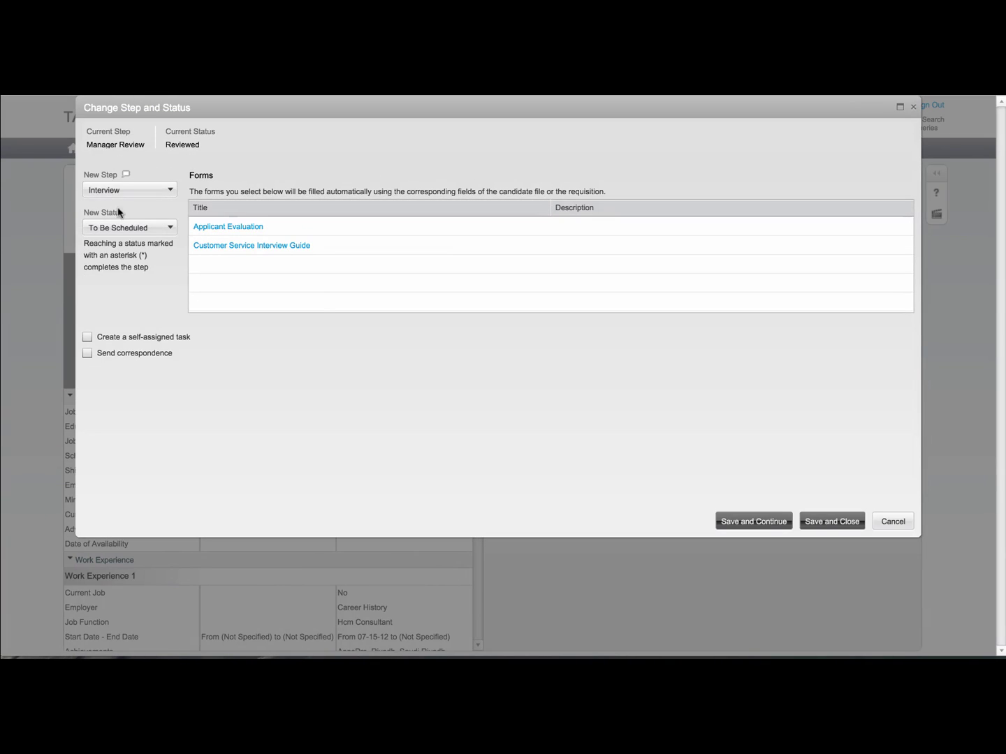
click(136, 191)
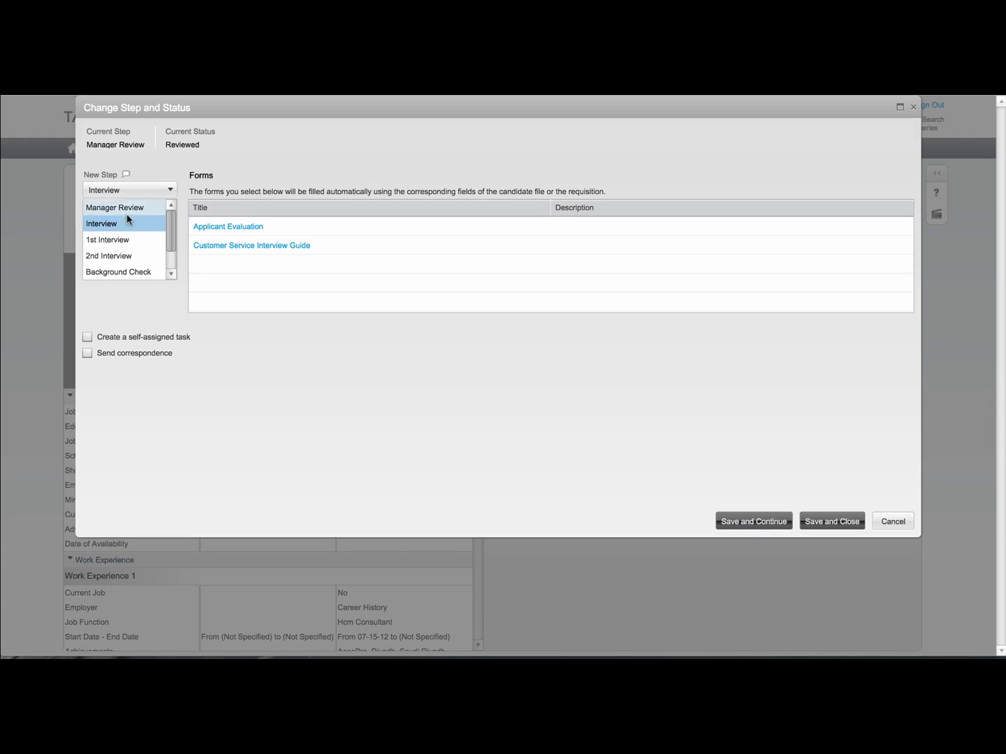
click(124, 223)
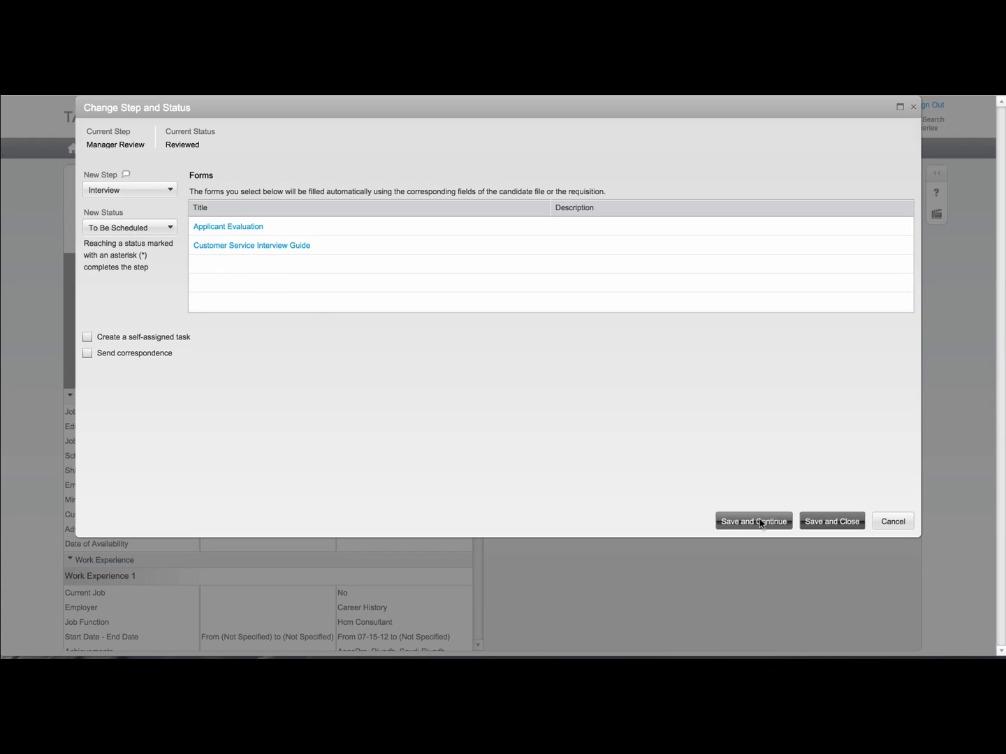
click(832, 524)
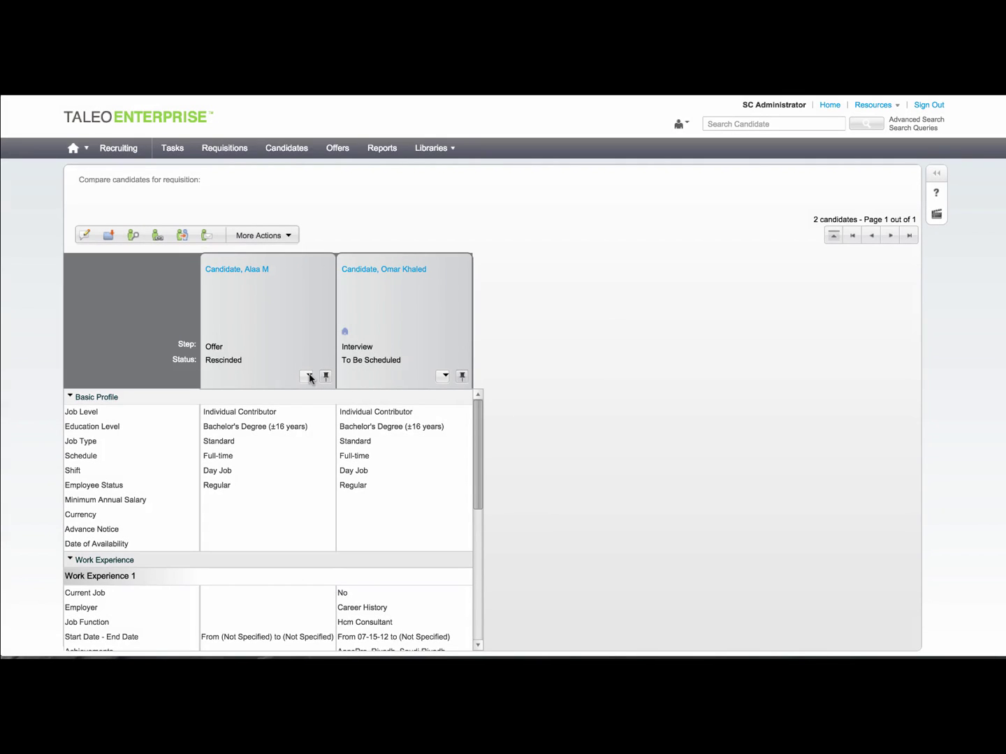
Step: Start the Onboarding (Transitions) New Hire process for the candidate at the Offer step, using the All Hires-US process
click(308, 376)
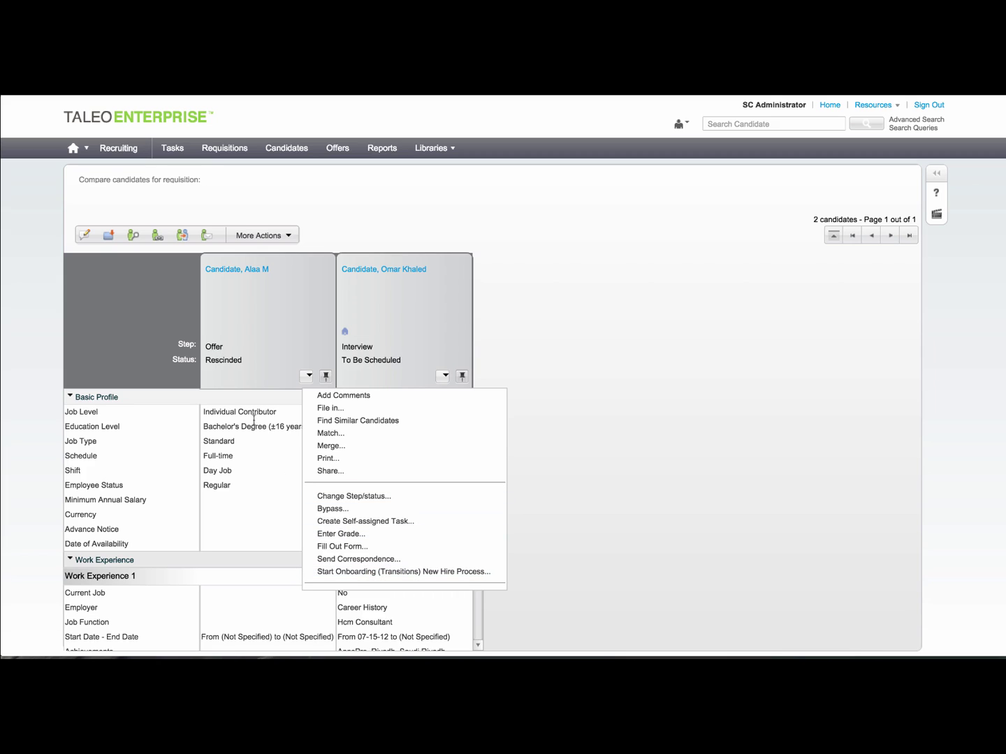
click(357, 571)
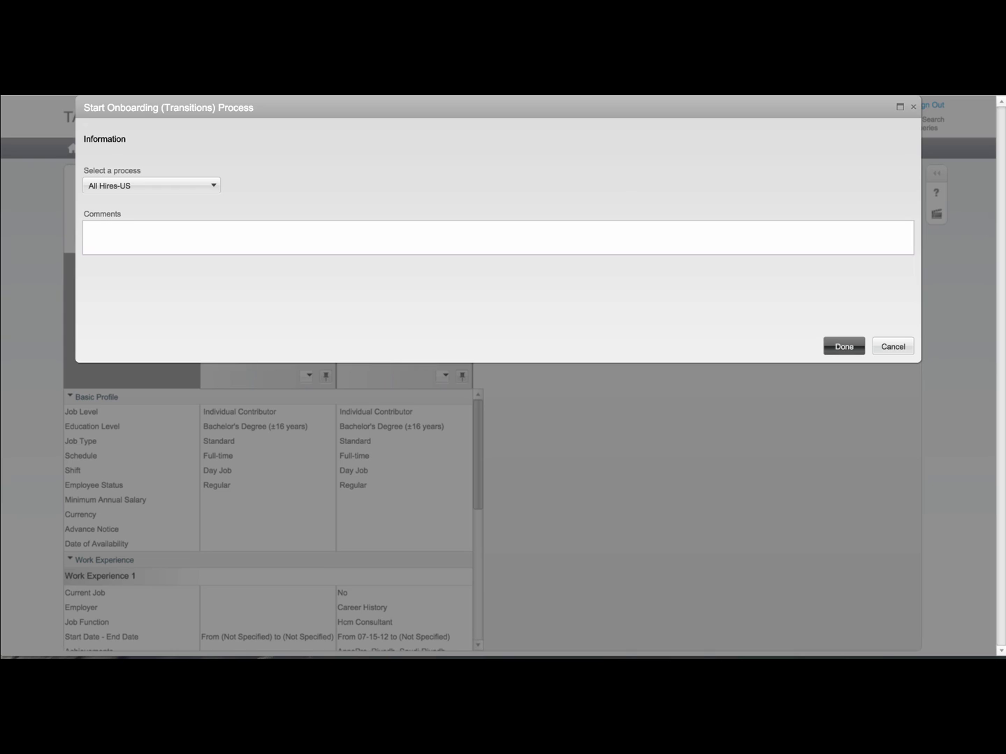
click(838, 349)
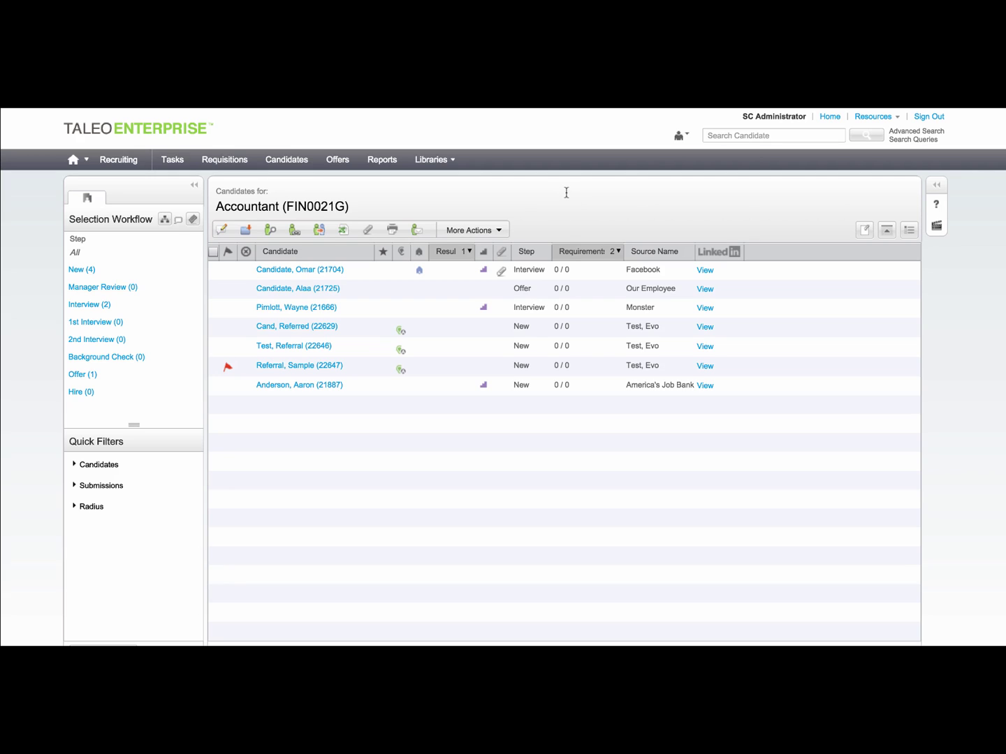
Step: Expand the Candidates, Submissions and Radius quick filters of the Accountant requisition and examine the filter options each one offers
click(74, 465)
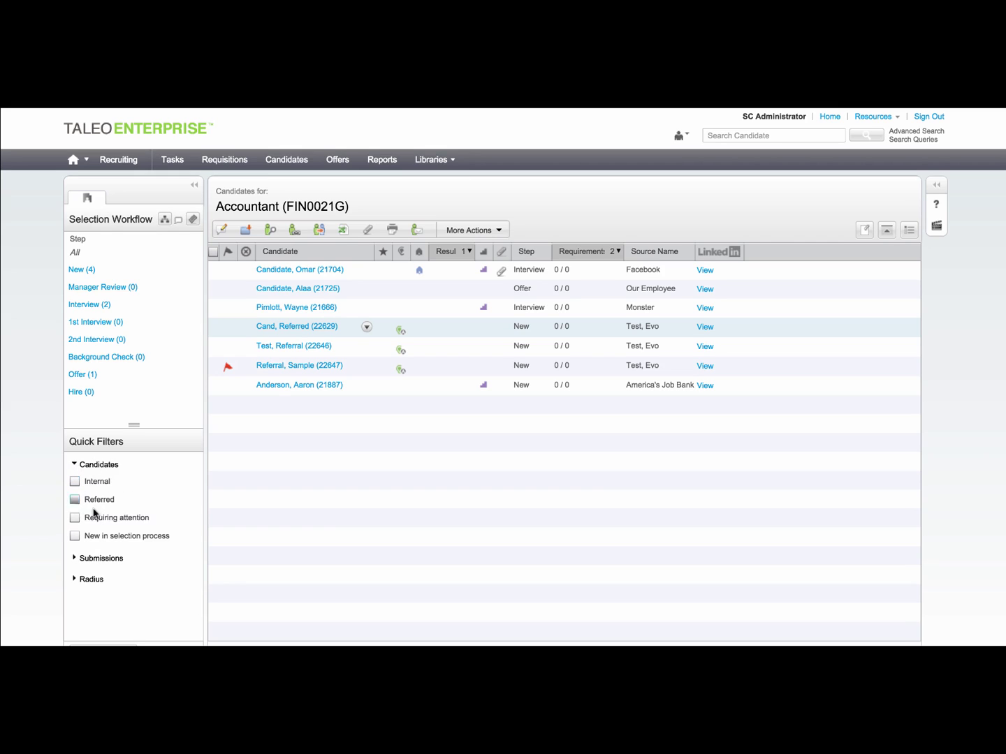
click(76, 560)
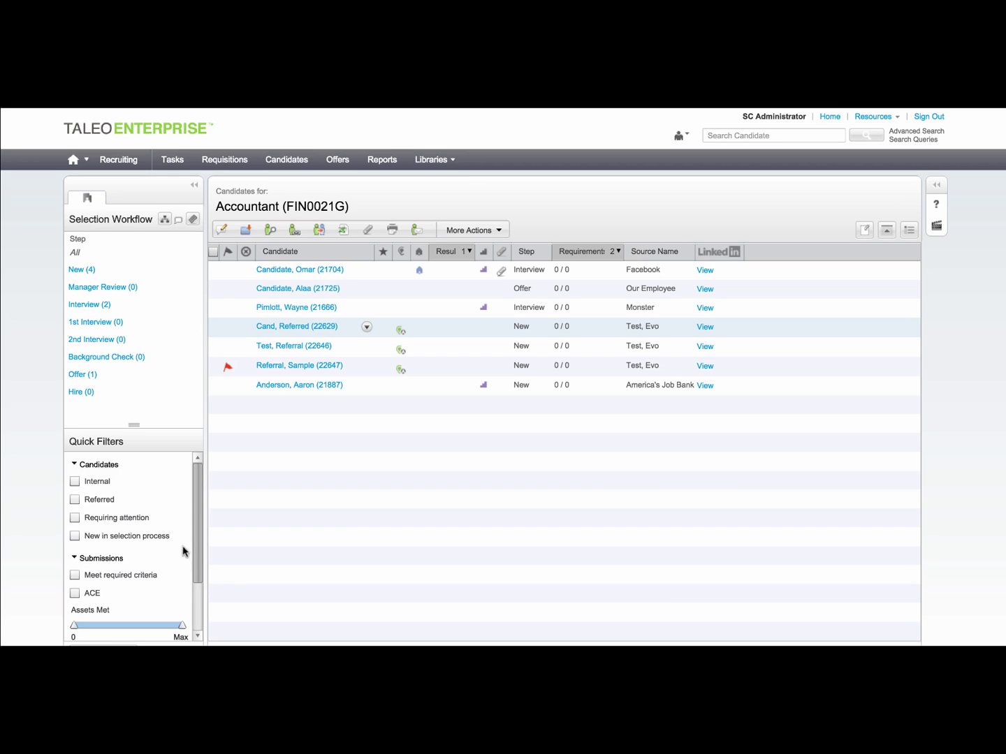
drag(195, 534, 194, 588)
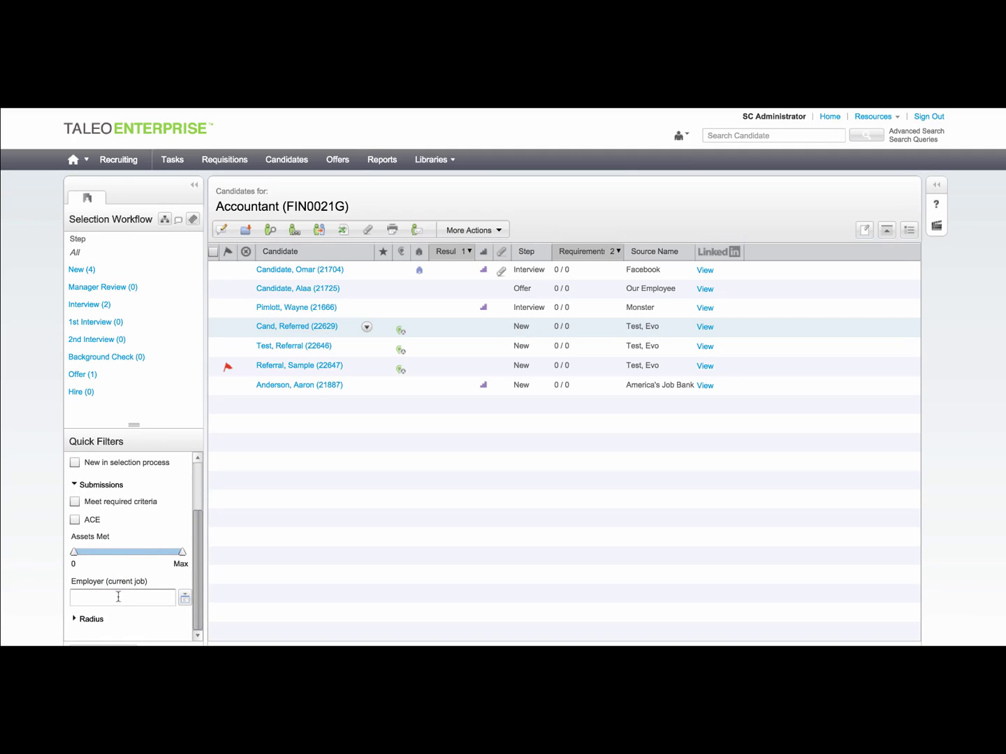
click(76, 620)
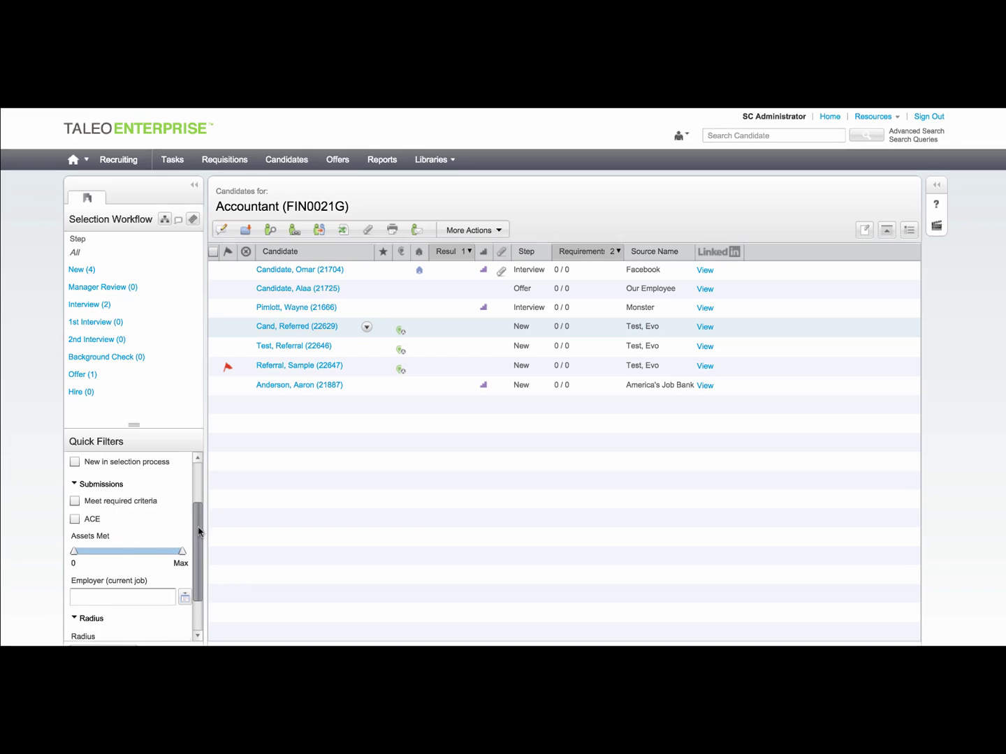
mouse_move(198, 531)
mouse_down()
mouse_move(197, 584)
mouse_move(198, 498)
mouse_move(199, 555)
mouse_up()
right_click(132, 590)
click(142, 590)
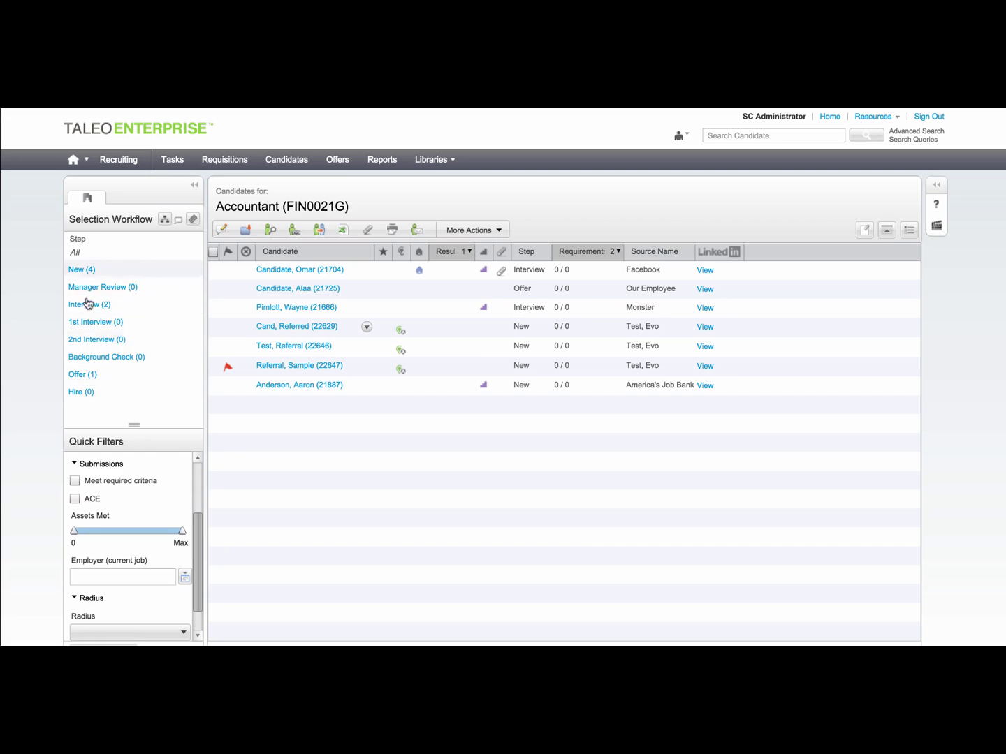
Step: Select the first candidate at the Interview step and open the Change Step/status action for that submission
click(213, 271)
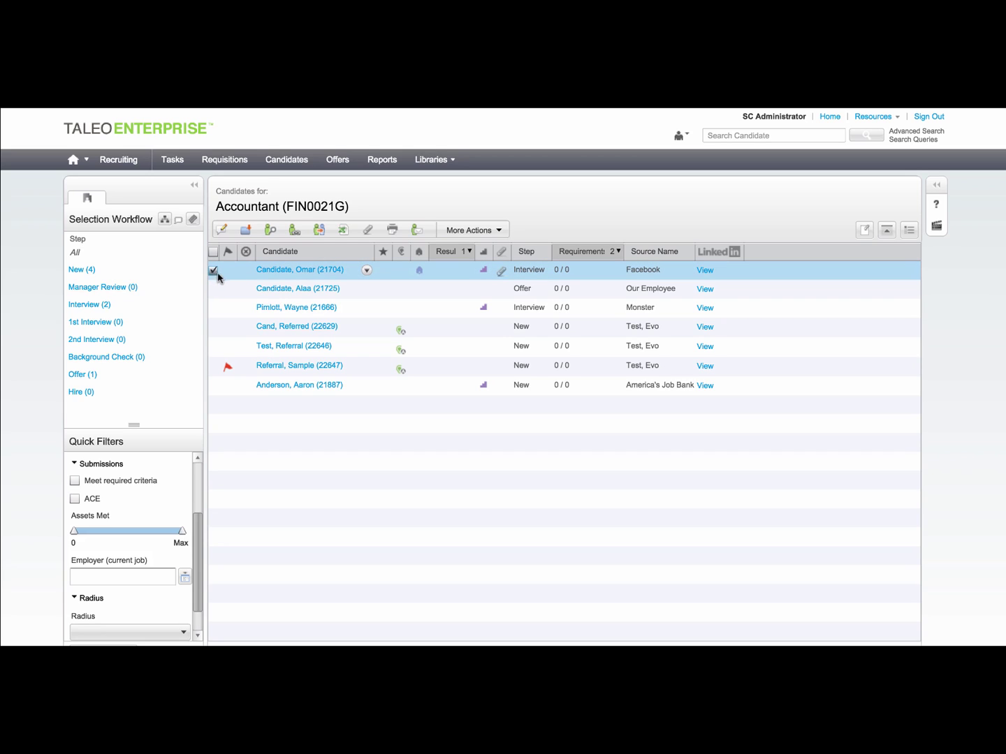
click(501, 233)
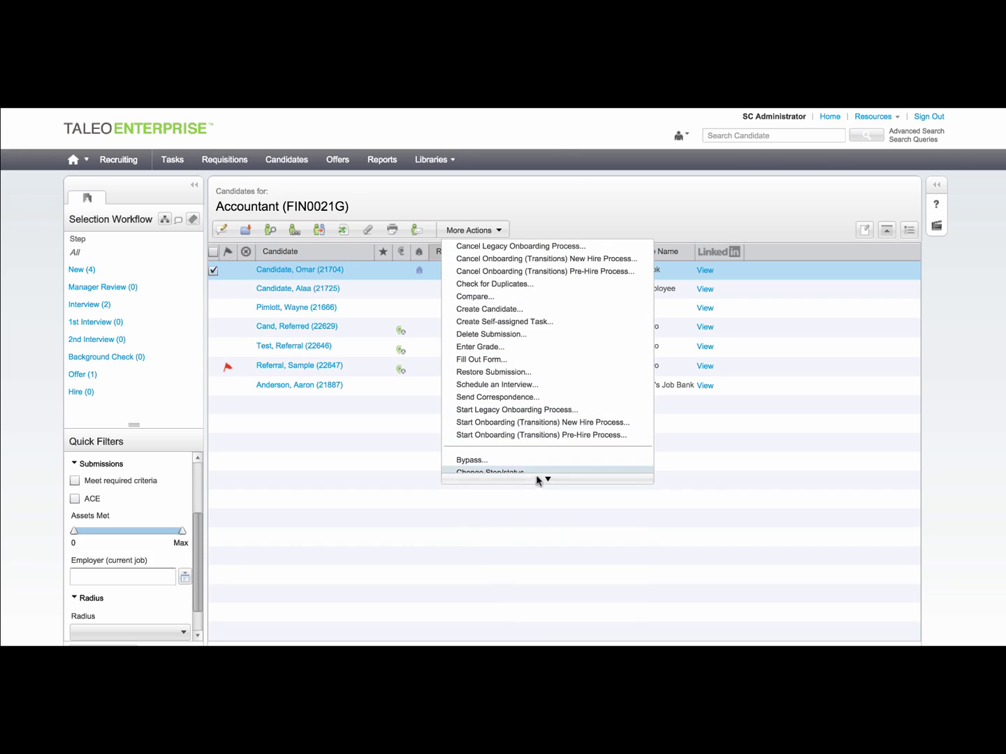
mouse_move(538, 480)
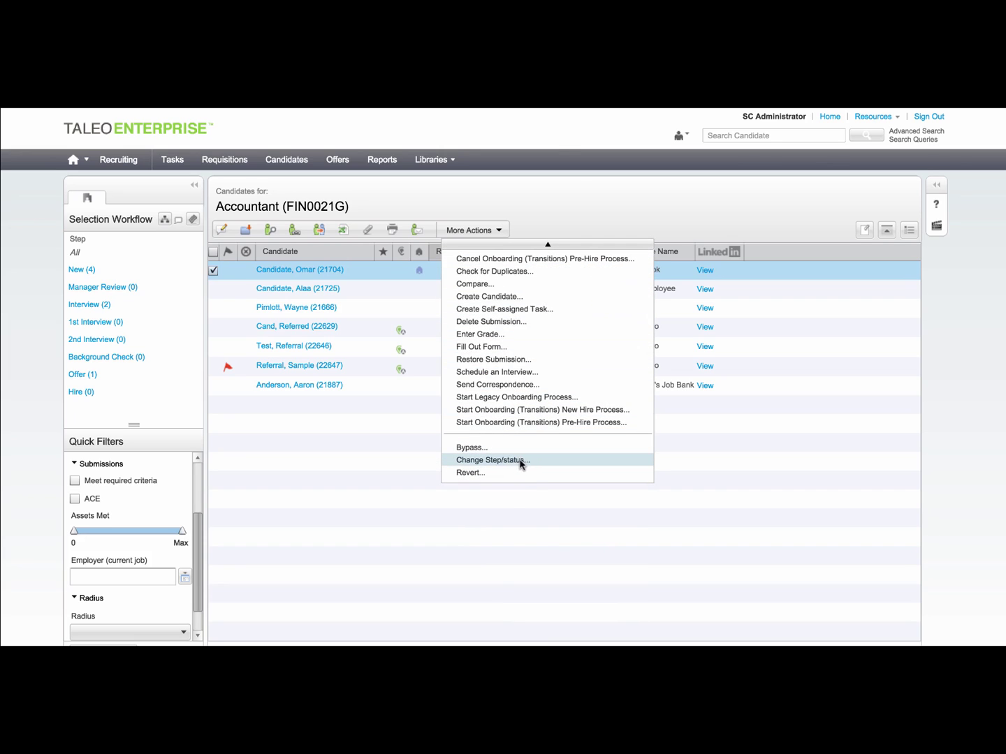
click(489, 462)
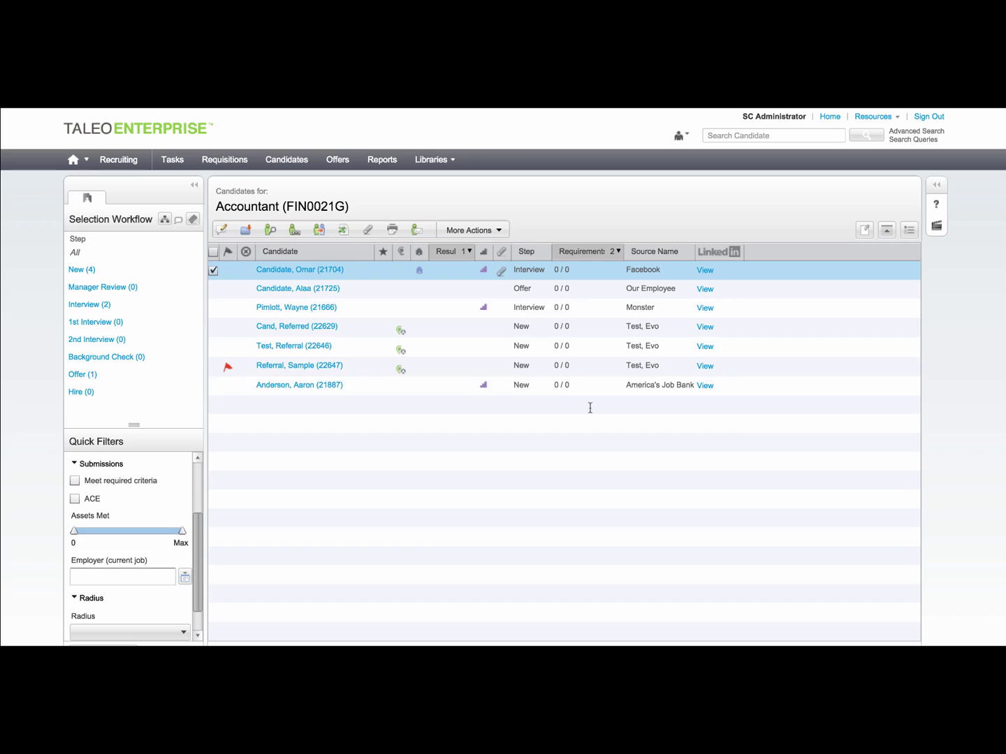
Step: Show the candidates list for all candidates across requisitions, filtered to Internal candidates only
click(285, 162)
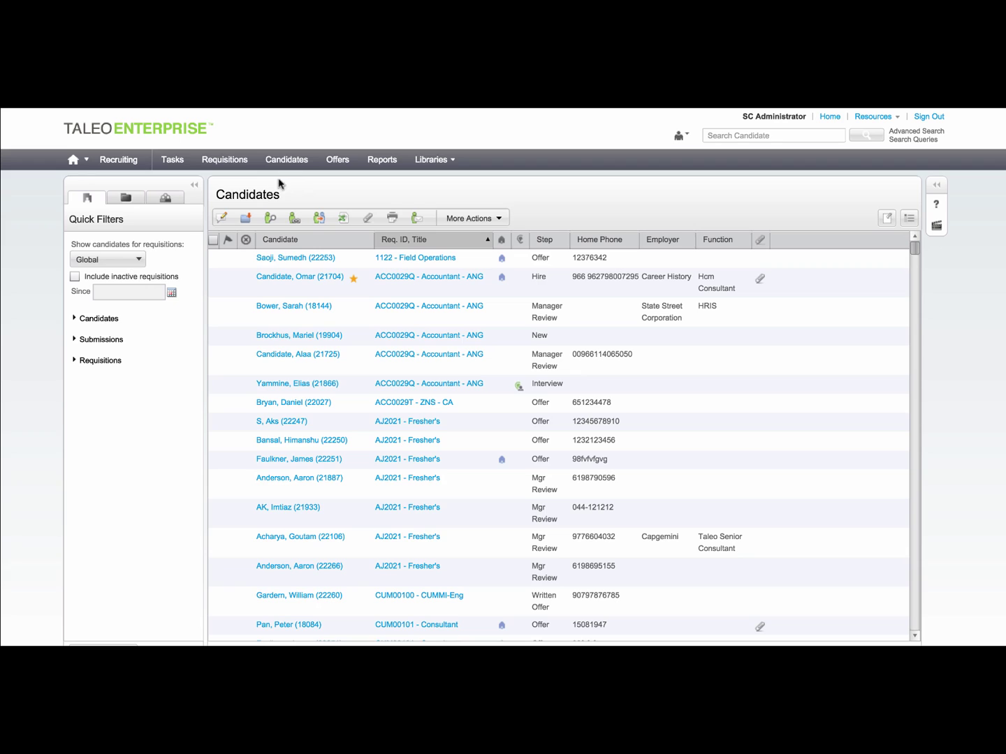
click(118, 259)
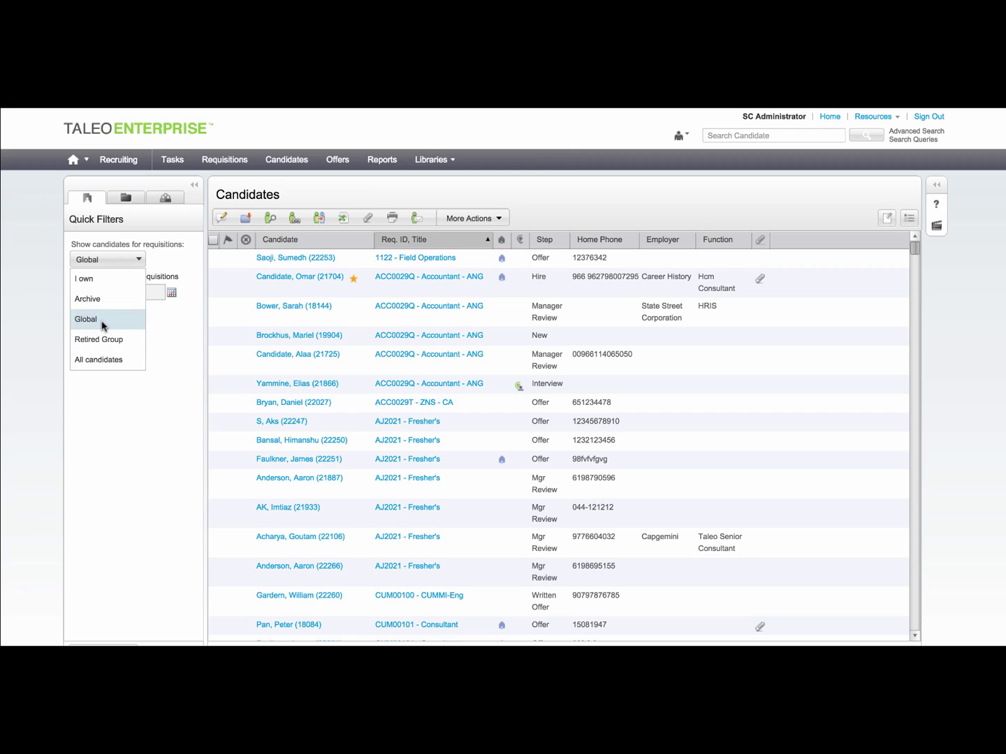
click(109, 360)
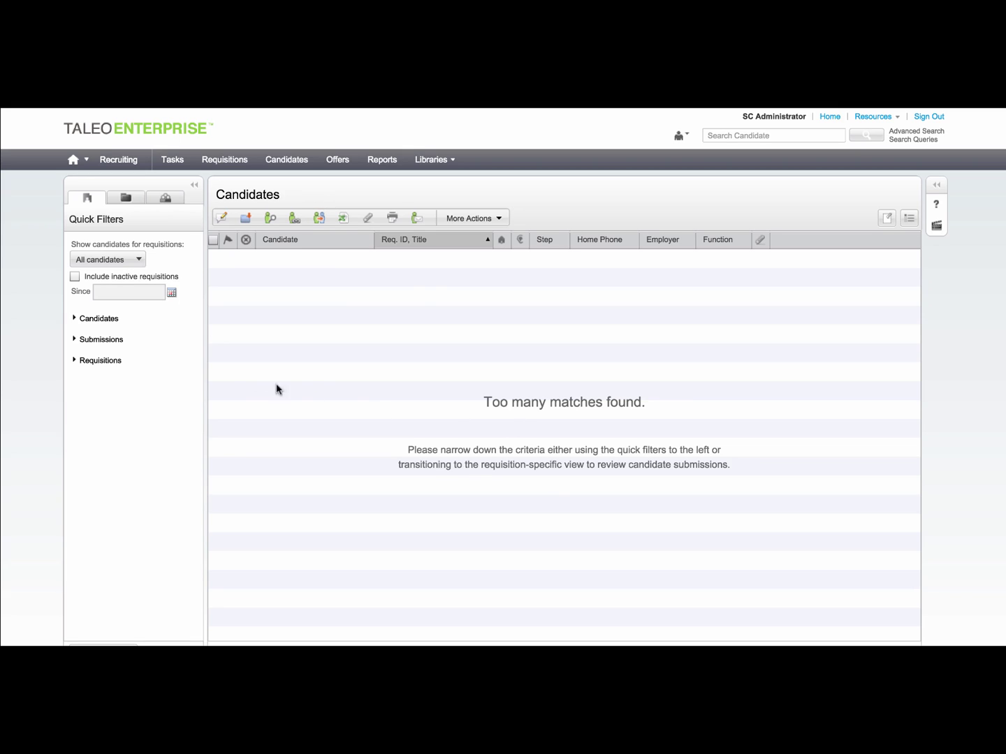
click(75, 319)
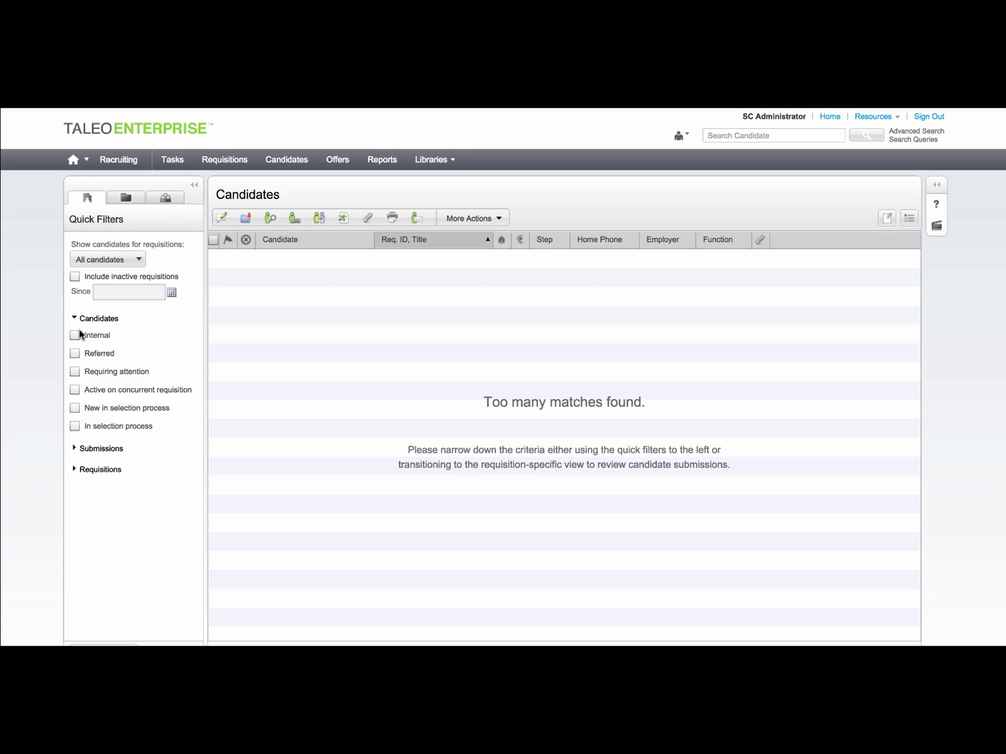
click(75, 336)
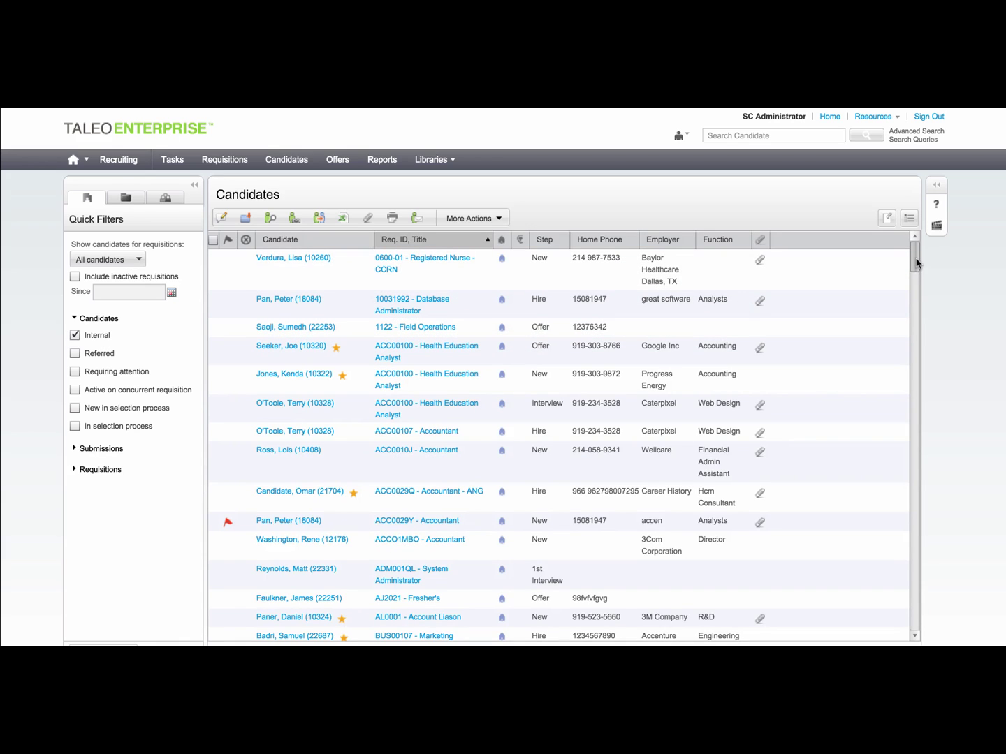
mouse_move(917, 261)
mouse_down()
mouse_move(915, 315)
mouse_move(915, 254)
mouse_up()
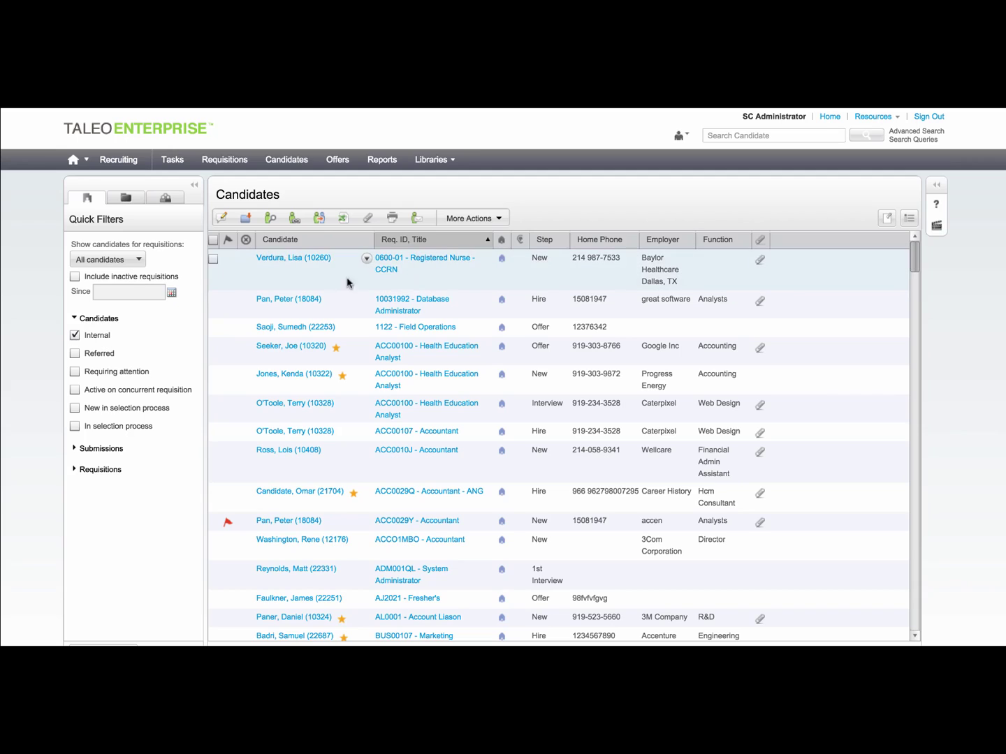
Step: Match the first internal candidate to requisition NET00103, IT Project Manager (SBX000), and send the email requesting more information
click(214, 261)
click(294, 220)
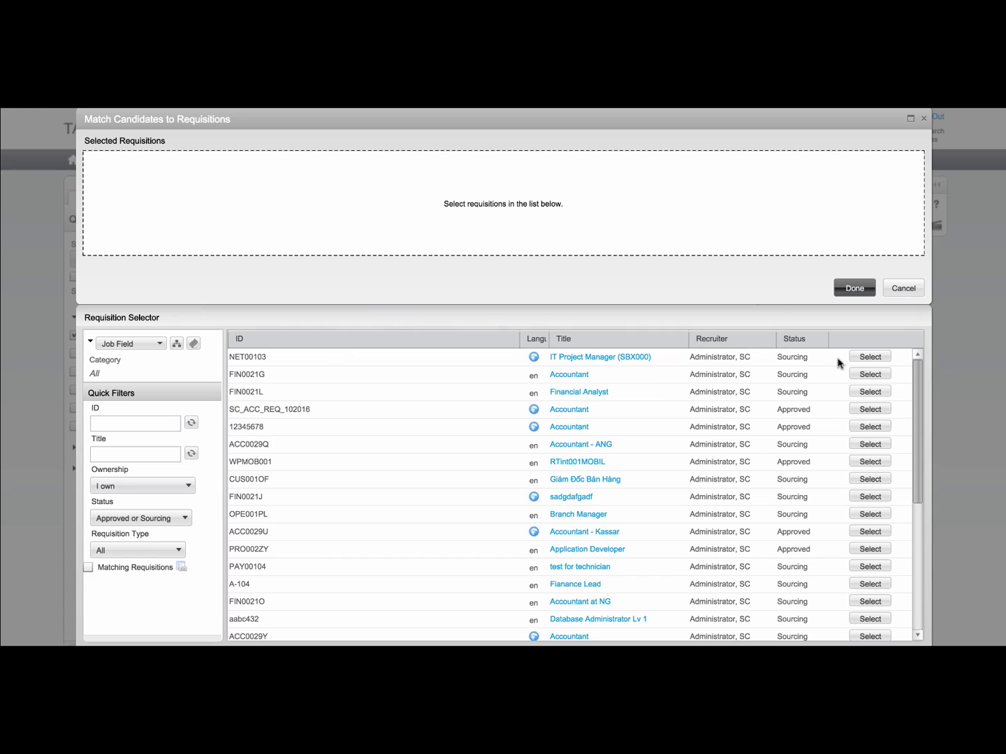
click(870, 356)
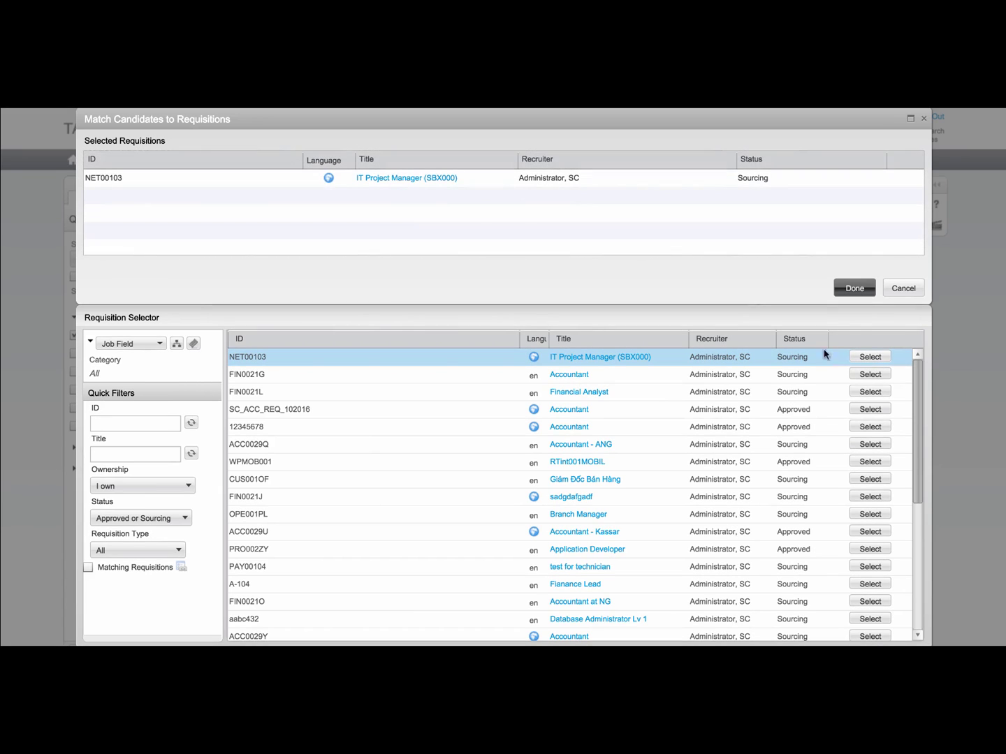
click(866, 287)
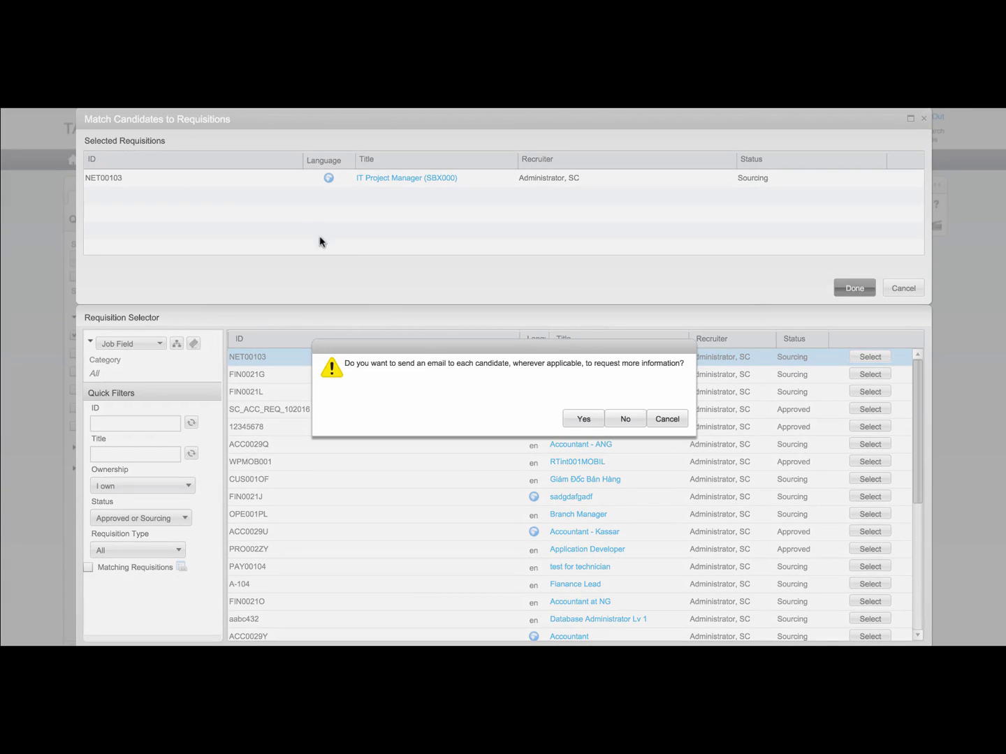
click(586, 418)
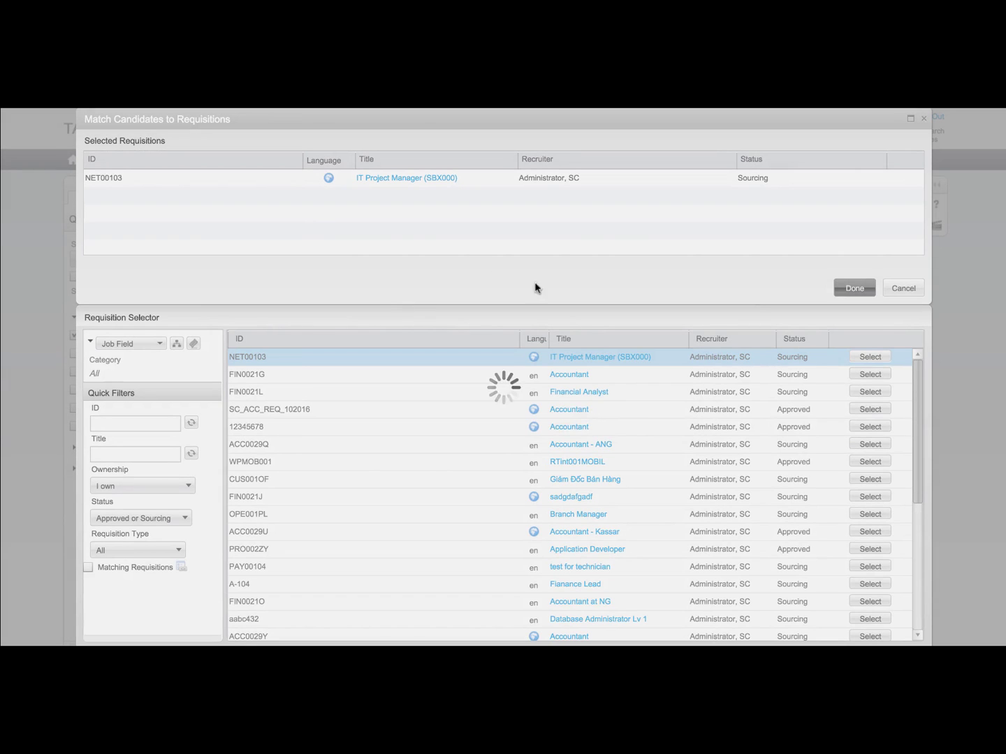
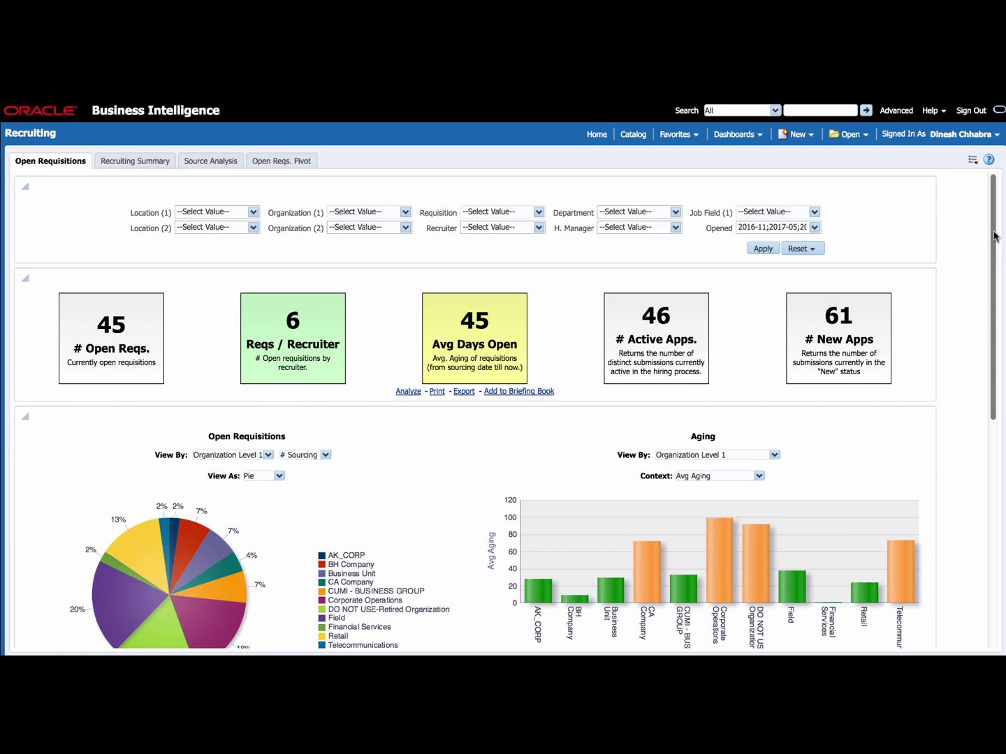
Step: Examine the Open Requisitions dashboard in Oracle Business Intelligence, including requisition aging, and play the Candidate Pipeline chart through its stages
drag(996, 235, 995, 267)
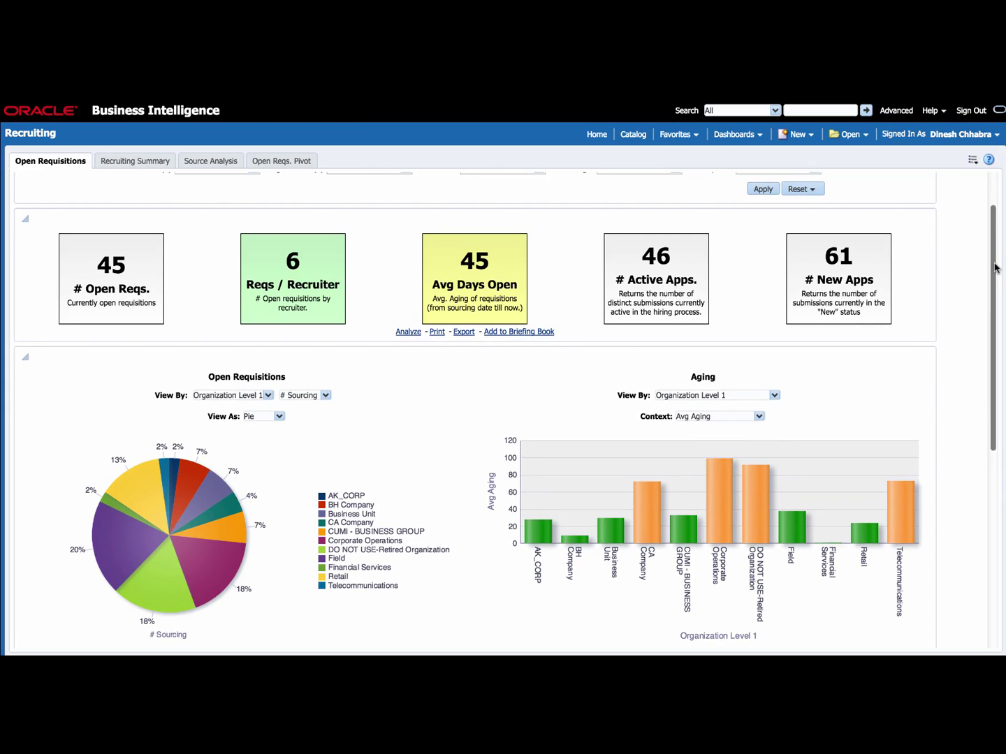
drag(996, 267, 997, 321)
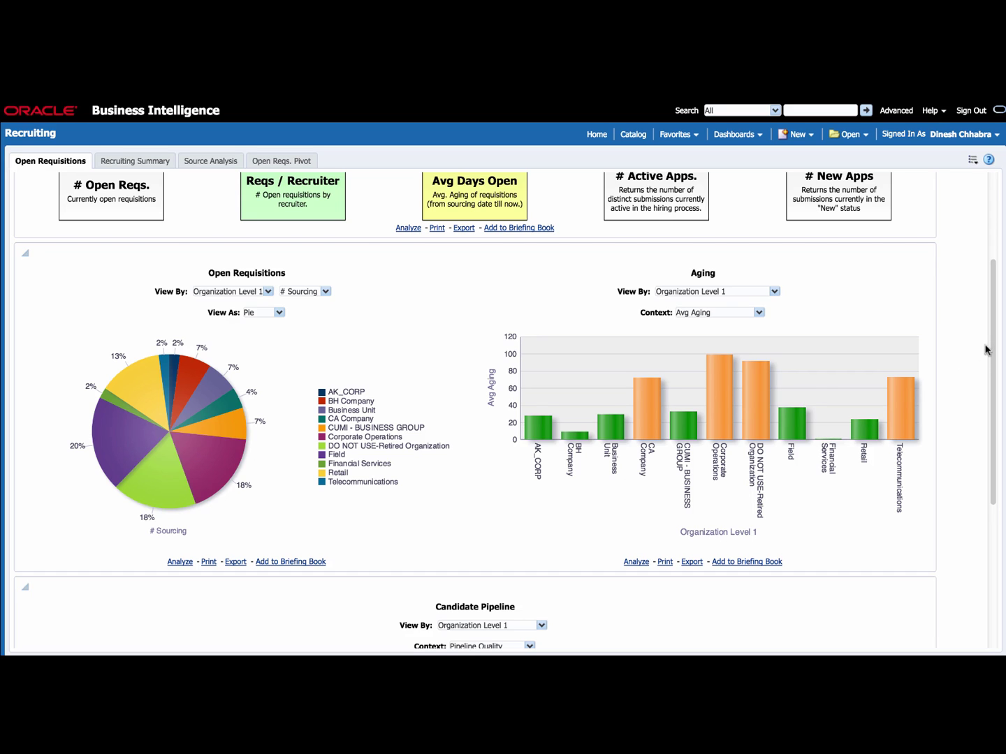
drag(994, 351, 987, 487)
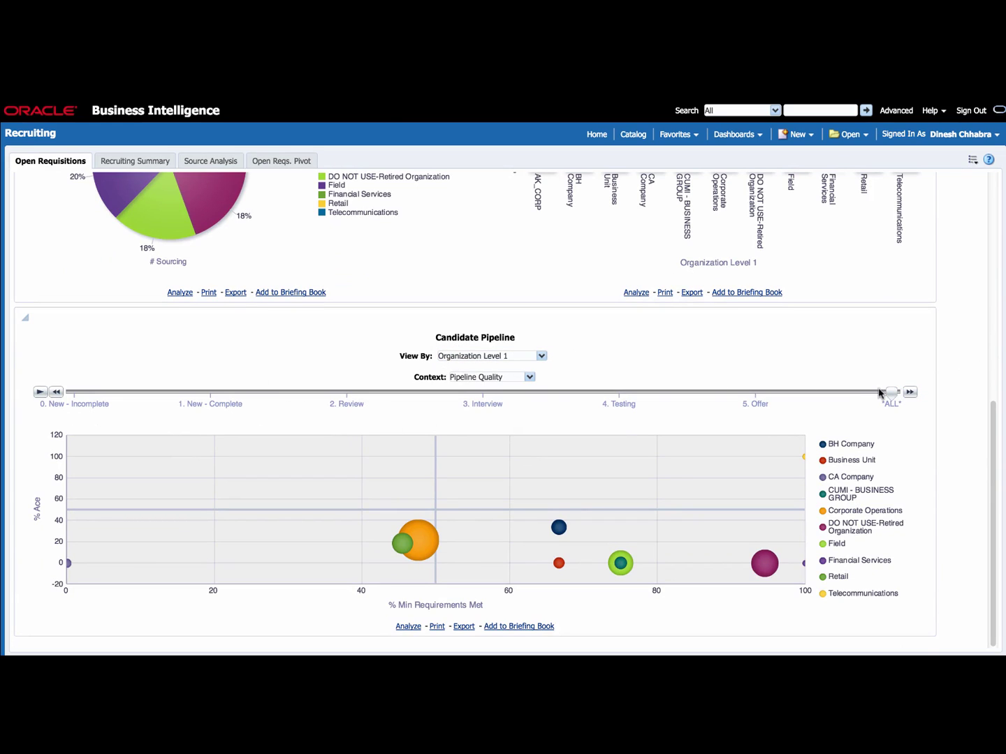
click(40, 393)
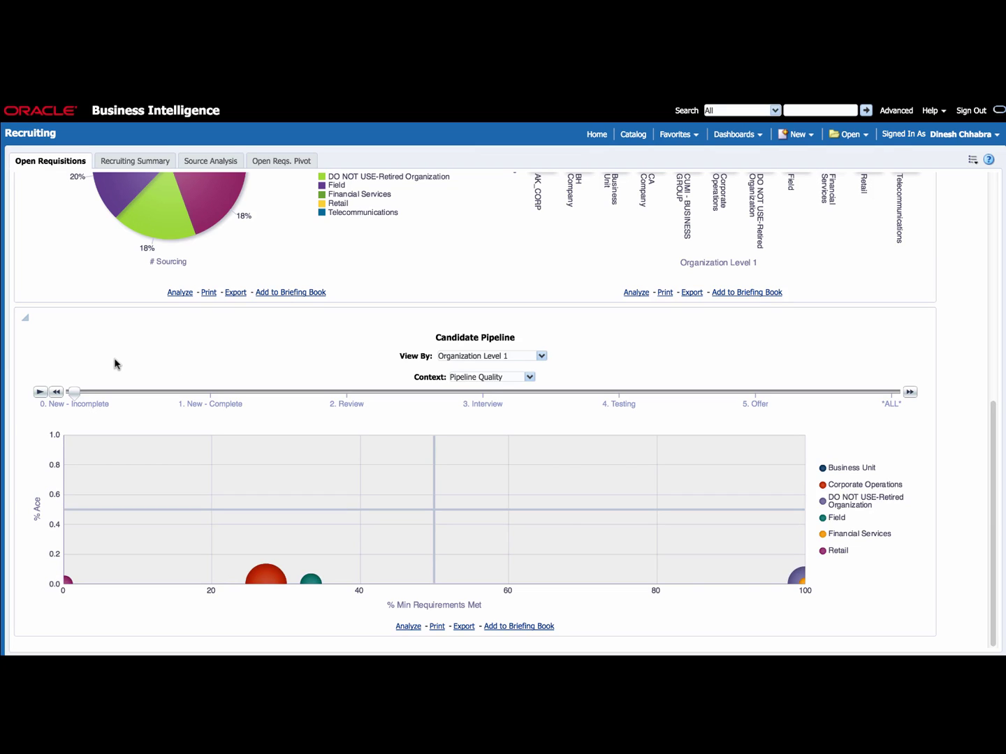
click(40, 393)
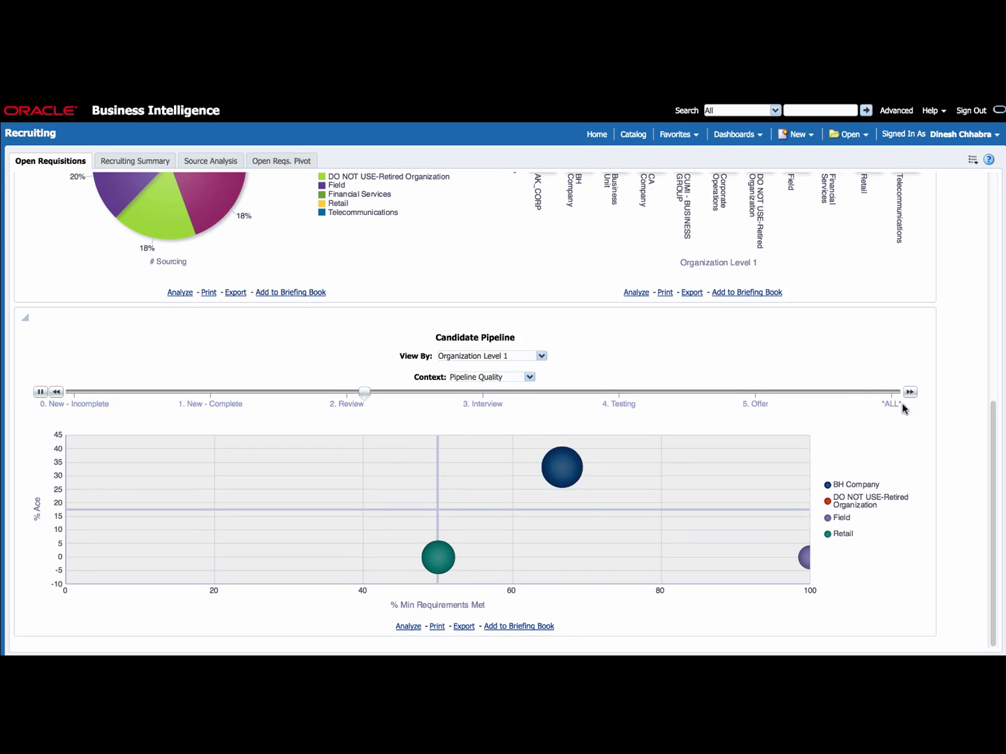
scroll(991, 419, up, 5)
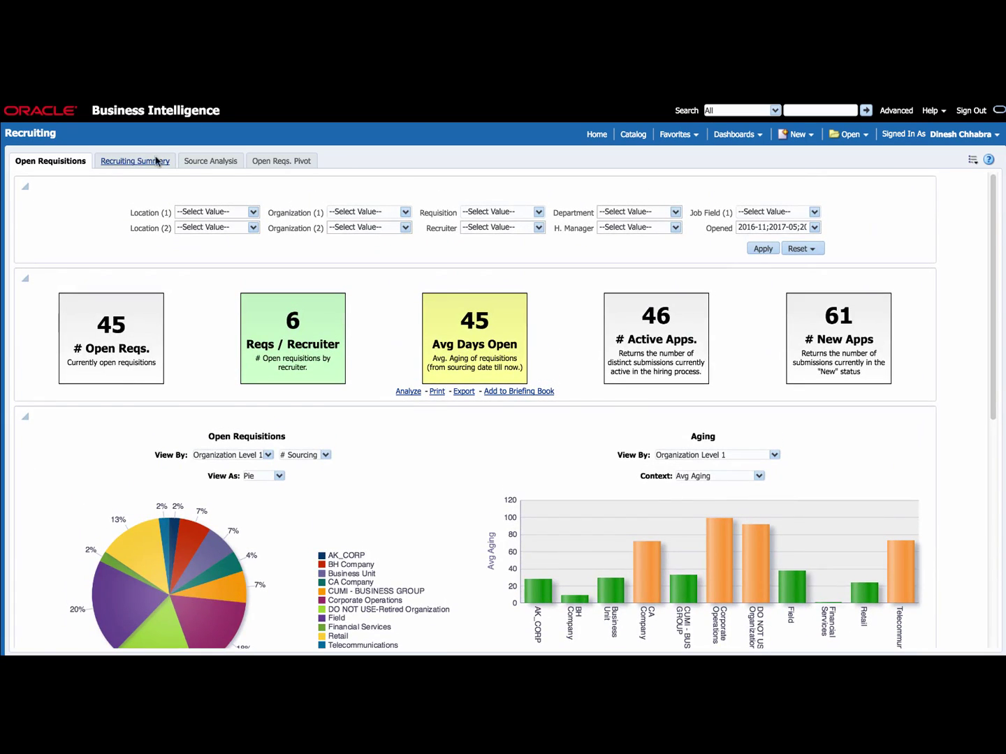
Step: Review the Recruiting Summary dashboard's source yield, stage conversion, requisition activity, hires, recruiter productivity and offer success charts
click(133, 160)
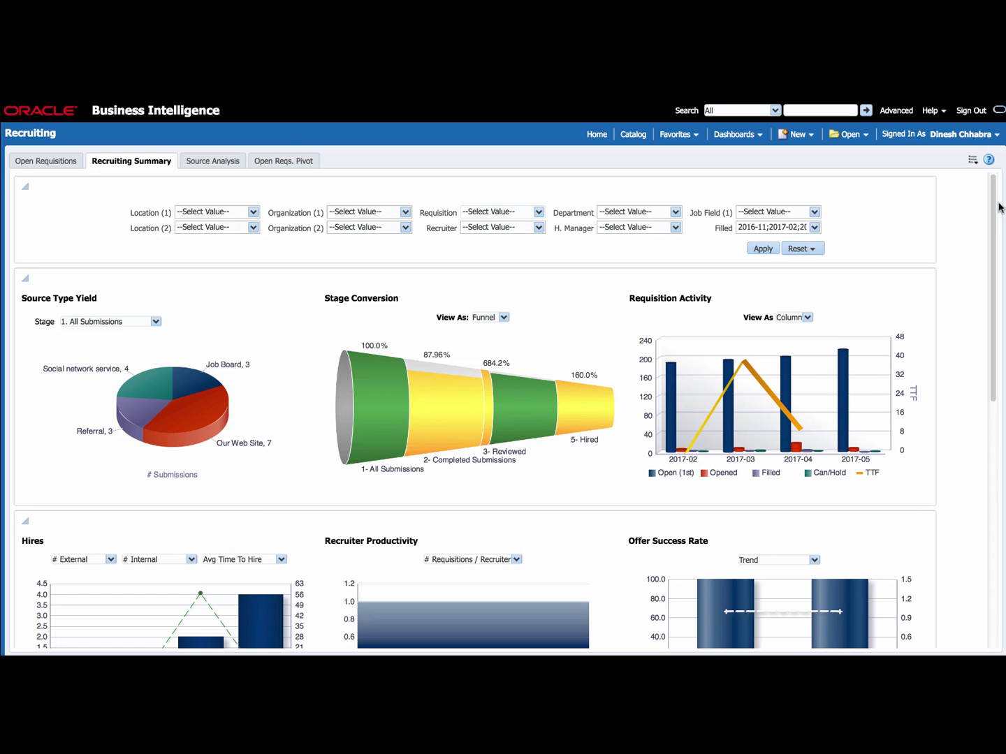
scroll(1000, 206, down, 3)
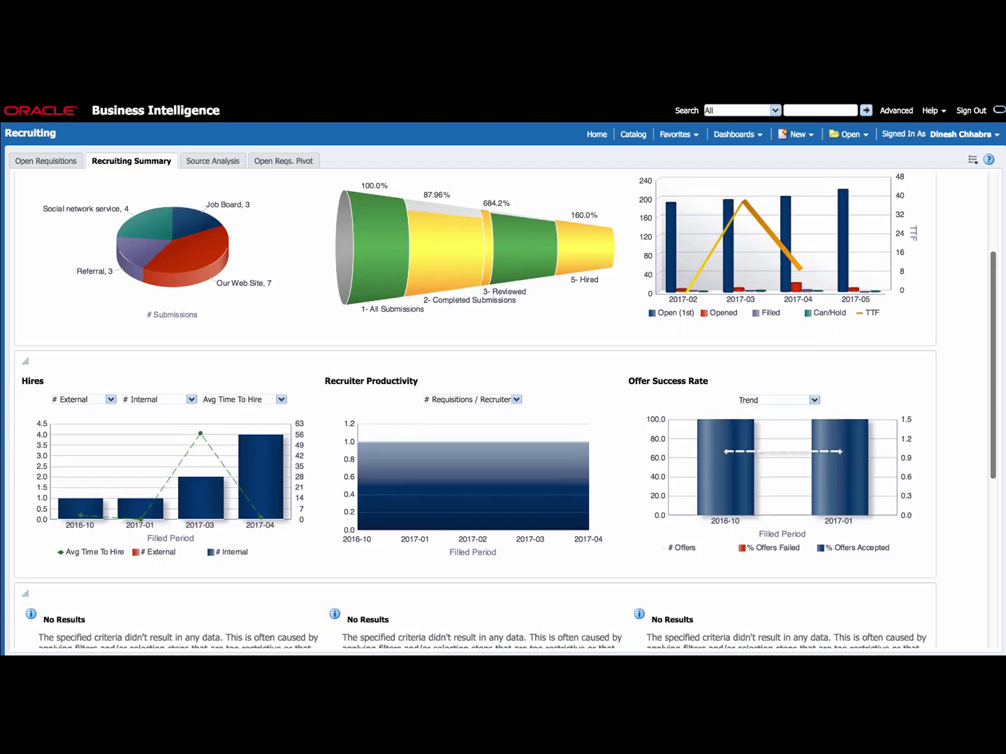
scroll(508, 412, down, 1)
scroll(505, 406, down, 1)
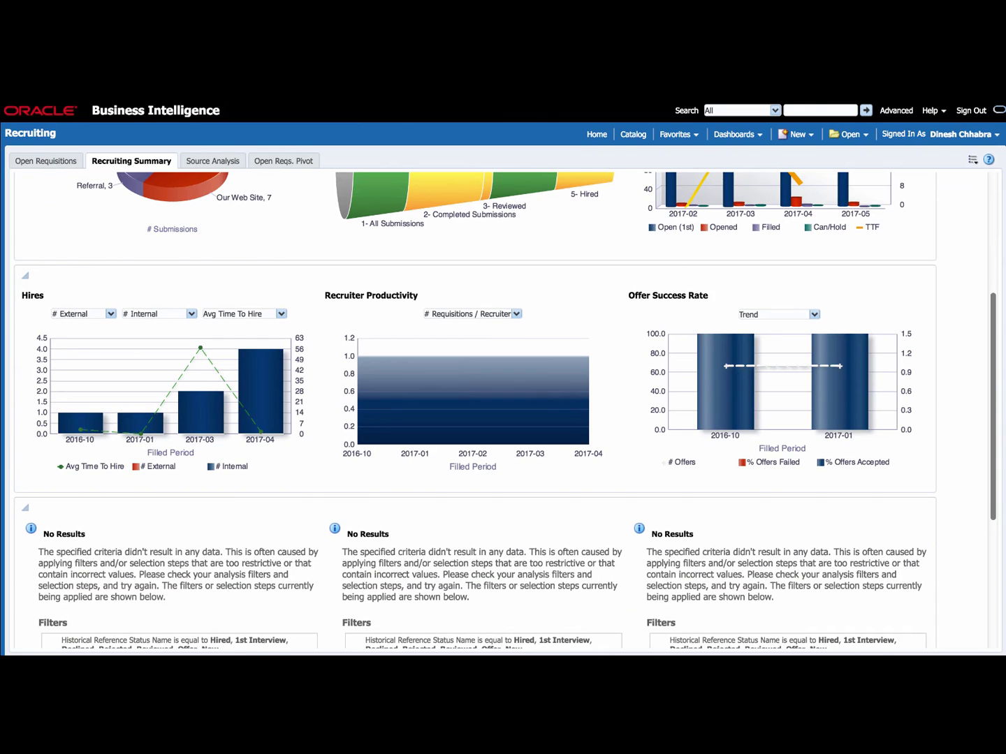
scroll(505, 410, down, 1)
scroll(803, 349, down, 1)
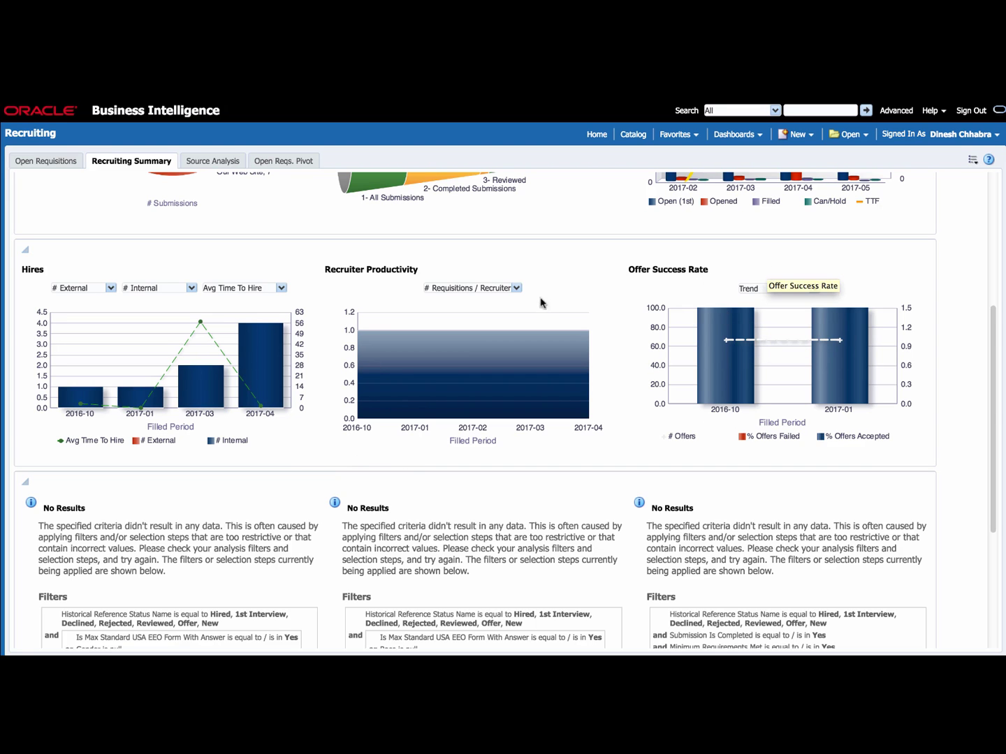
scroll(993, 347, down, 1)
drag(993, 348, 348, 198)
Step: Review the Source Analysis dashboard's top sources, stage conversion, source efficiency and top 5 source trends by stage
click(222, 161)
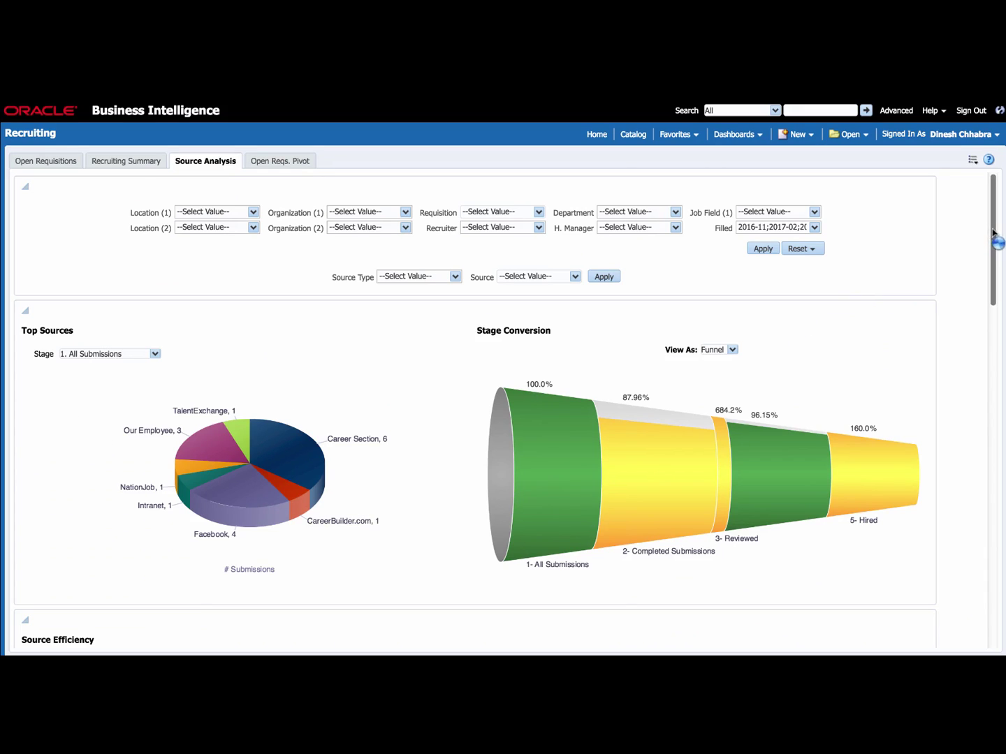
drag(993, 232, 993, 348)
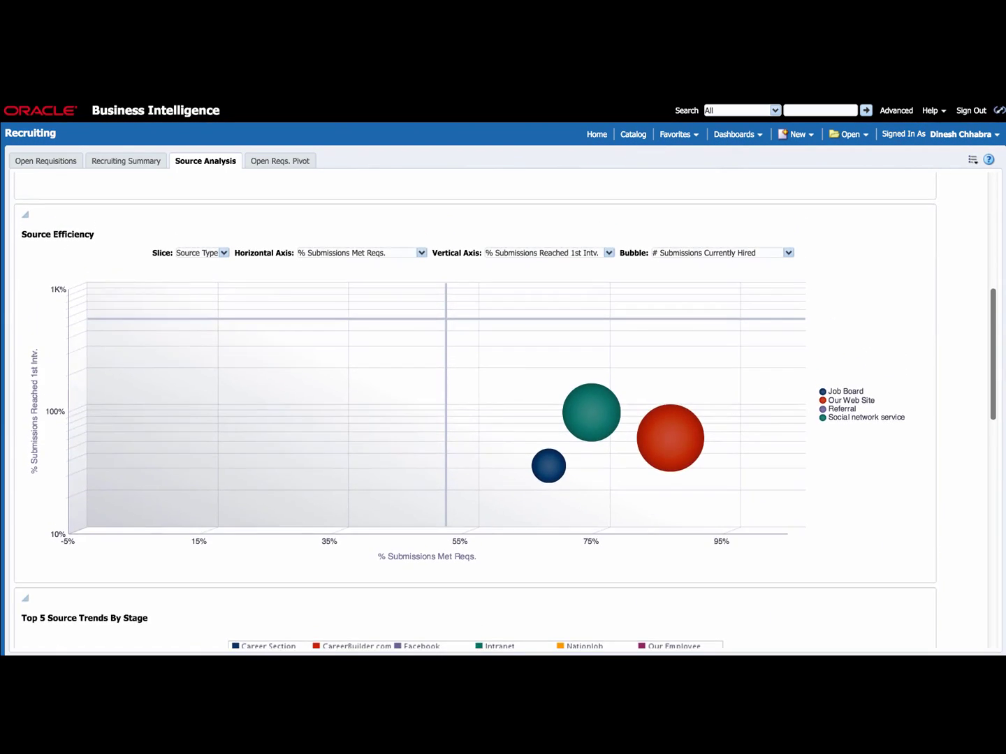
scroll(506, 418, down, 4)
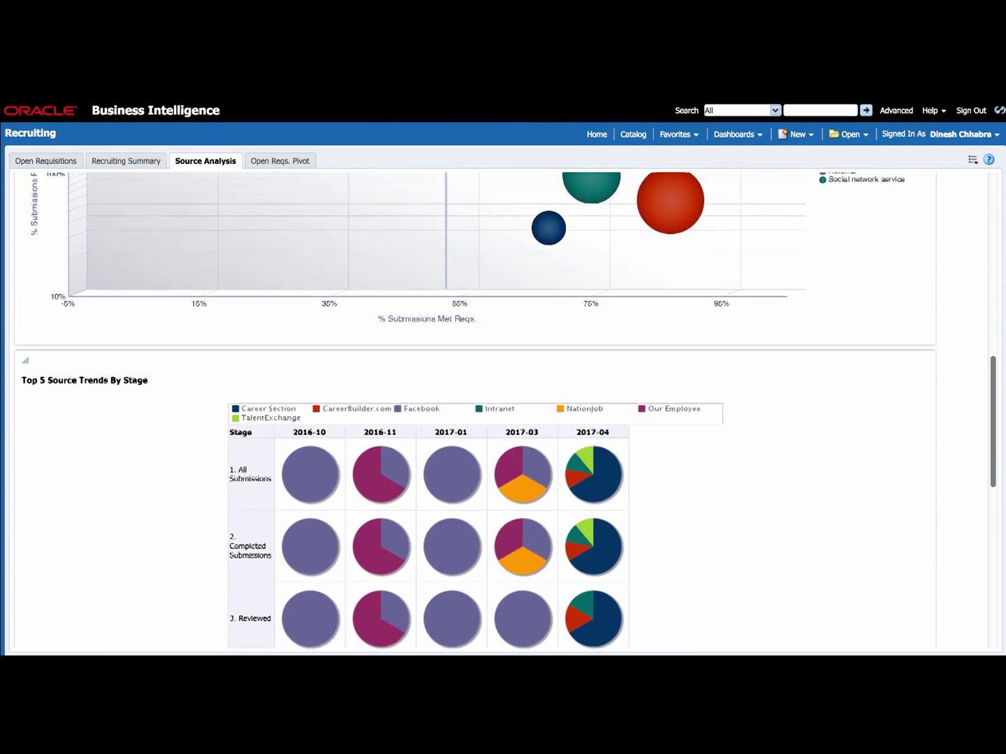
drag(1000, 423, 981, 231)
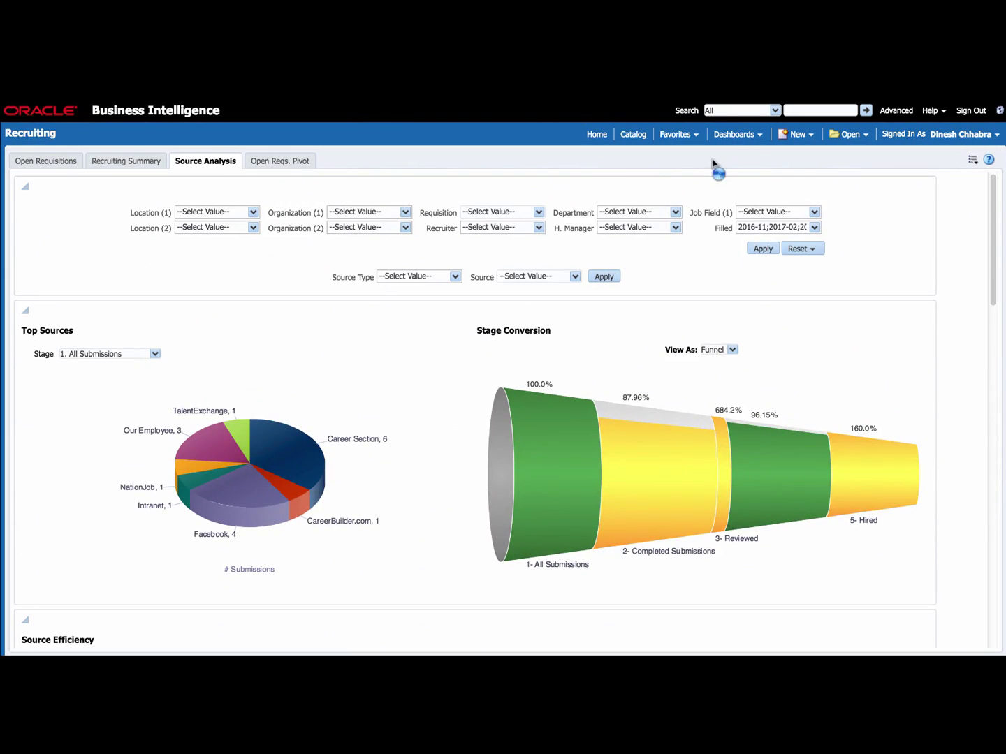
Step: Open the Open Reqs. Pivot page of the Recruiting dashboard
click(286, 162)
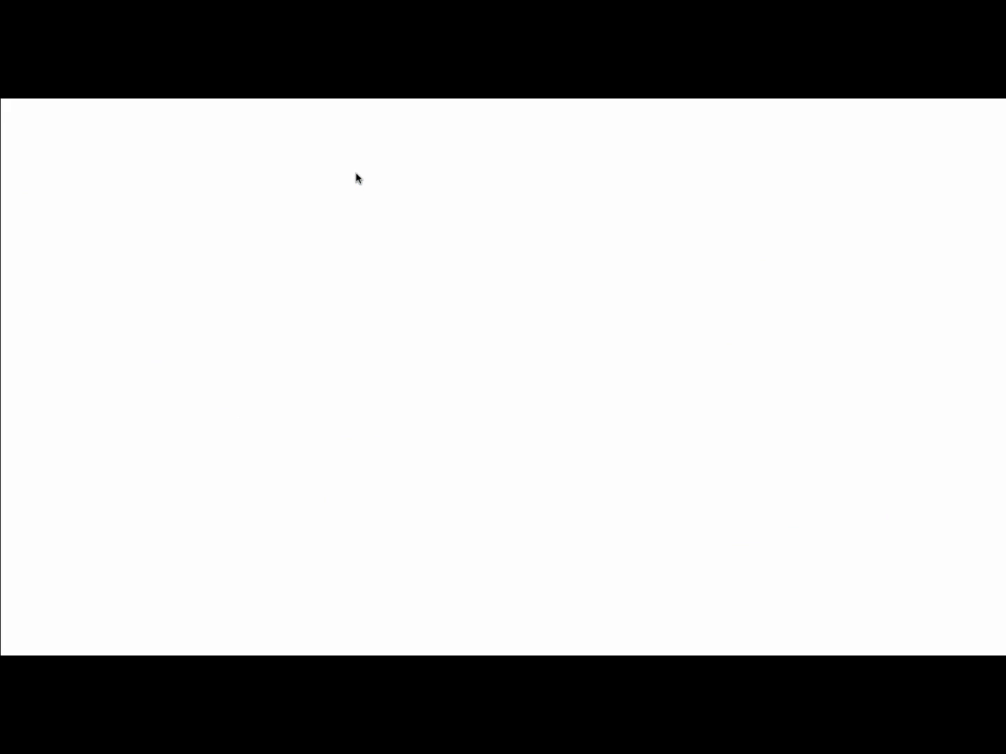